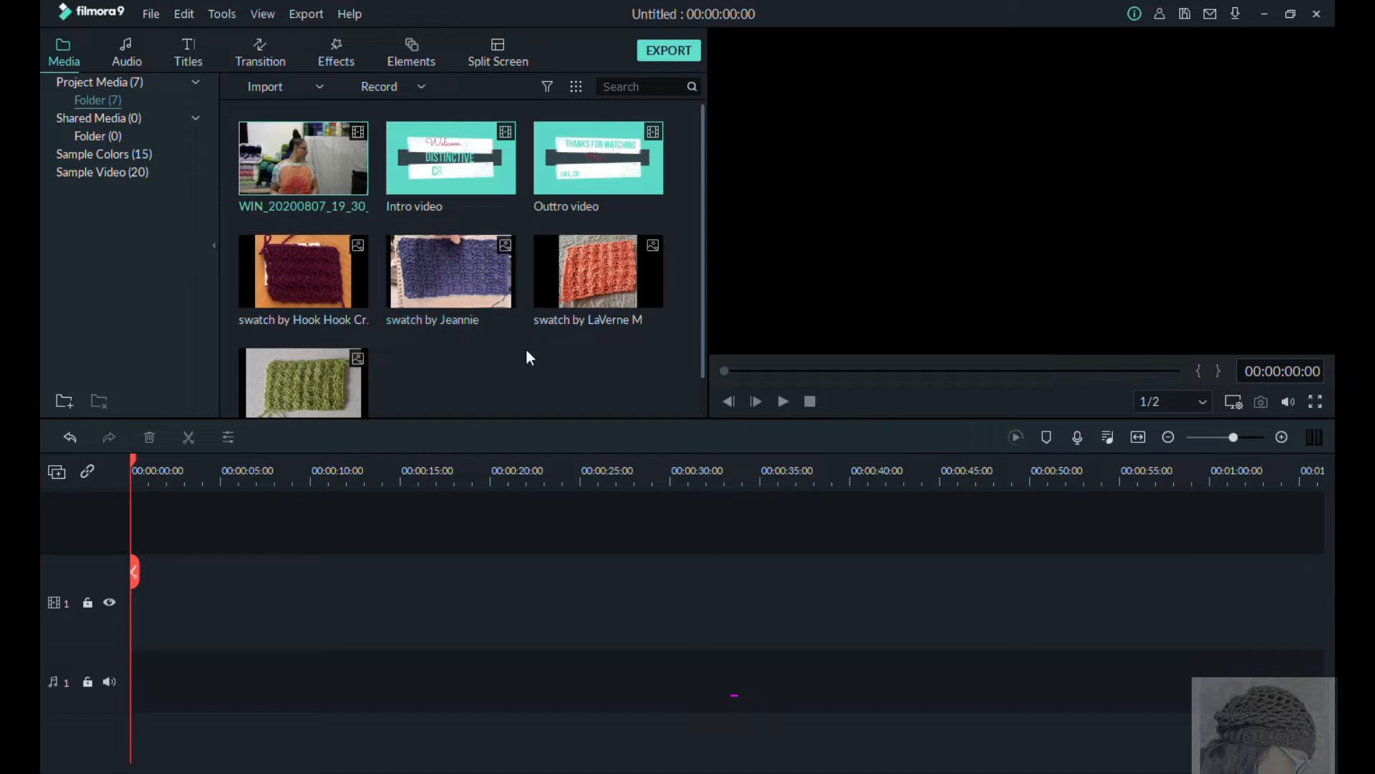
Step: Place the Intro video at the start of video track 1, followed directly by the WIN webcam recording
{"action": "left_click_drag", "start_coordinate": [497, 166], "coordinate": [137, 634]}
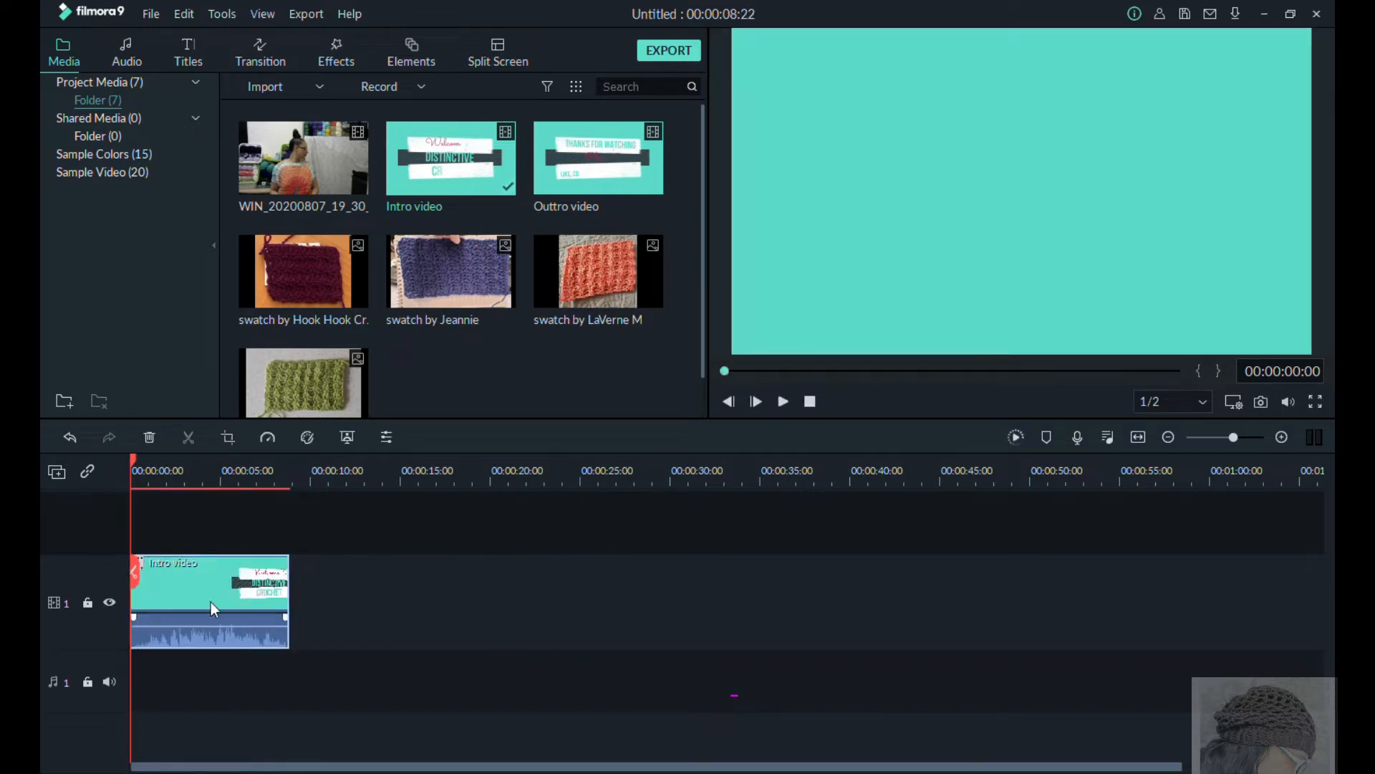
{"action": "left_click_drag", "start_coordinate": [338, 167], "coordinate": [293, 629]}
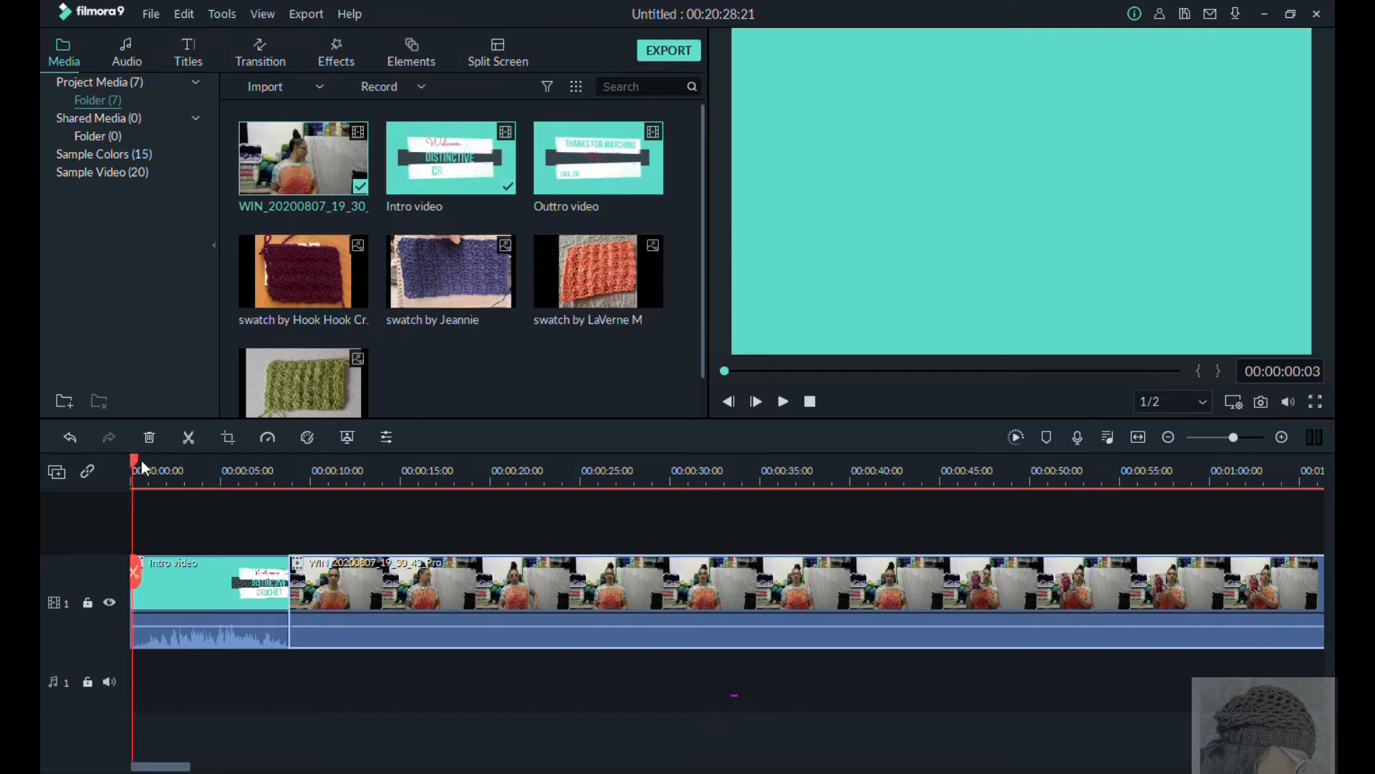
Step: Trim the start of the webcam recording by splitting it at 00:00:27:07 and deleting the part between the intro and the cut
{"action": "left_click_drag", "start_coordinate": [134, 466], "coordinate": [288, 497]}
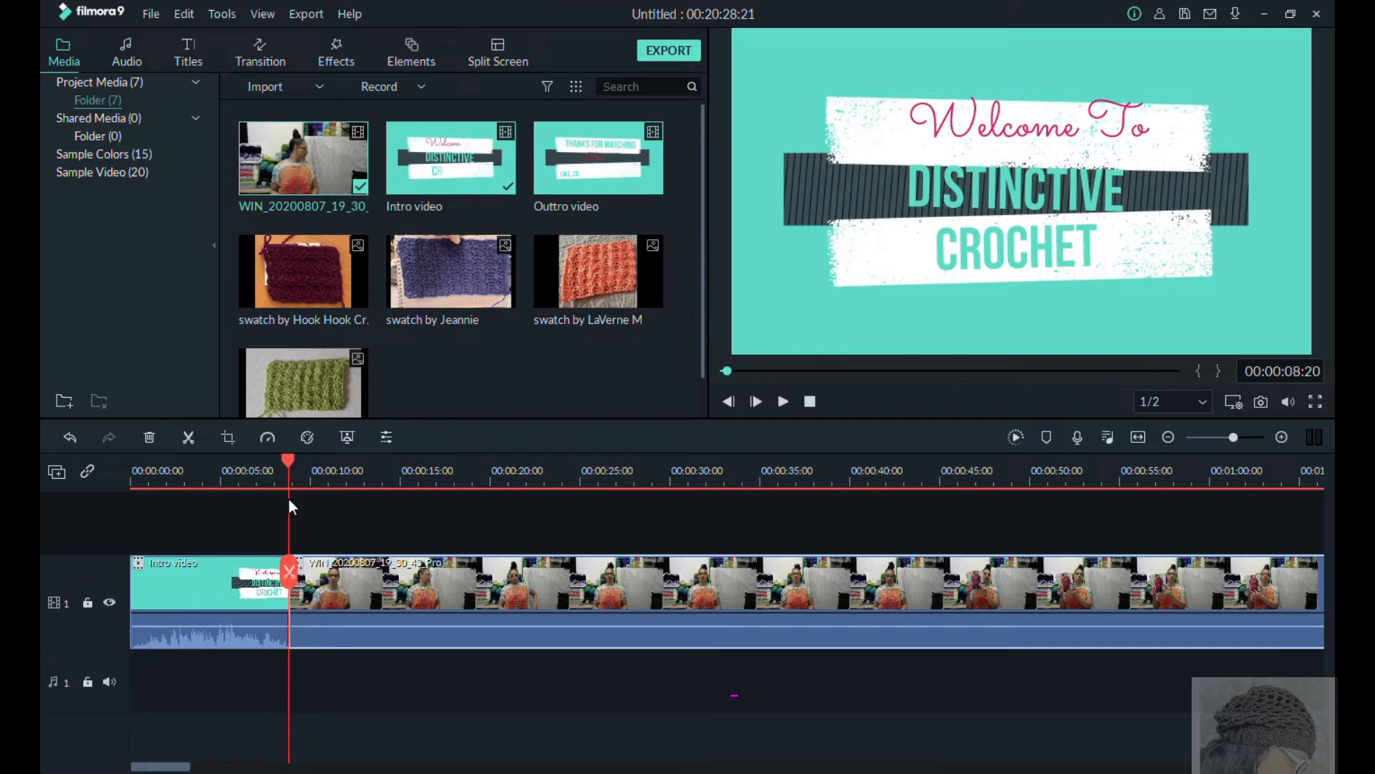
{"action": "left_click", "coordinate": [782, 402]}
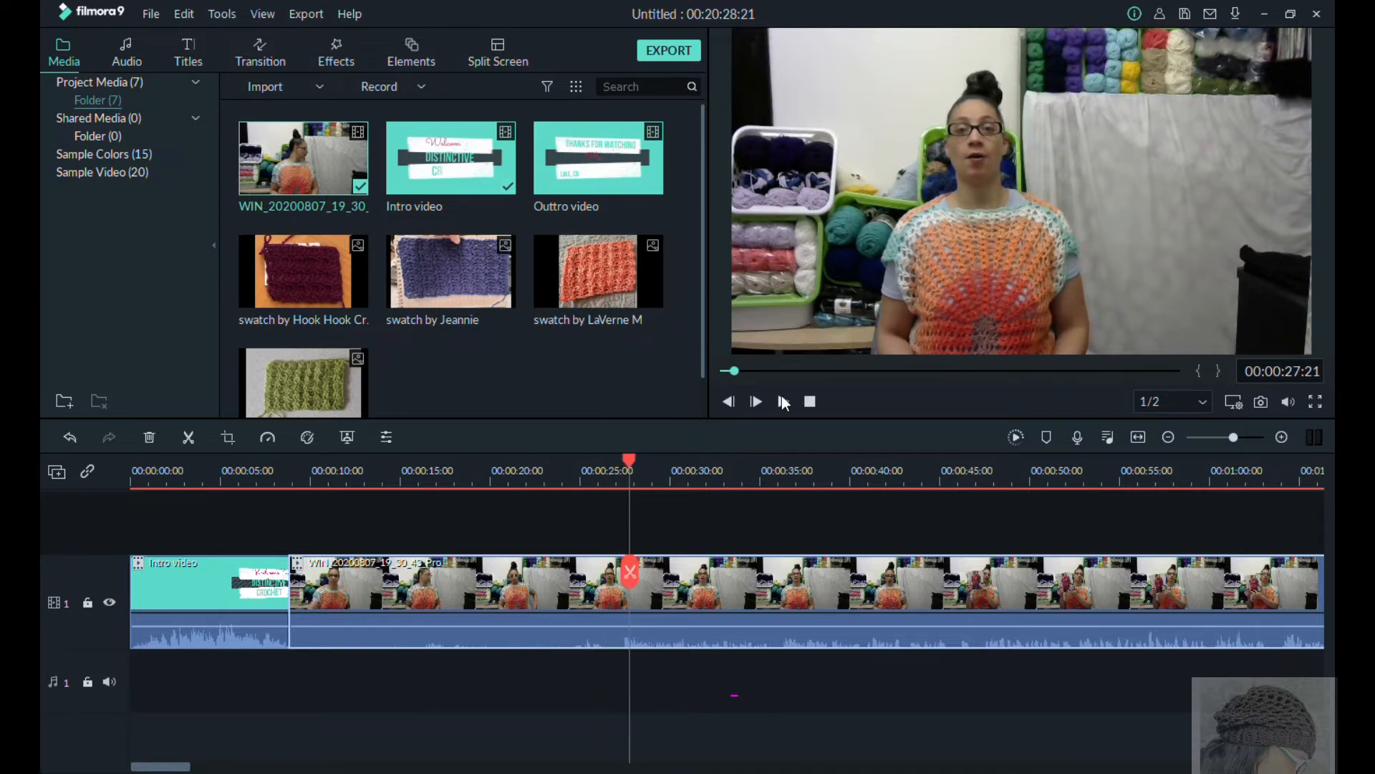
{"action": "left_click_drag", "start_coordinate": [630, 461], "coordinate": [625, 464]}
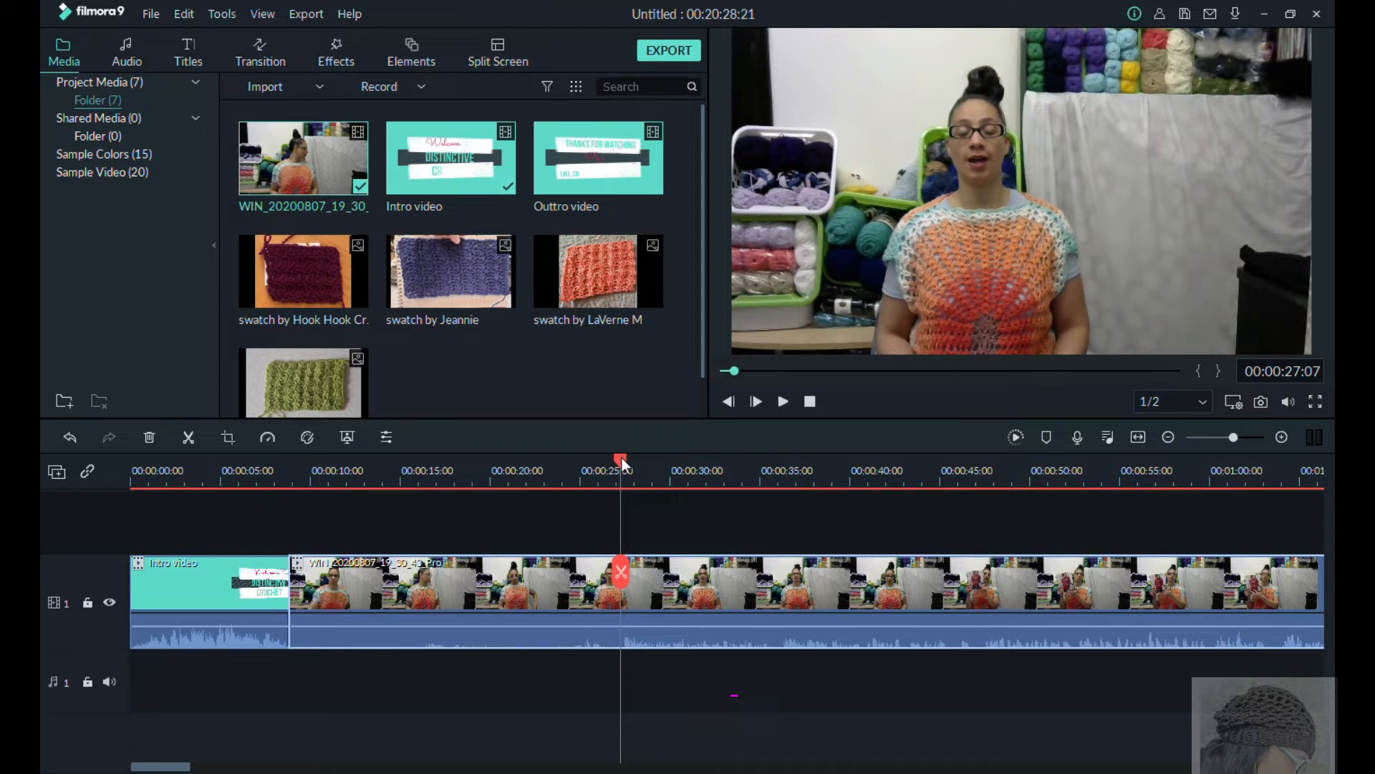
{"action": "left_click", "coordinate": [622, 573]}
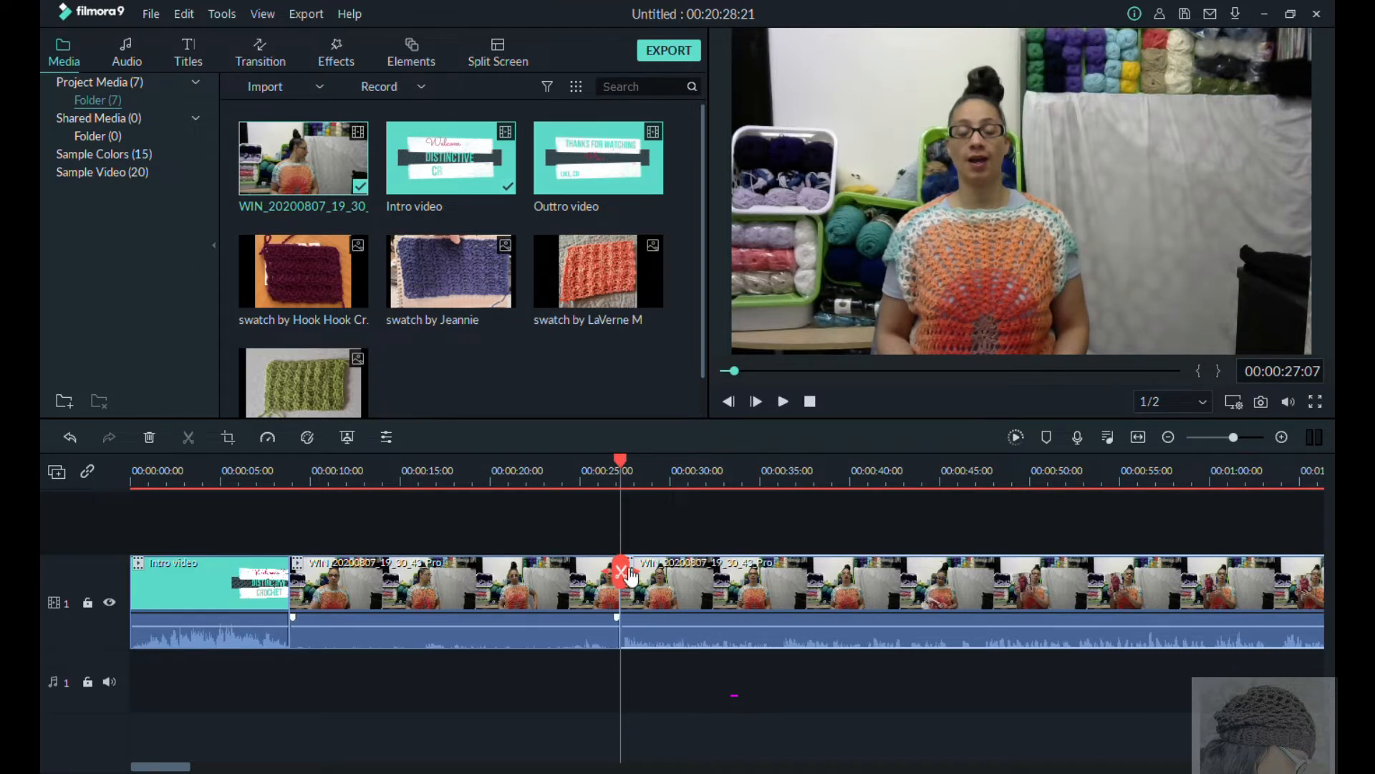
{"action": "left_click", "coordinate": [520, 606]}
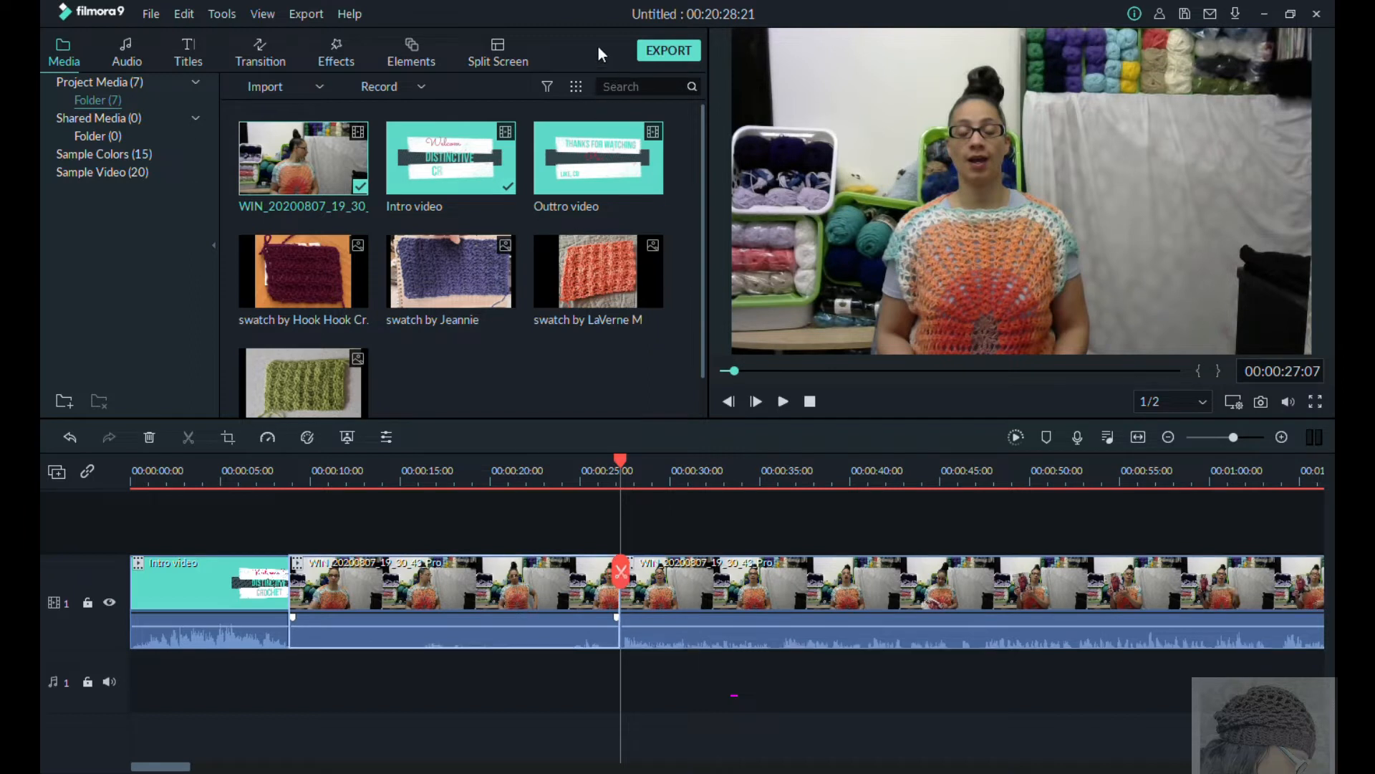
{"action": "key", "text": "Delete"}
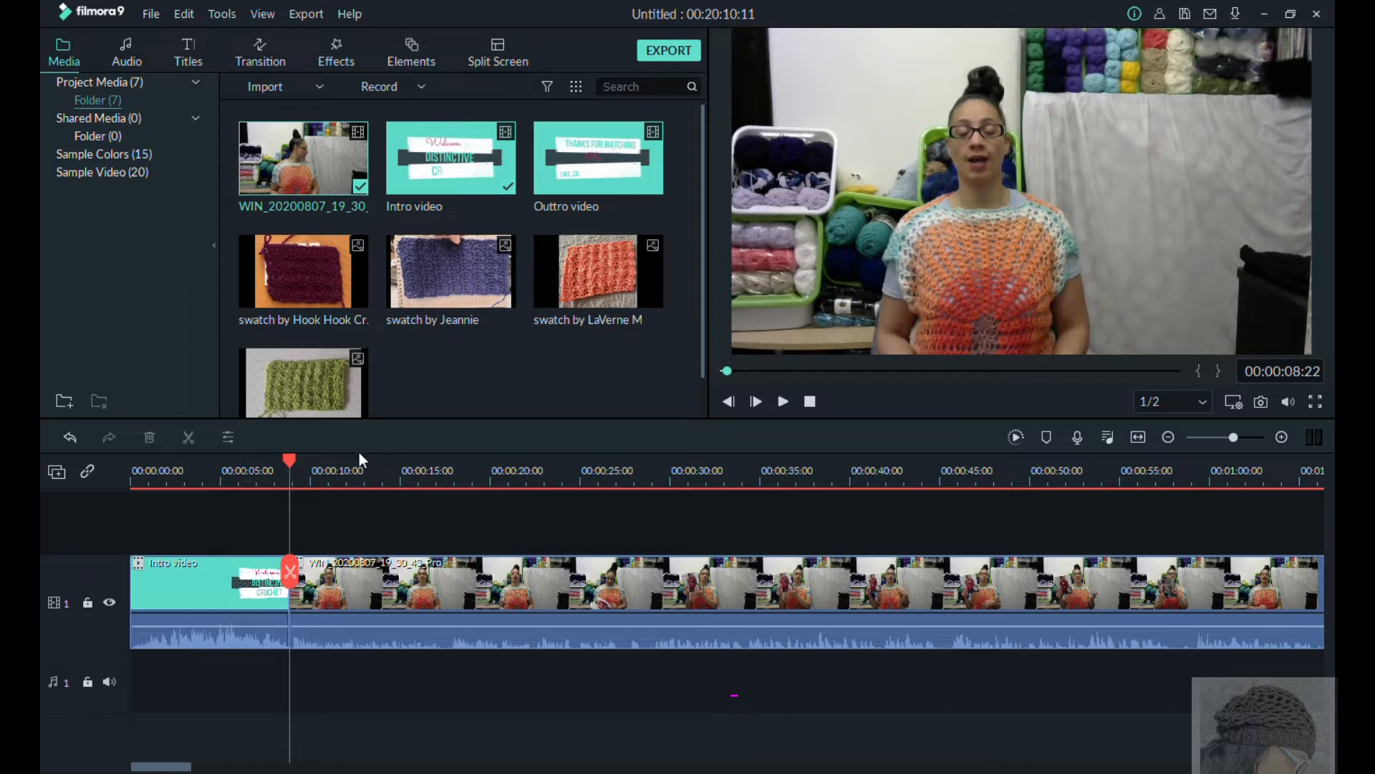
Step: Cut the interruption out of the webcam recording by splitting at 00:01:06:07 and 00:01:19:24 and deleting the section between
{"action": "left_click", "coordinate": [783, 402]}
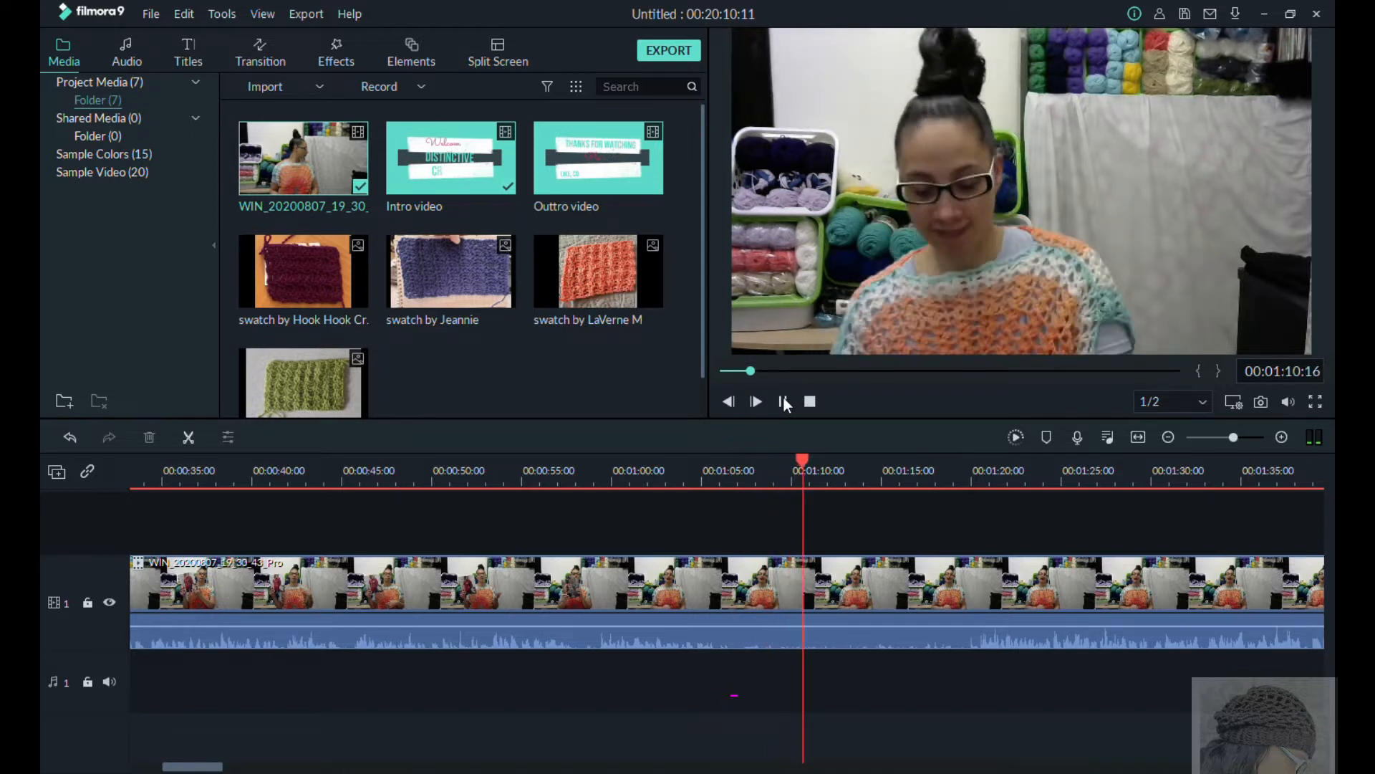
{"action": "left_click", "coordinate": [783, 401]}
{"action": "left_click", "coordinate": [836, 471]}
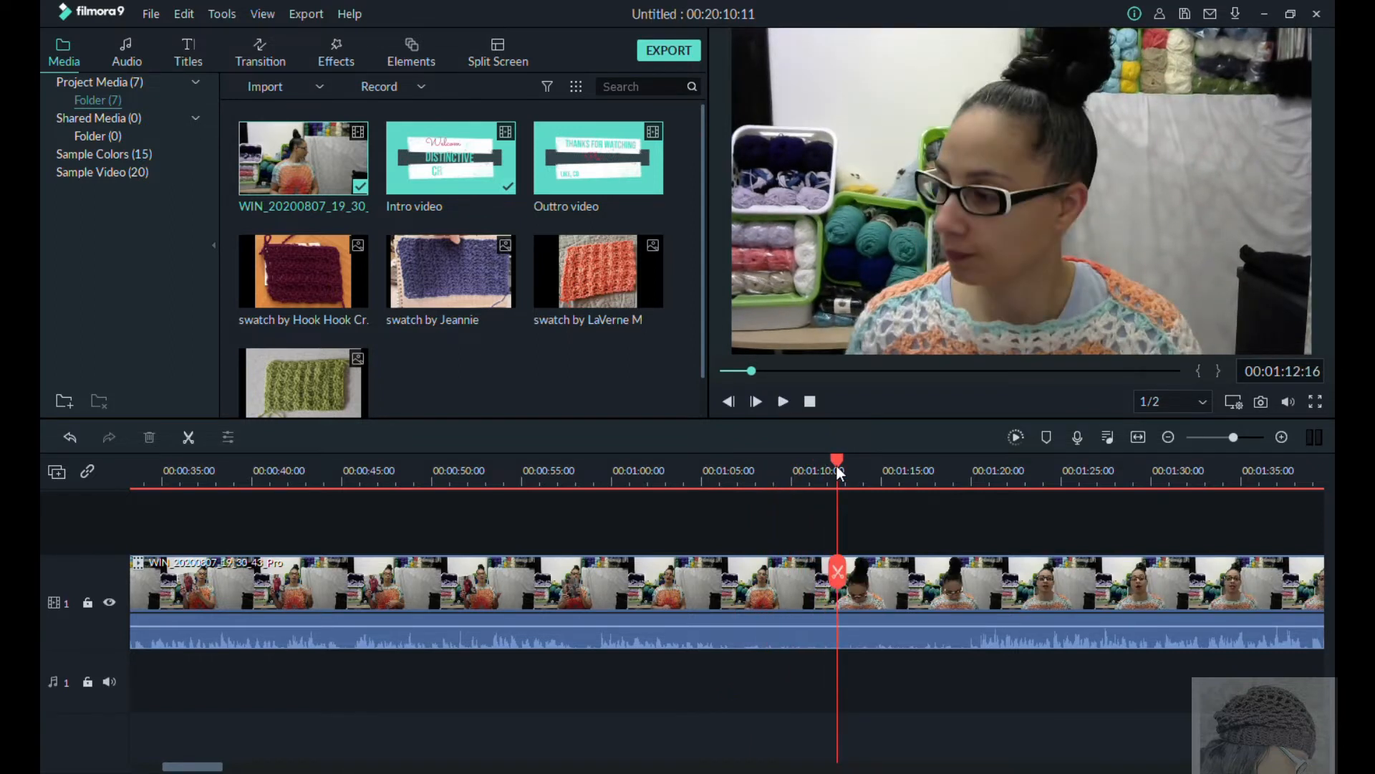
{"action": "left_click_drag", "start_coordinate": [838, 468], "coordinate": [725, 486]}
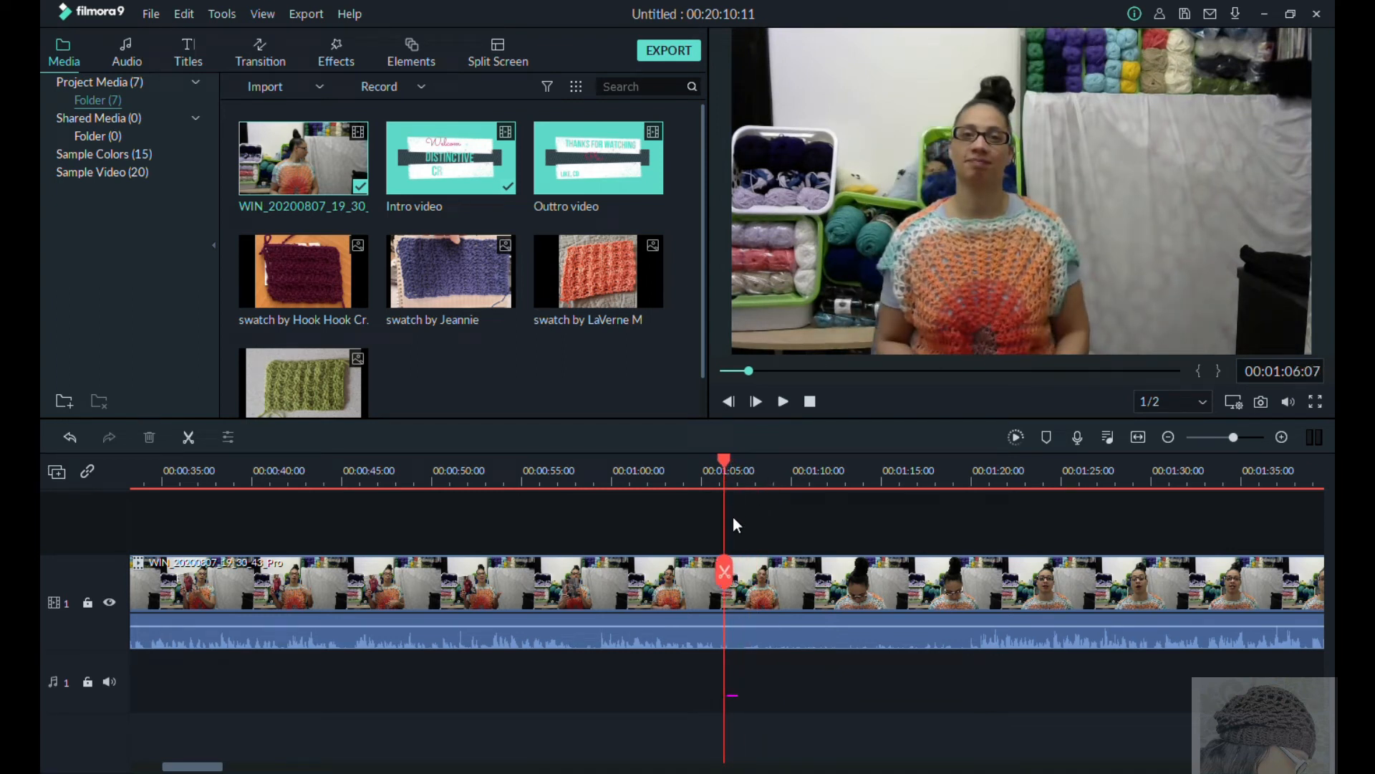
{"action": "left_click", "coordinate": [725, 570]}
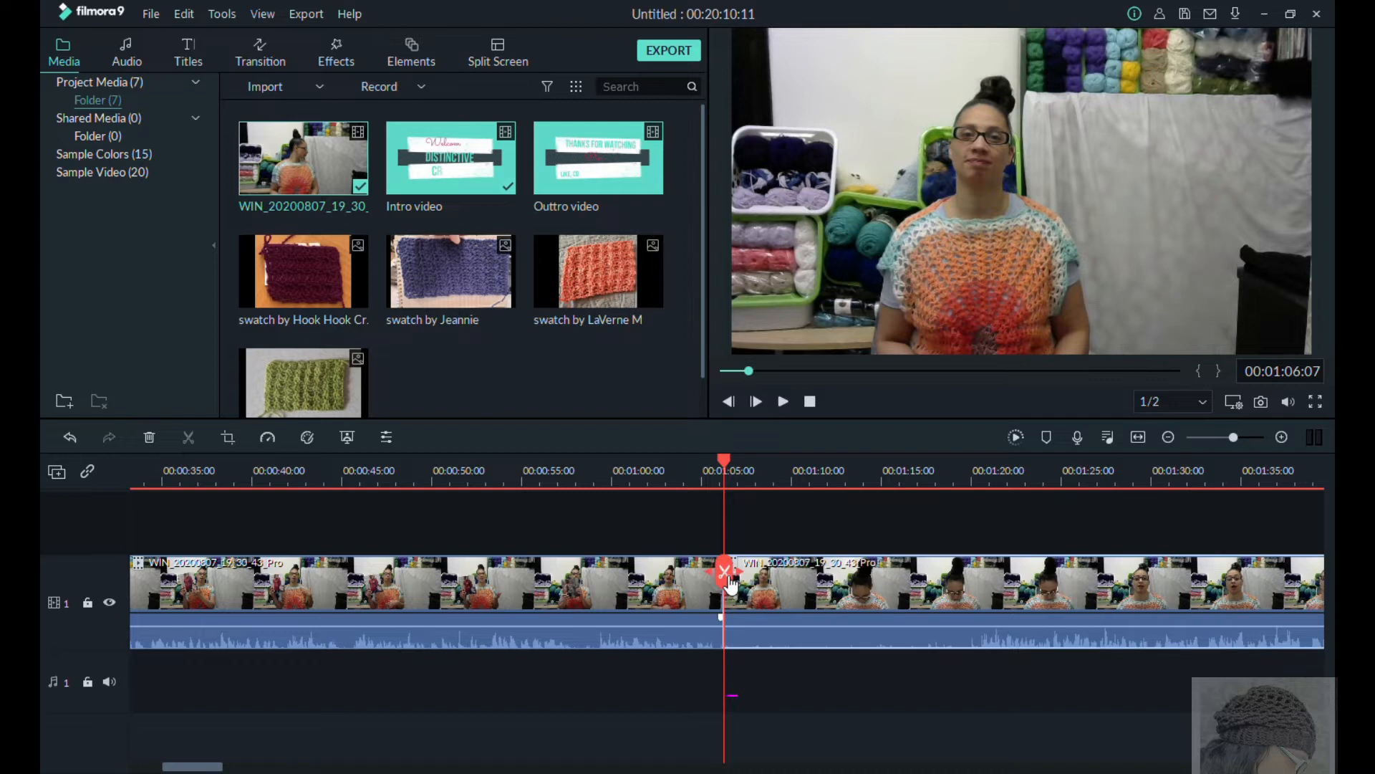
{"action": "left_click_drag", "start_coordinate": [730, 457], "coordinate": [971, 522]}
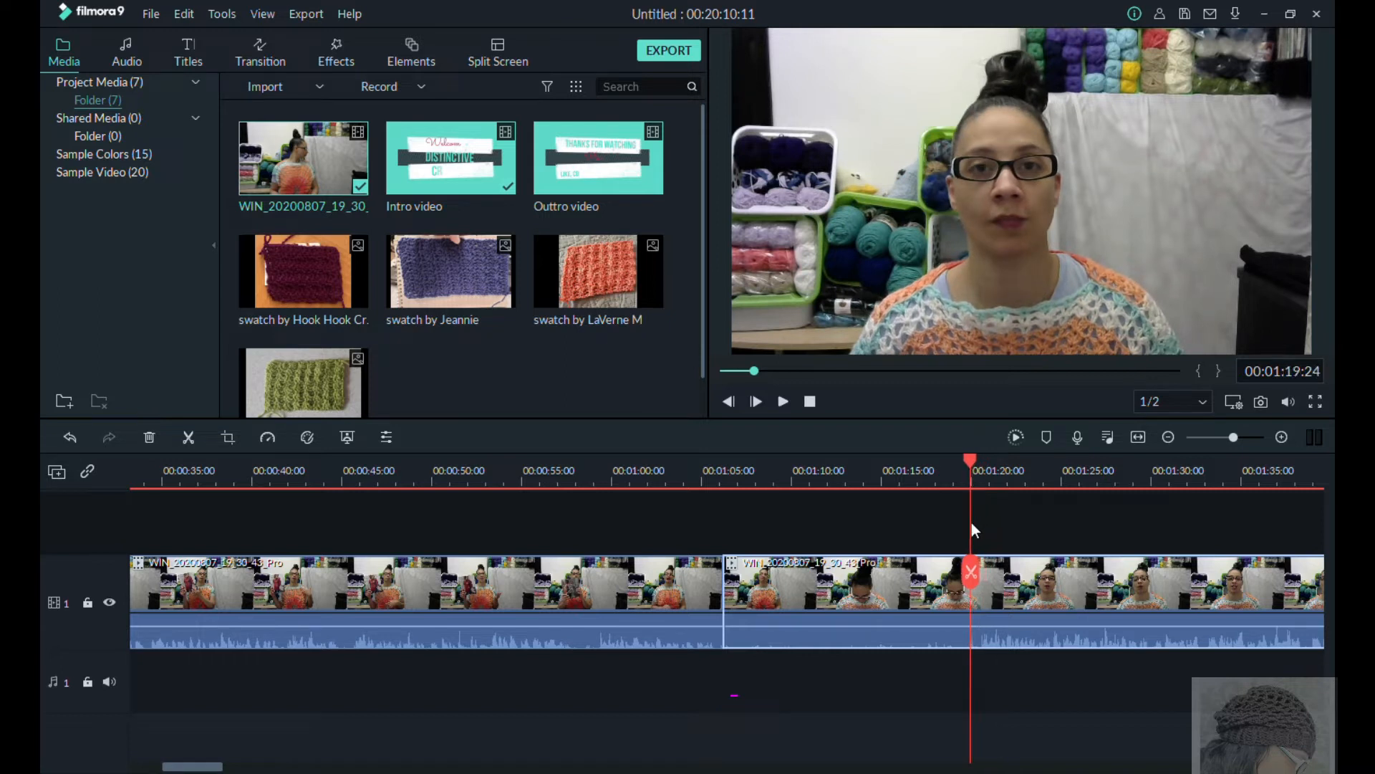
{"action": "left_click", "coordinate": [972, 573]}
{"action": "left_click", "coordinate": [902, 591]}
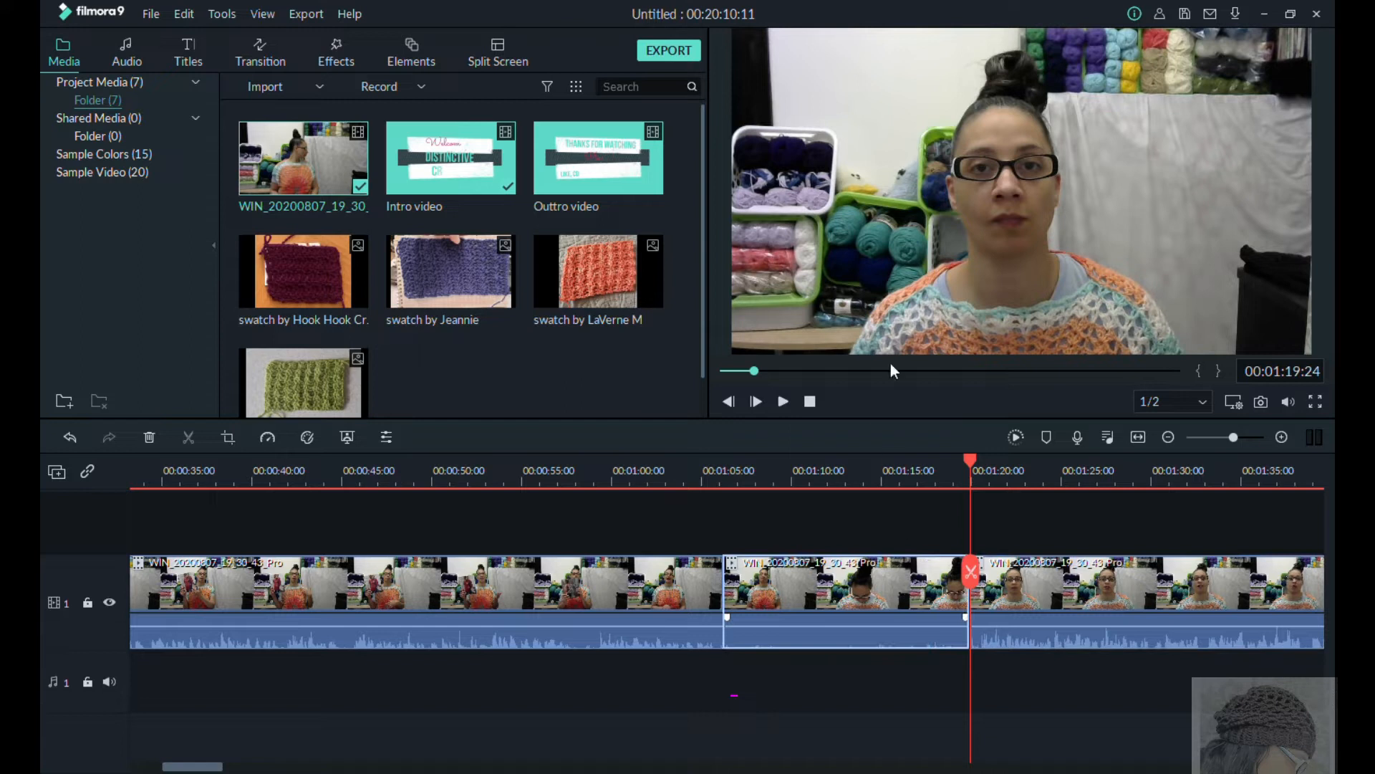
{"action": "key", "text": "Delete"}
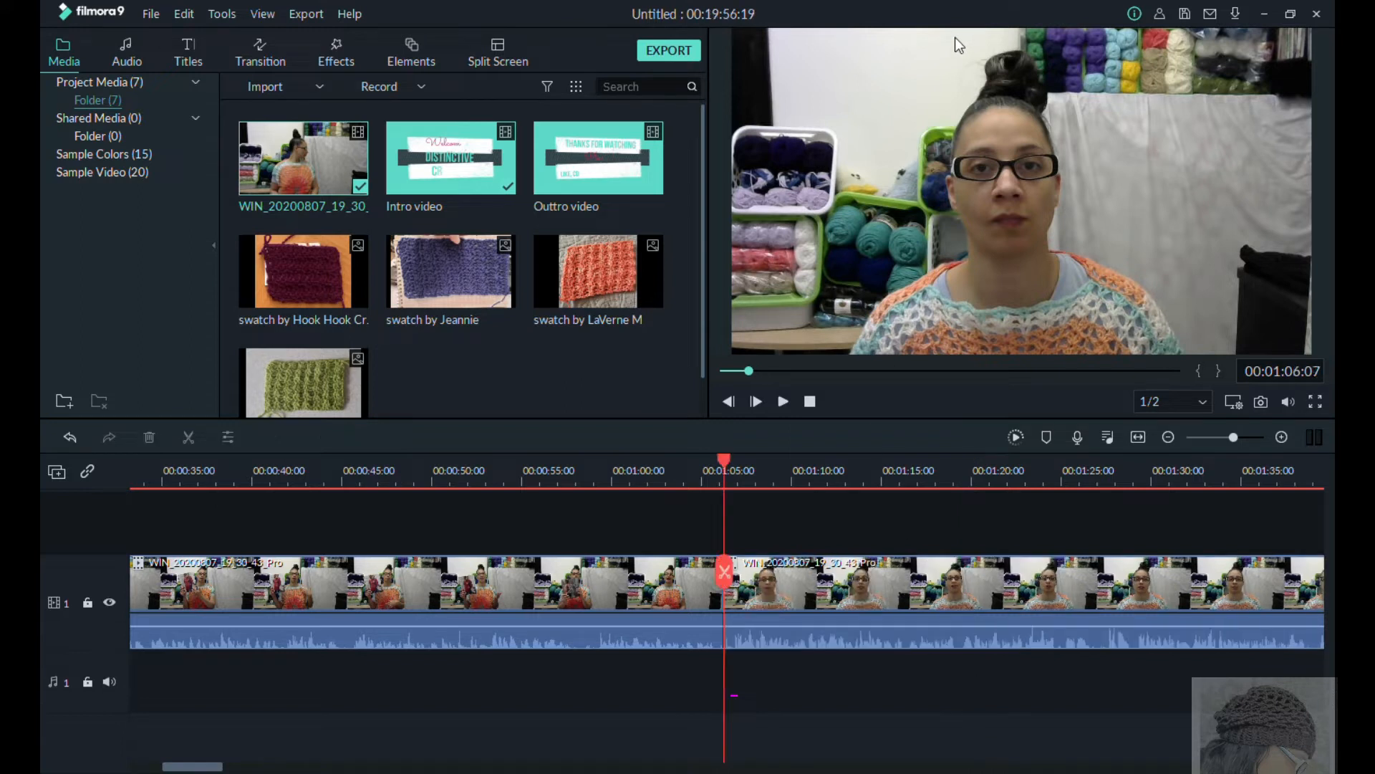
Step: Add the Erase transition at the cut between the two webcam clips near 00:01:06
{"action": "left_click_drag", "start_coordinate": [725, 465], "coordinate": [688, 477]}
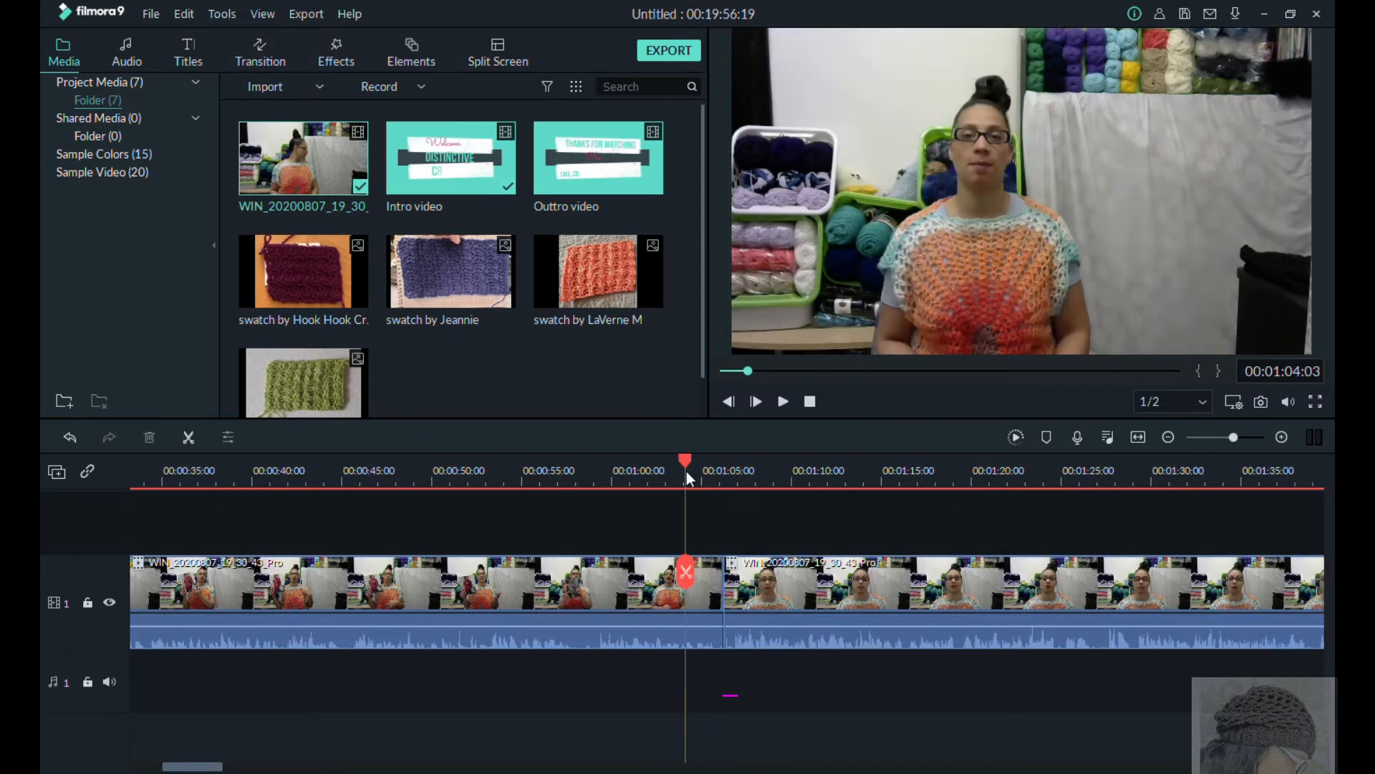
{"action": "left_click", "coordinate": [271, 50]}
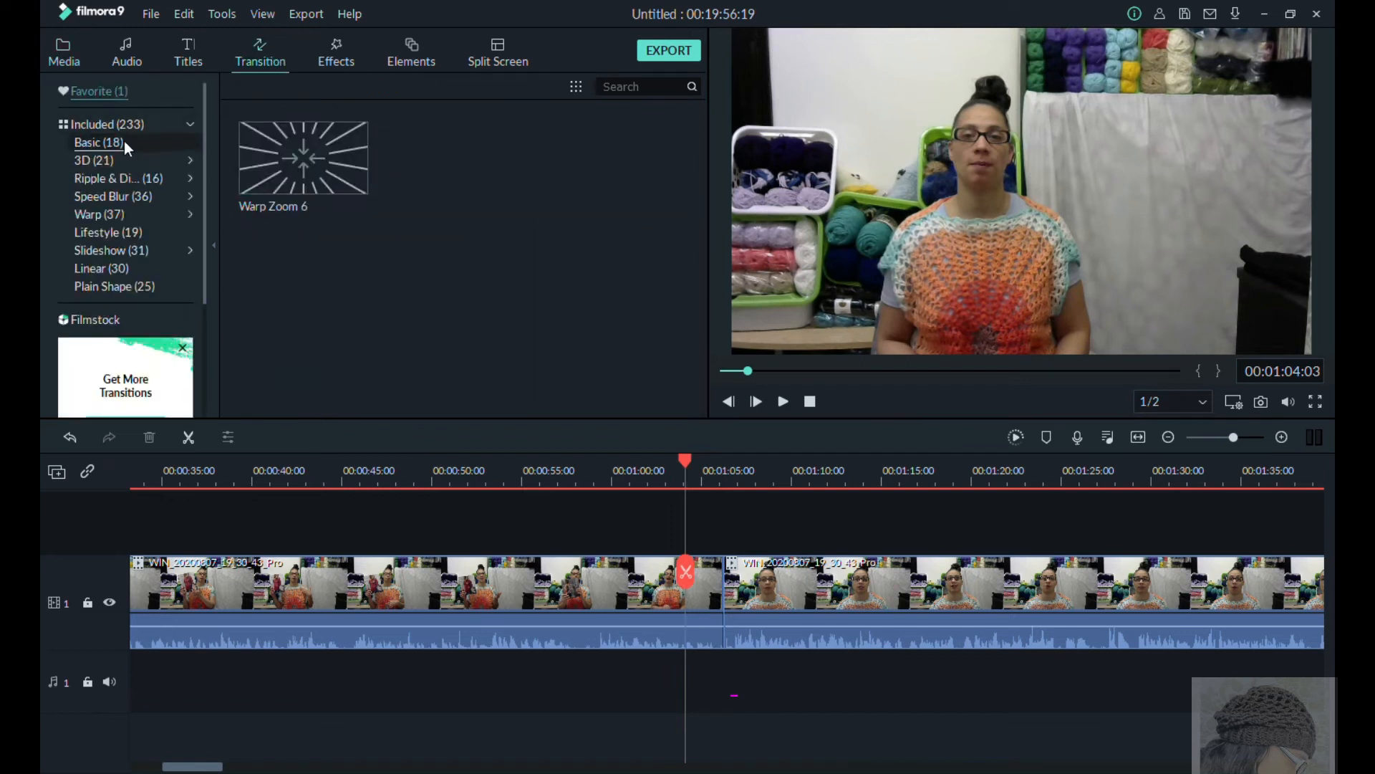
{"action": "left_click", "coordinate": [121, 142]}
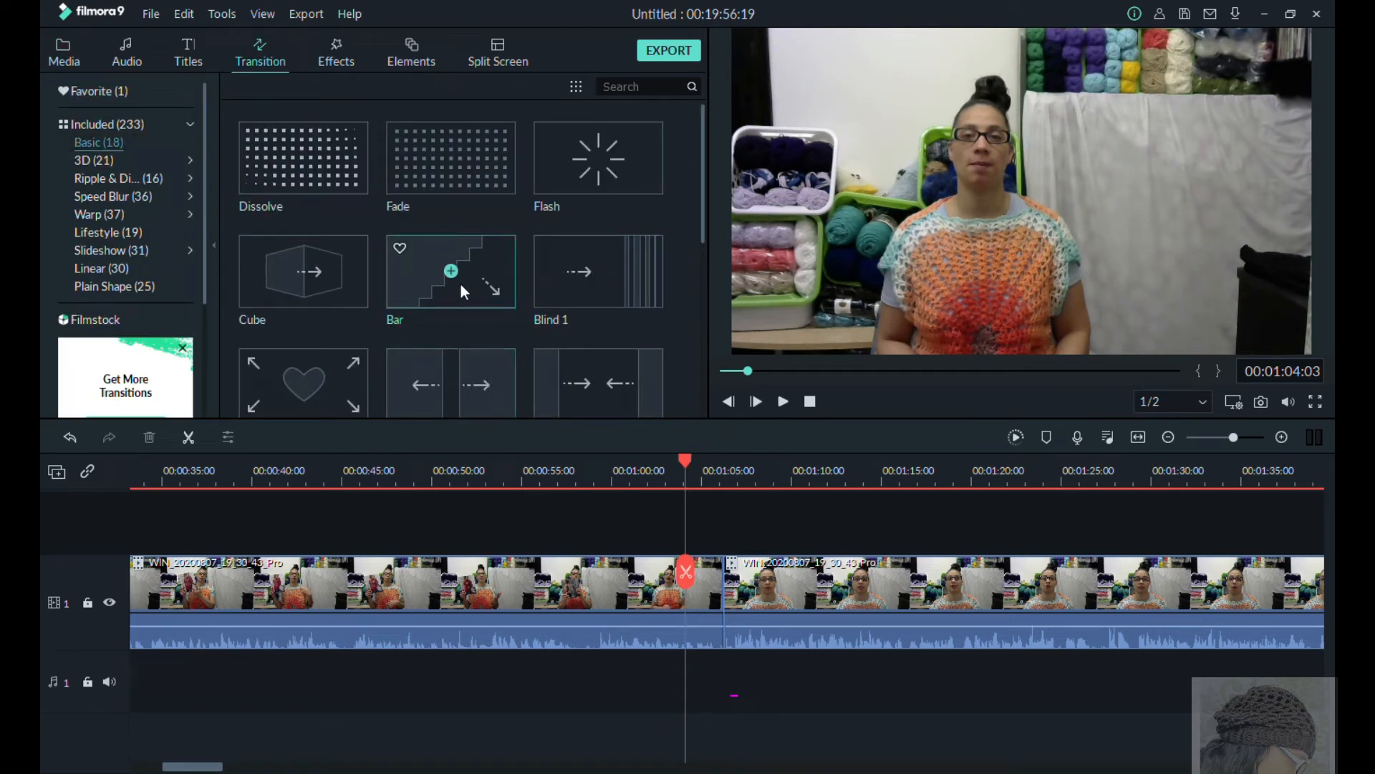
{"action": "scroll", "coordinate": [460, 282], "scroll_direction": "down", "scroll_amount": 5}
{"action": "scroll", "coordinate": [460, 282], "scroll_direction": "up", "scroll_amount": 5}
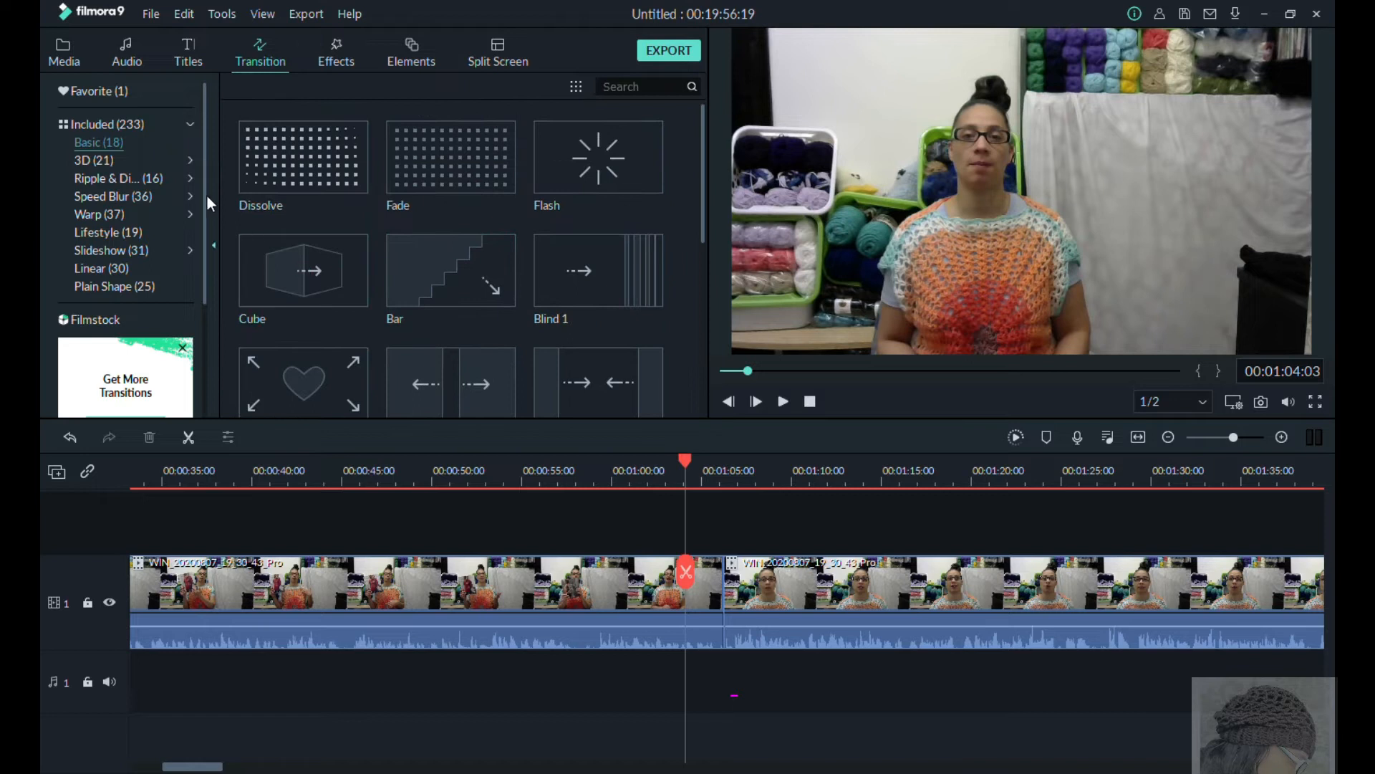
{"action": "left_click", "coordinate": [160, 129]}
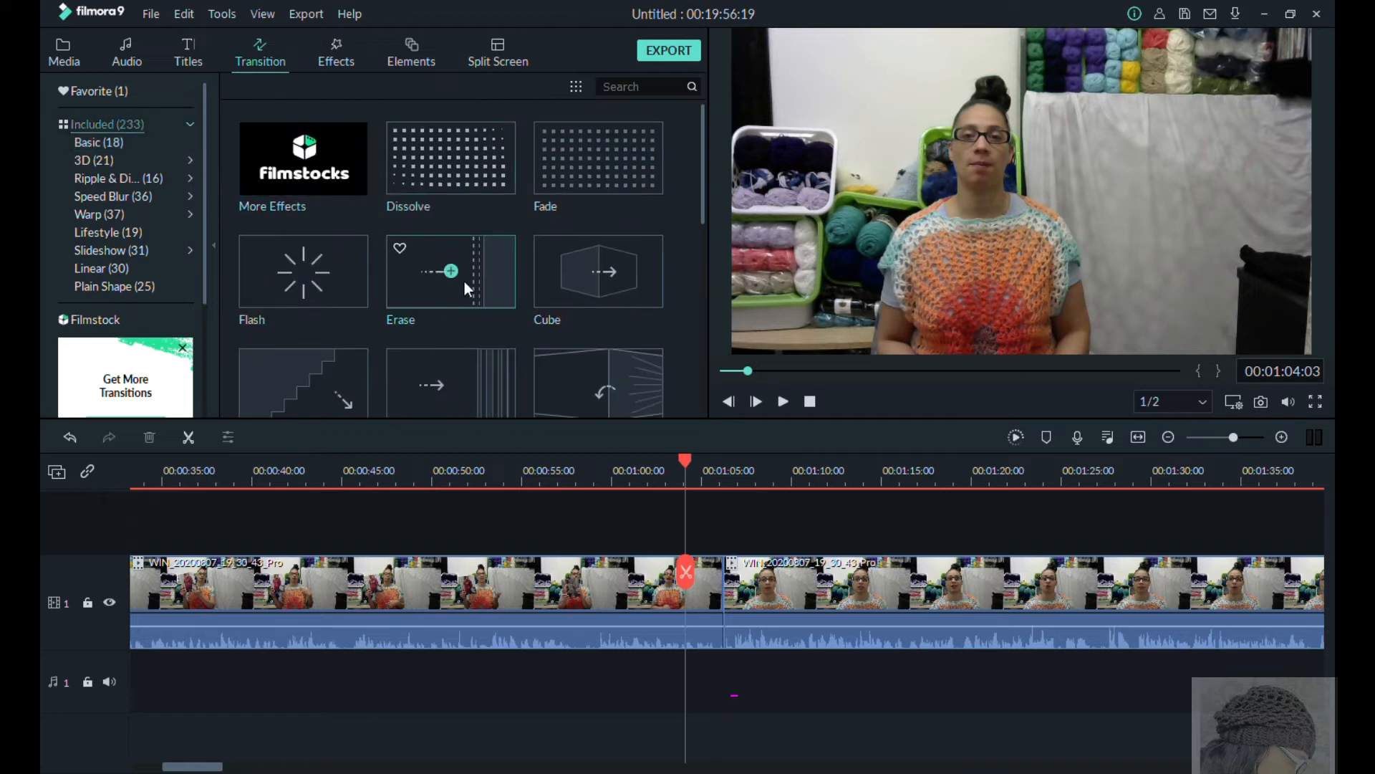
{"action": "scroll", "coordinate": [464, 282], "scroll_direction": "down", "scroll_amount": 5}
{"action": "scroll", "coordinate": [464, 282], "scroll_direction": "up", "scroll_amount": 5}
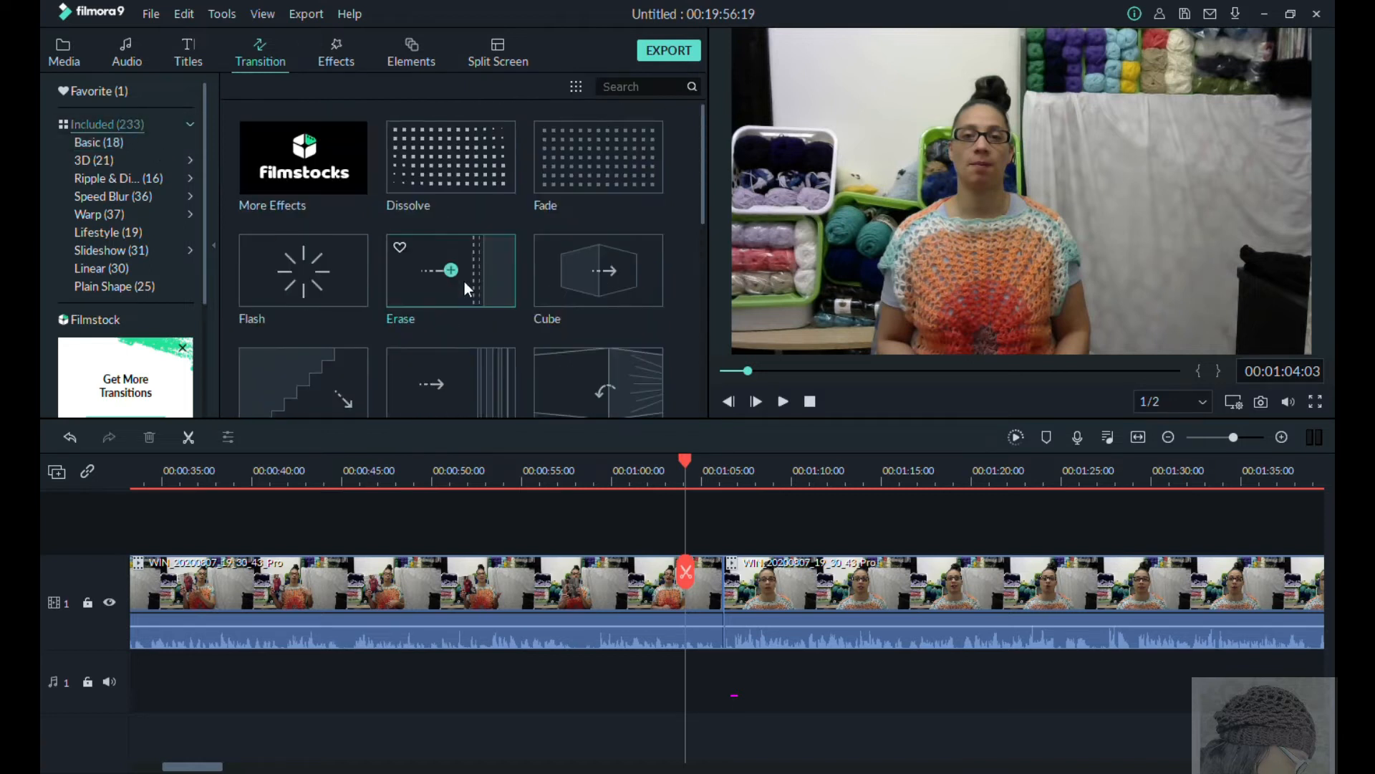
{"action": "scroll", "coordinate": [465, 292], "scroll_direction": "down", "scroll_amount": 5}
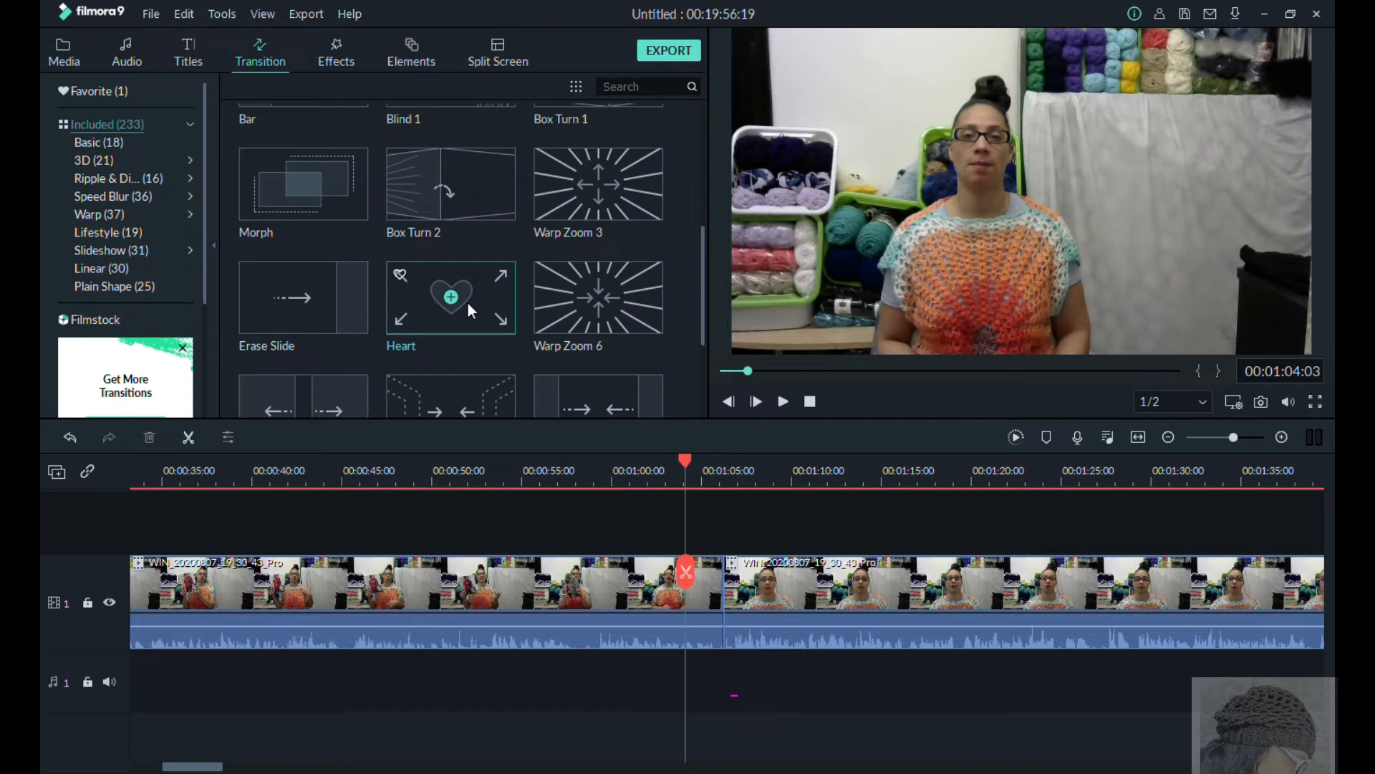
{"action": "scroll", "coordinate": [469, 303], "scroll_direction": "up", "scroll_amount": 5}
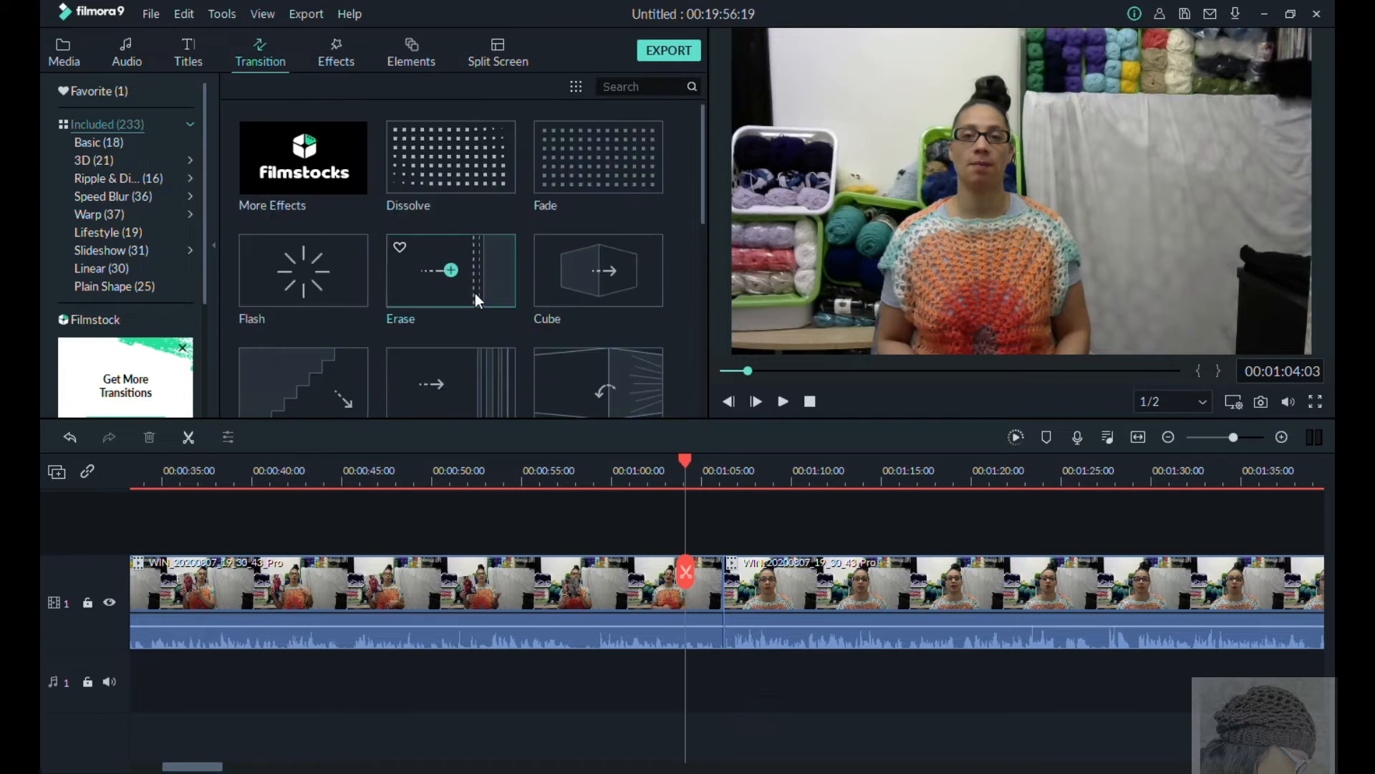
{"action": "mouse_move", "coordinate": [487, 265]}
{"action": "left_mouse_down"}
{"action": "mouse_move", "coordinate": [624, 435]}
{"action": "mouse_move", "coordinate": [722, 594]}
{"action": "left_mouse_up"}
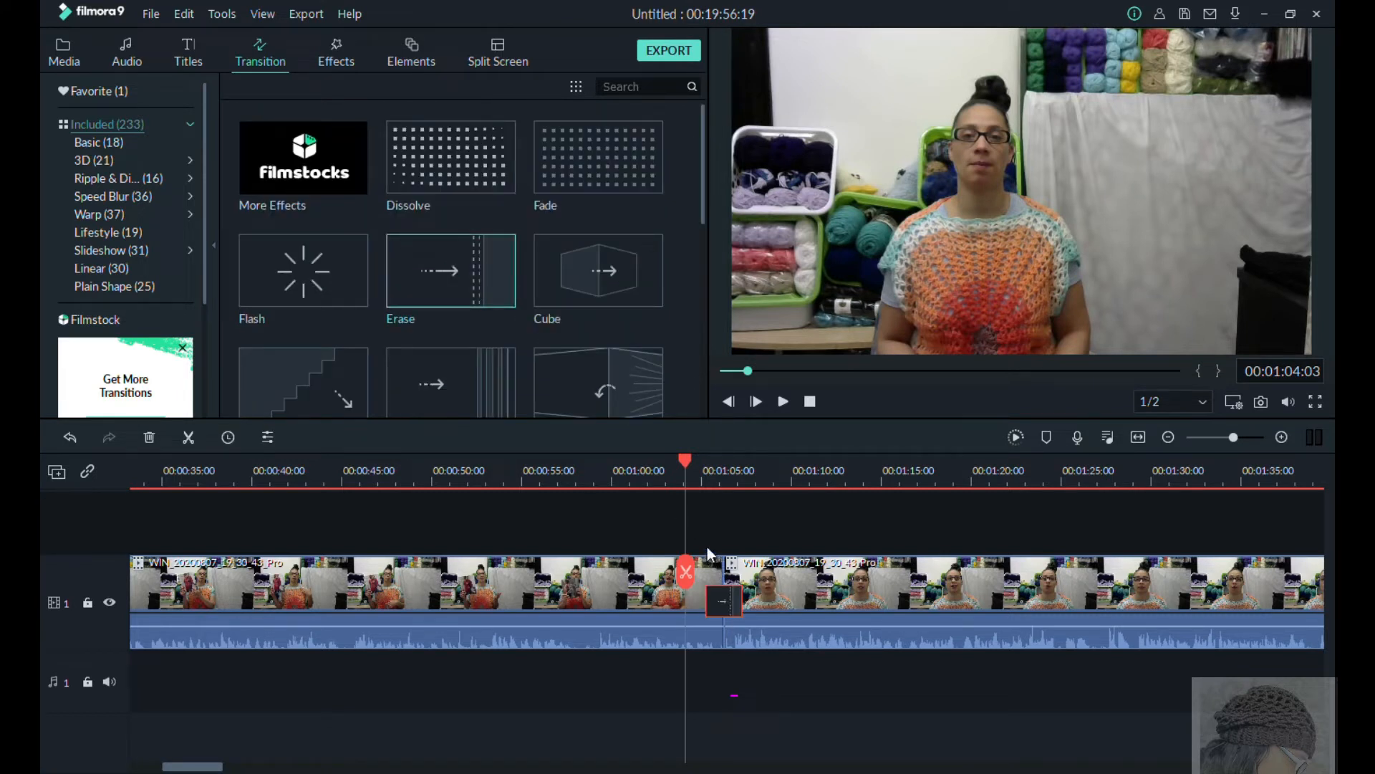
Step: Split the webcam clip at 00:03:05:09 and place the blue swatch photo on video track 2 above the new cut
{"action": "left_click", "coordinate": [778, 402]}
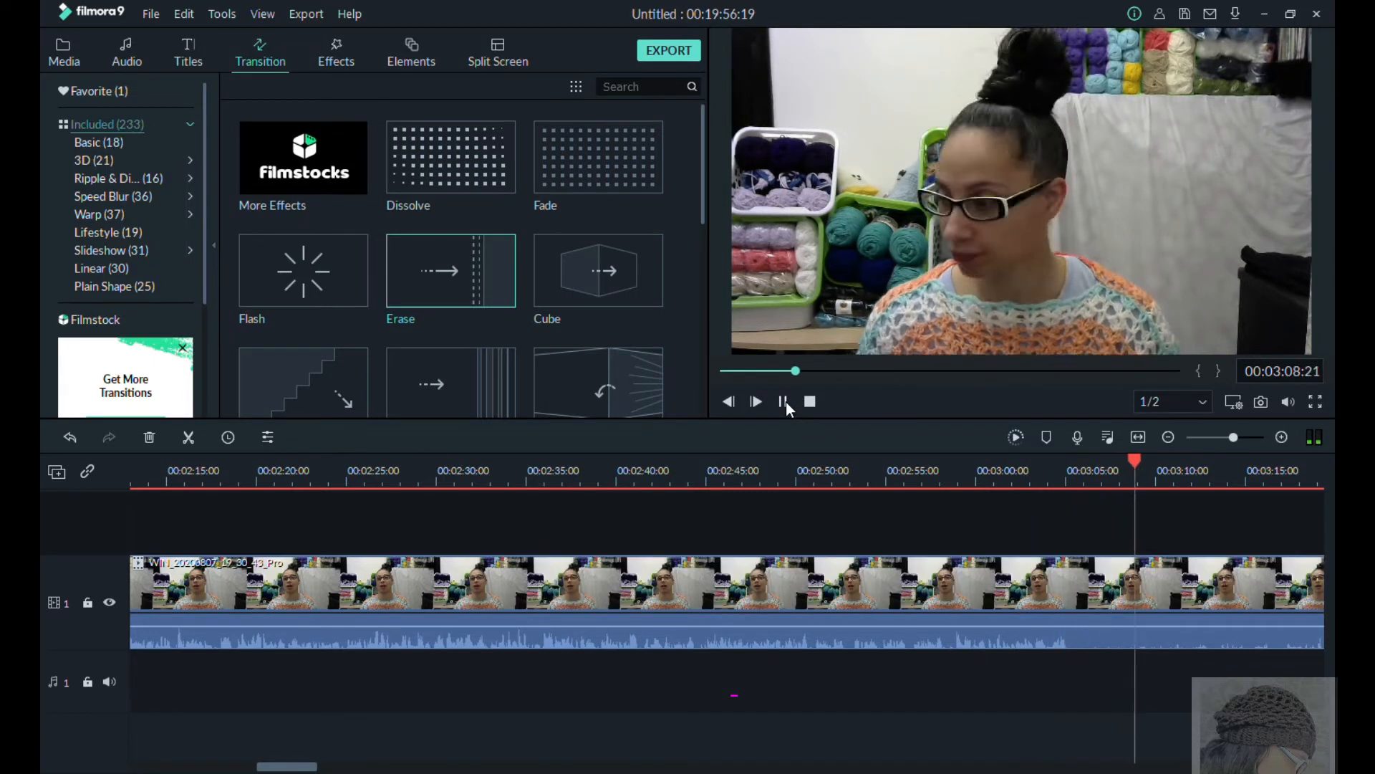
{"action": "left_click", "coordinate": [786, 404]}
{"action": "left_click_drag", "start_coordinate": [1181, 463], "coordinate": [1073, 494]}
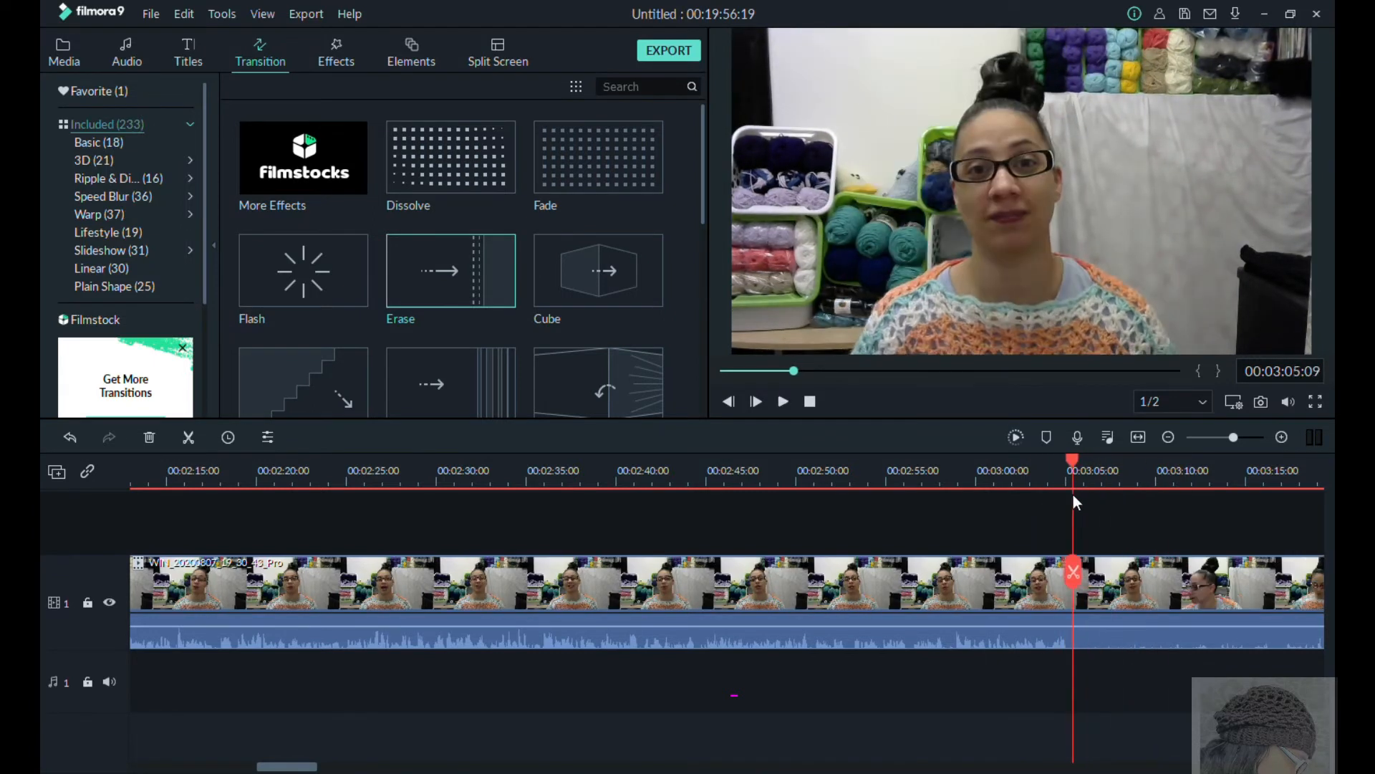
{"action": "key", "text": "ctrl+b"}
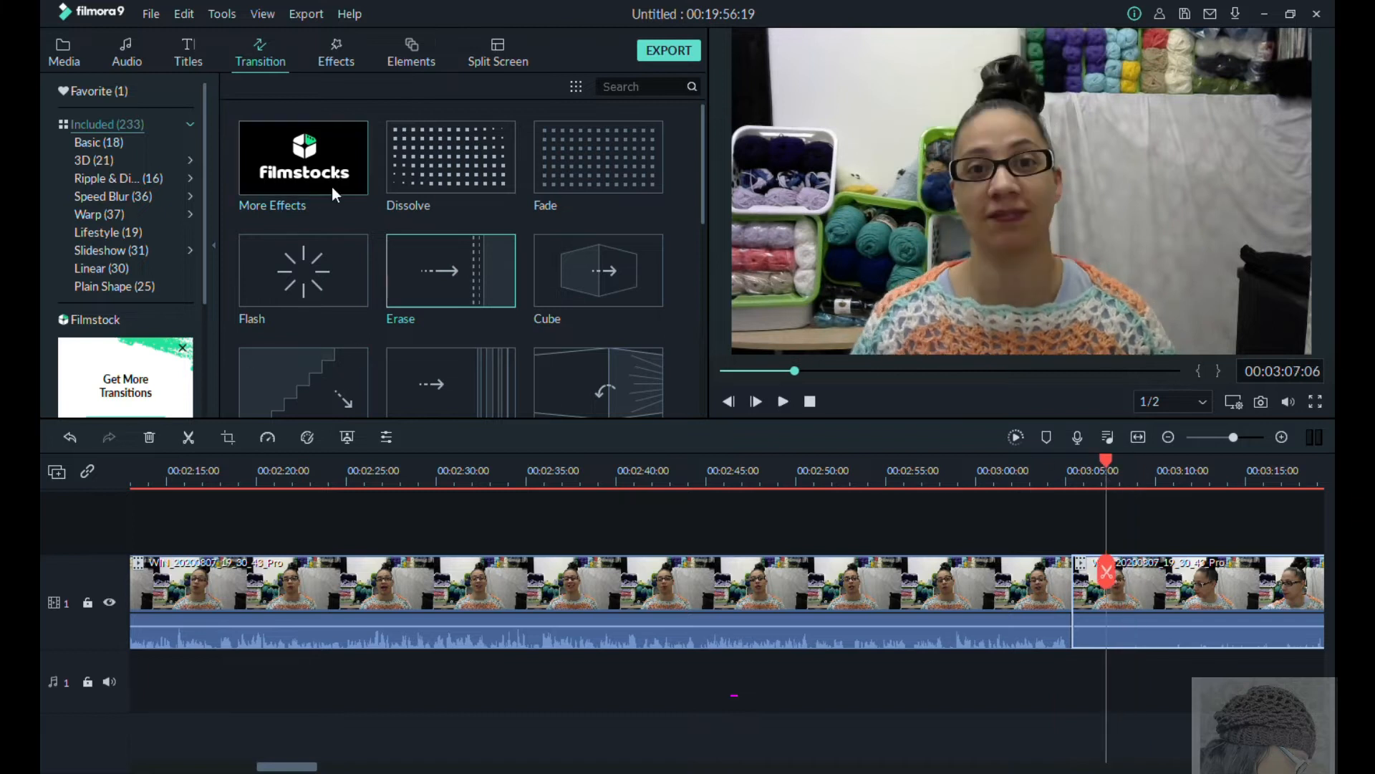
{"action": "left_click", "coordinate": [63, 51]}
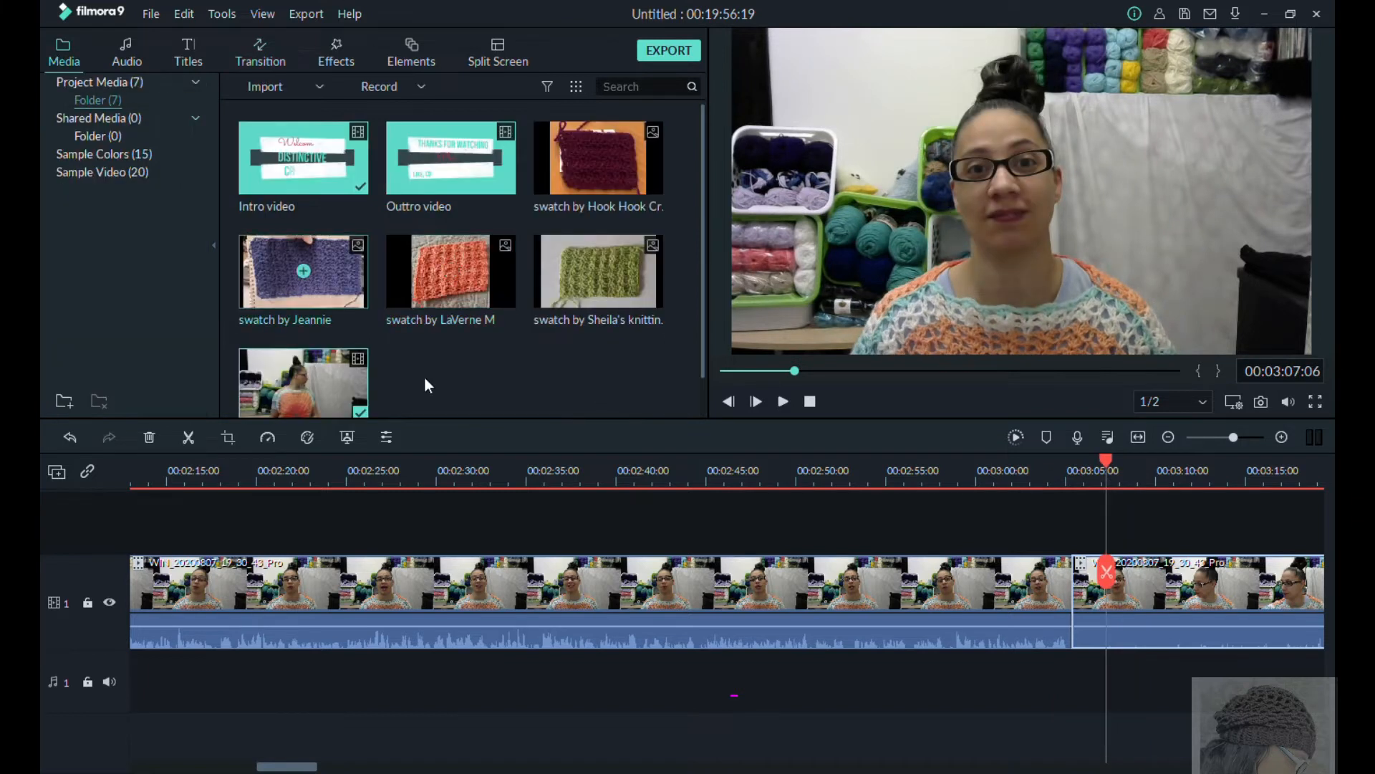
{"action": "left_click_drag", "start_coordinate": [1132, 535], "coordinate": [1134, 568]}
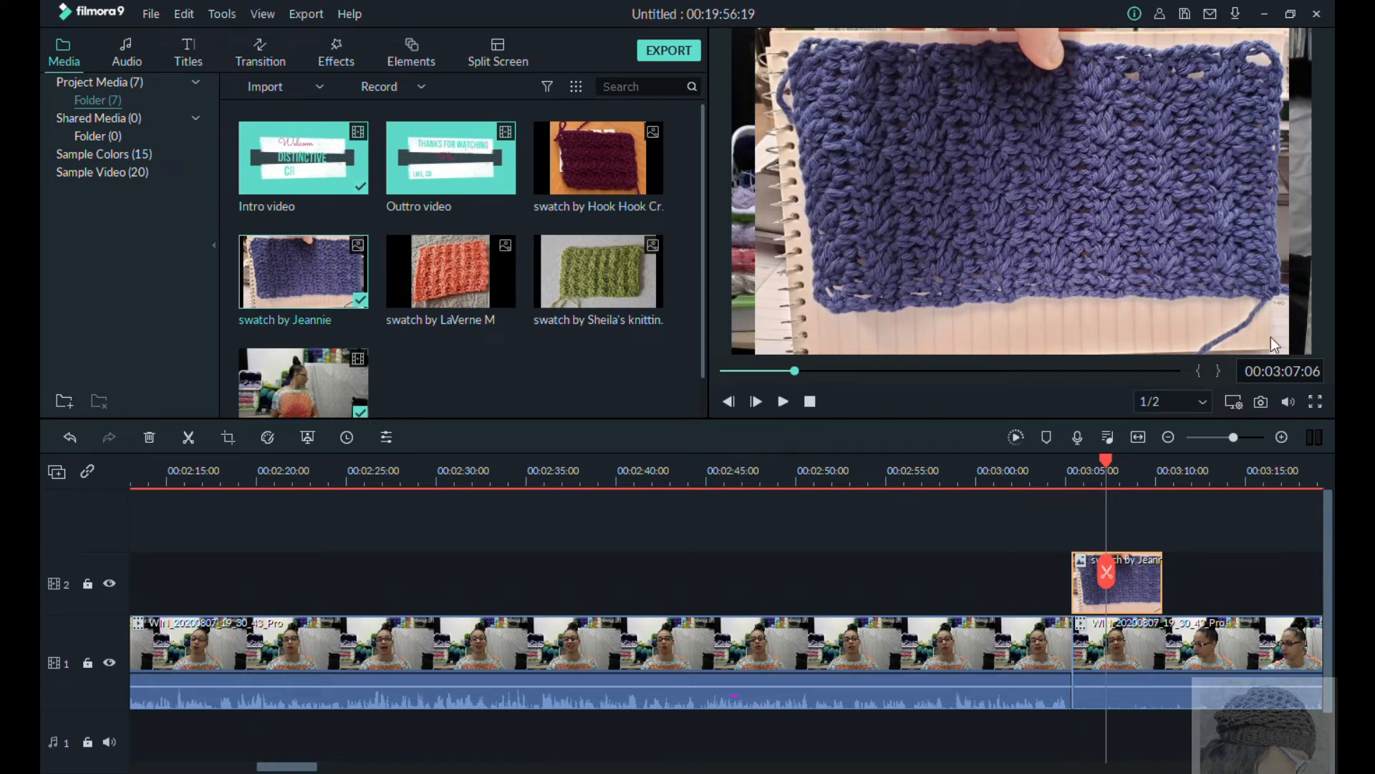
Step: Split the webcam clip at 00:03:22:19 and delete the interruption between the two cuts
{"action": "left_click_drag", "start_coordinate": [1135, 485], "coordinate": [1022, 555]}
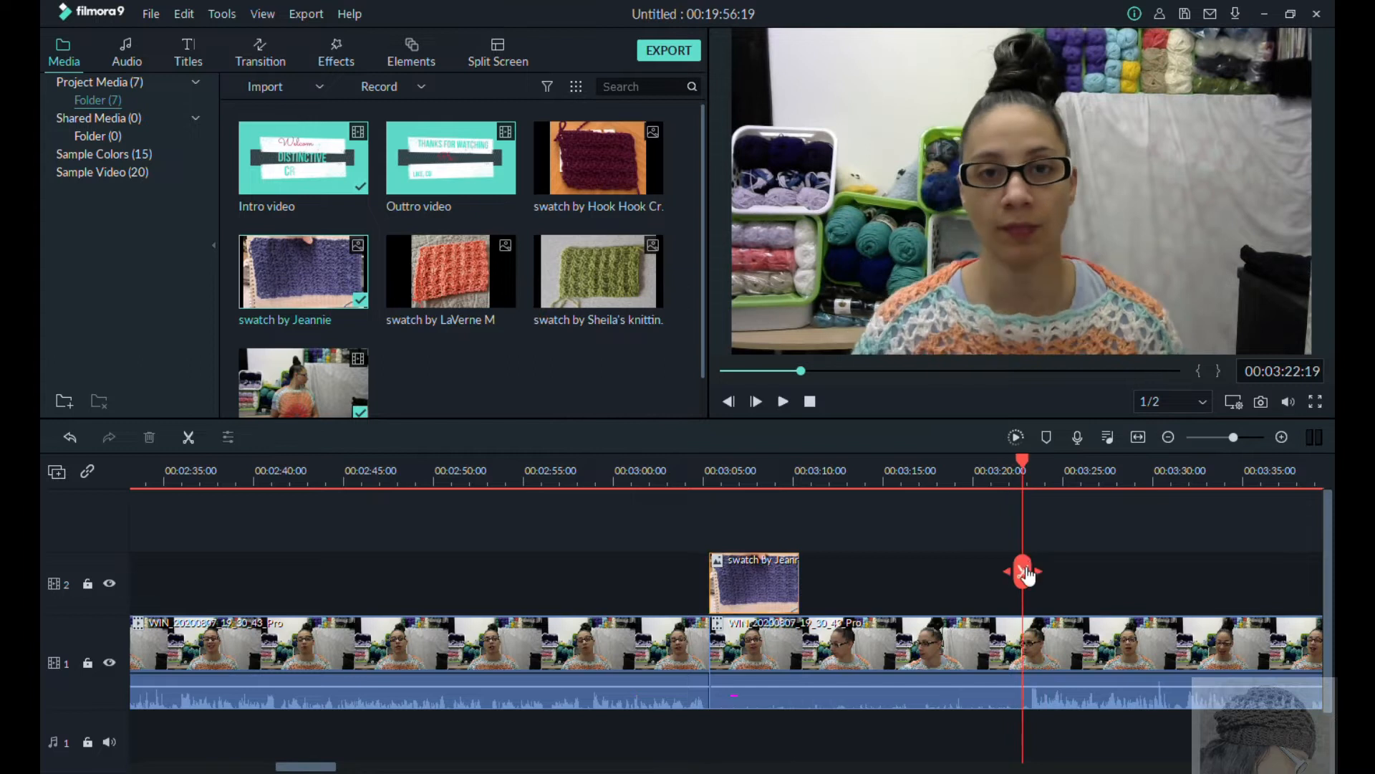
{"action": "left_click", "coordinate": [1022, 571]}
{"action": "key", "text": "Delete"}
Step: Shift the remaining webcam clip to open a gap, and fit the blue swatch photo into track 1 from 00:03:05:09 to about 00:03:21
{"action": "left_click_drag", "start_coordinate": [1041, 653], "coordinate": [1318, 656]}
{"action": "left_click", "coordinate": [782, 372]}
{"action": "left_click_drag", "start_coordinate": [856, 601], "coordinate": [1096, 690]}
Step: Add the New LowerThirds 1 title on track 2 above the blue swatch photo, spanning the photo's full duration
{"action": "left_click", "coordinate": [189, 57]}
{"action": "left_click", "coordinate": [136, 250]}
{"action": "left_click_drag", "start_coordinate": [304, 158], "coordinate": [1097, 593]}
{"action": "left_click_drag", "start_coordinate": [221, 603], "coordinate": [757, 619]}
Step: Open the lower-third title for editing and stretch its teal banner down to the lower edge of the frame
{"action": "double_click", "coordinate": [936, 585]}
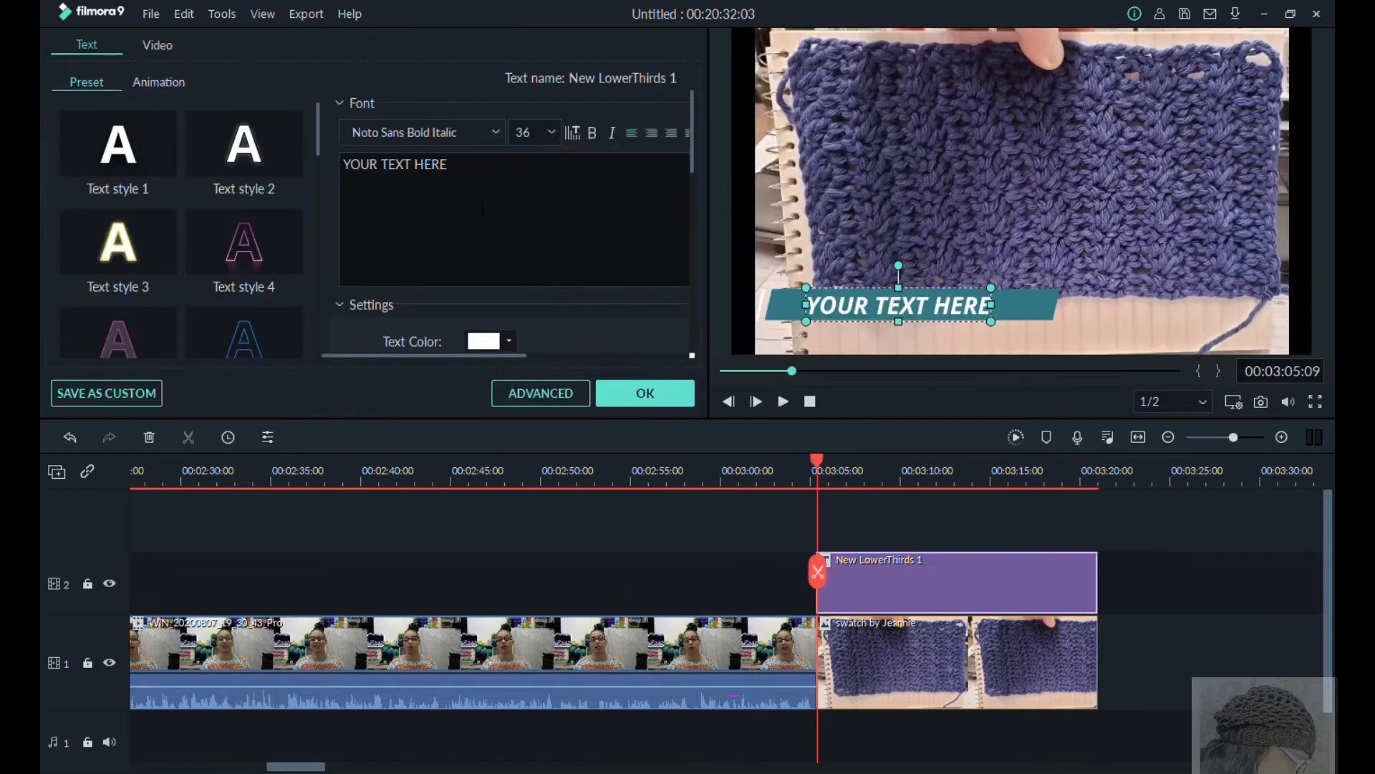
{"action": "left_click", "coordinate": [1052, 303]}
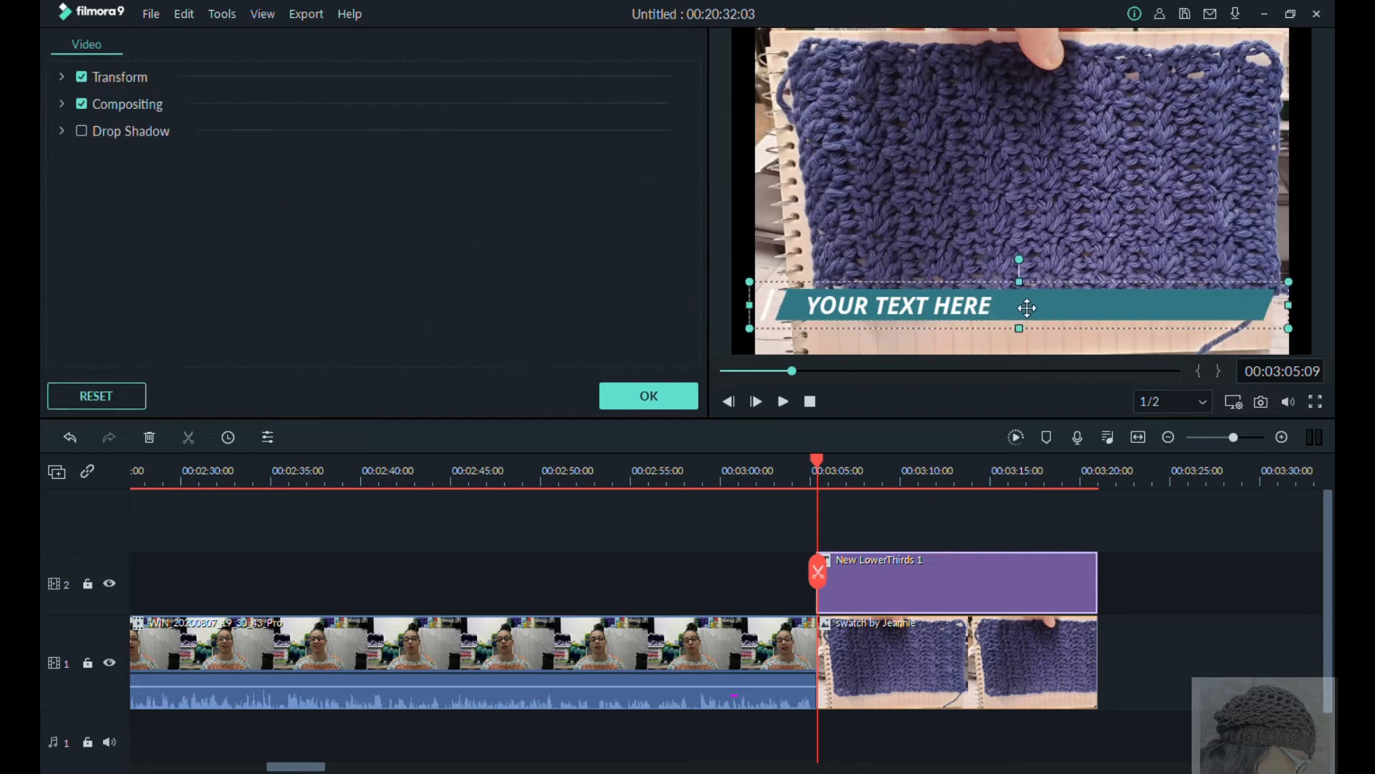
{"action": "left_click_drag", "start_coordinate": [1019, 328], "coordinate": [1031, 357]}
Step: Replace the title's placeholder with "Swatch by", the maker's name and "Butterfly Dreamz Crochet", add a second line "slanted angle appearence" in quotation marks, and preview it
{"action": "left_click", "coordinate": [961, 308]}
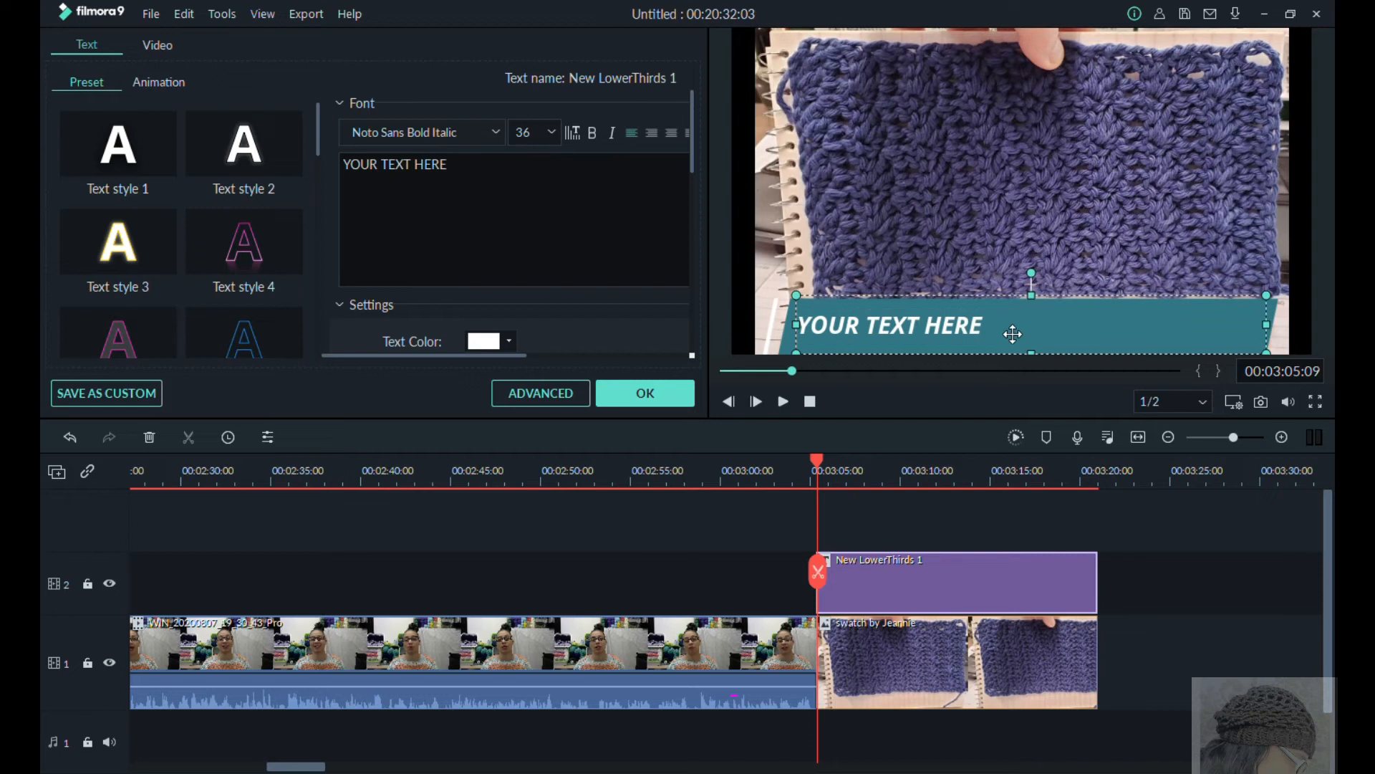
{"action": "key", "text": "BackSpace"}
{"action": "key", "text": "BackSpace"}
{"action": "key", "text": "BackSpace"}
{"action": "key", "text": "BackSpace"}
{"action": "key", "text": "BackSpace"}
{"action": "key", "text": "BackSpace"}
{"action": "key", "text": "BackSpace"}
{"action": "key", "text": "BackSpace"}
{"action": "key", "text": "BackSpace"}
{"action": "key", "text": "BackSpace"}
{"action": "key", "text": "BackSpace"}
{"action": "key", "text": "BackSpace"}
{"action": "key", "text": "BackSpace"}
{"action": "key", "text": "BackSpace"}
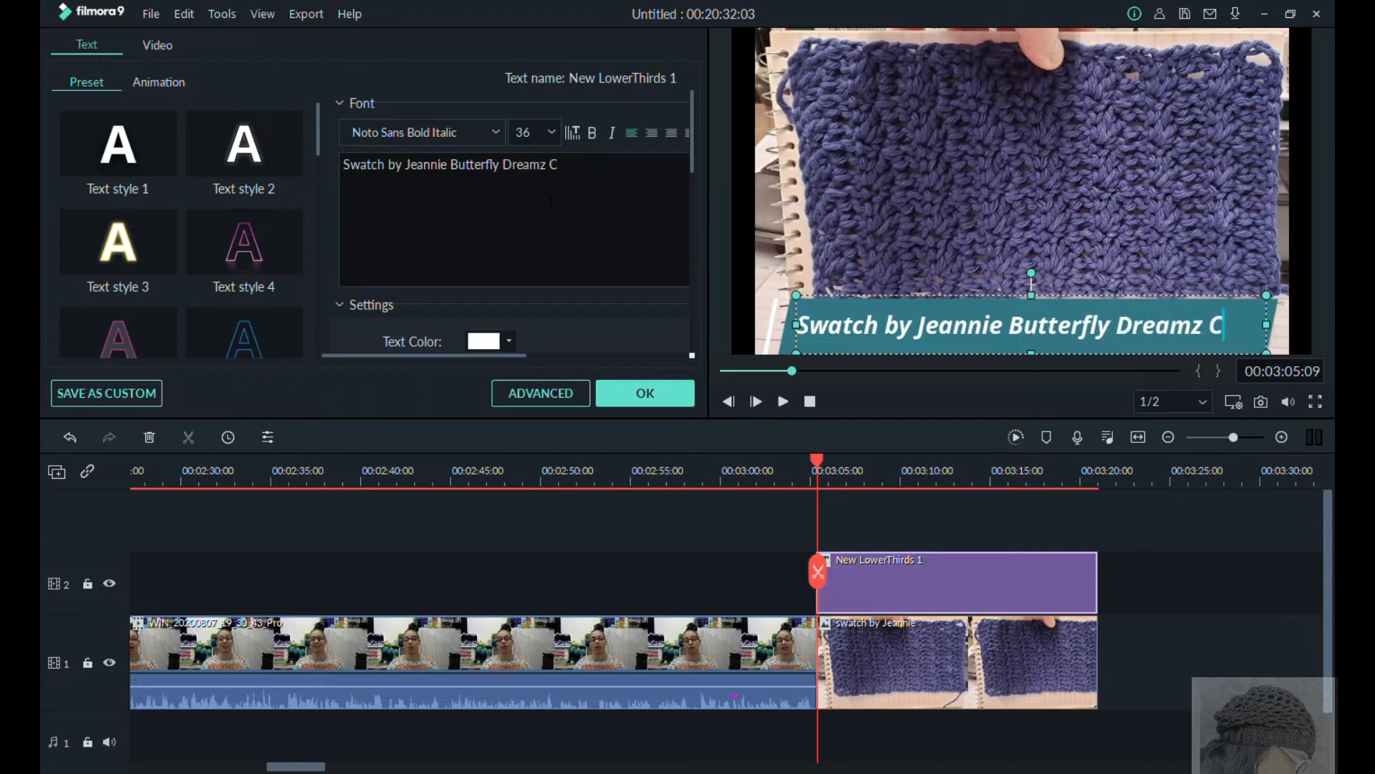
{"action": "type", "text": "rochet"}
{"action": "key", "text": "Return"}
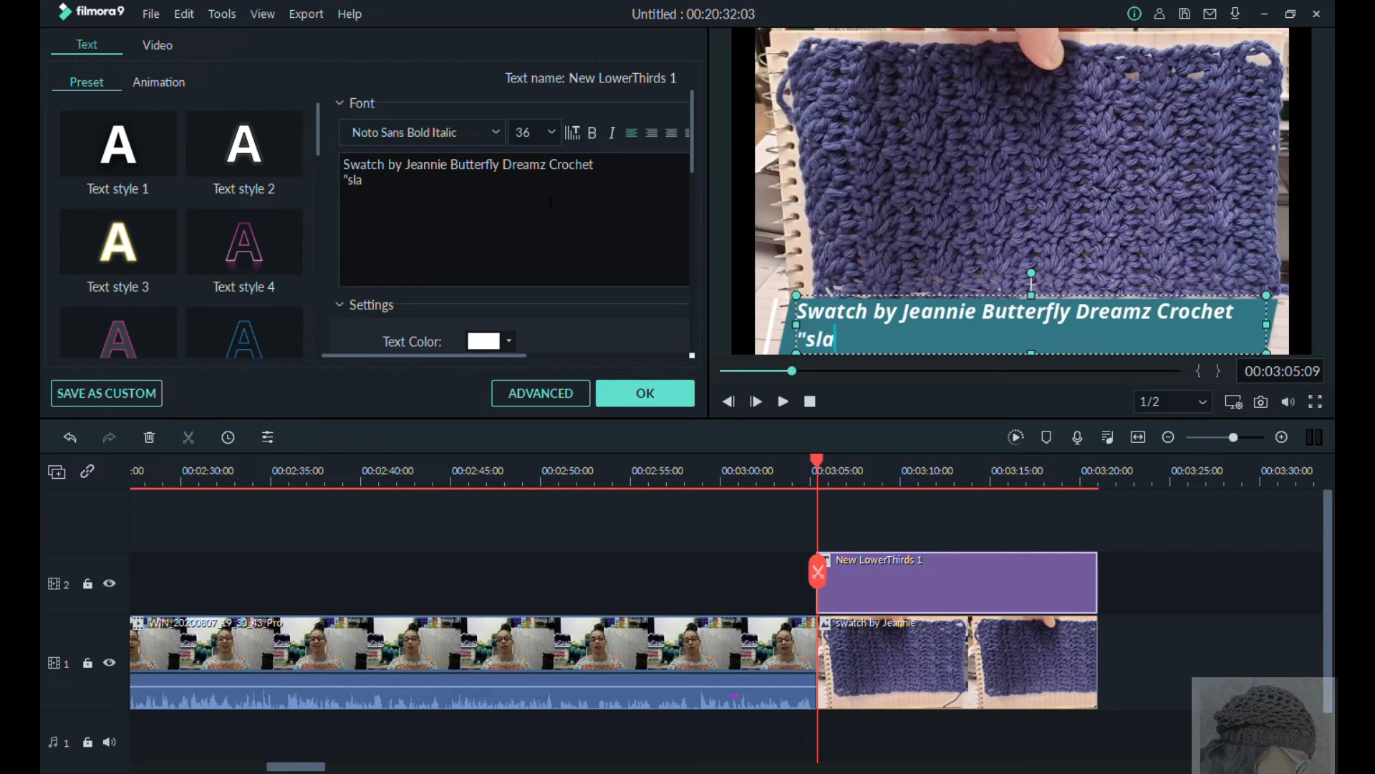
{"action": "type", "text": "\"slanted angle appear"}
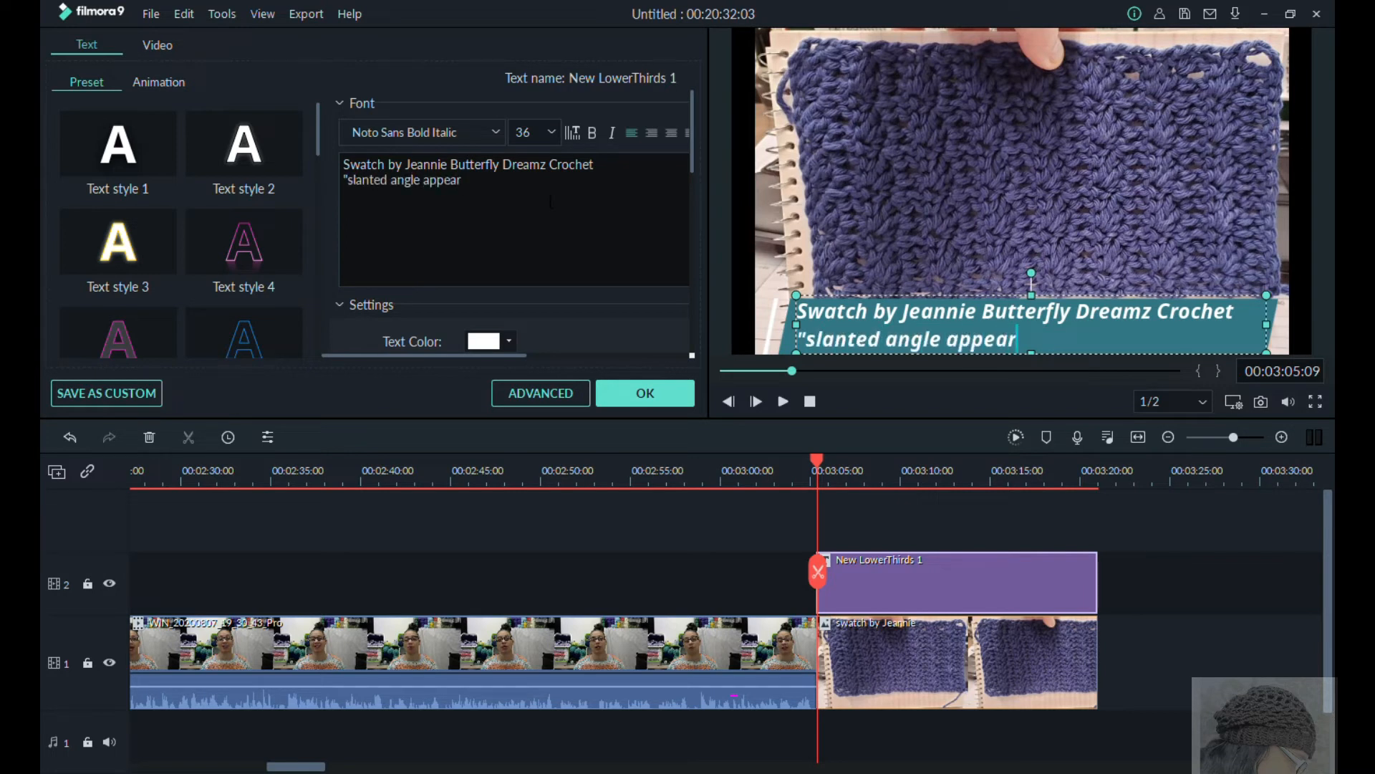
{"action": "left_click", "coordinate": [644, 392]}
{"action": "left_click", "coordinate": [784, 401]}
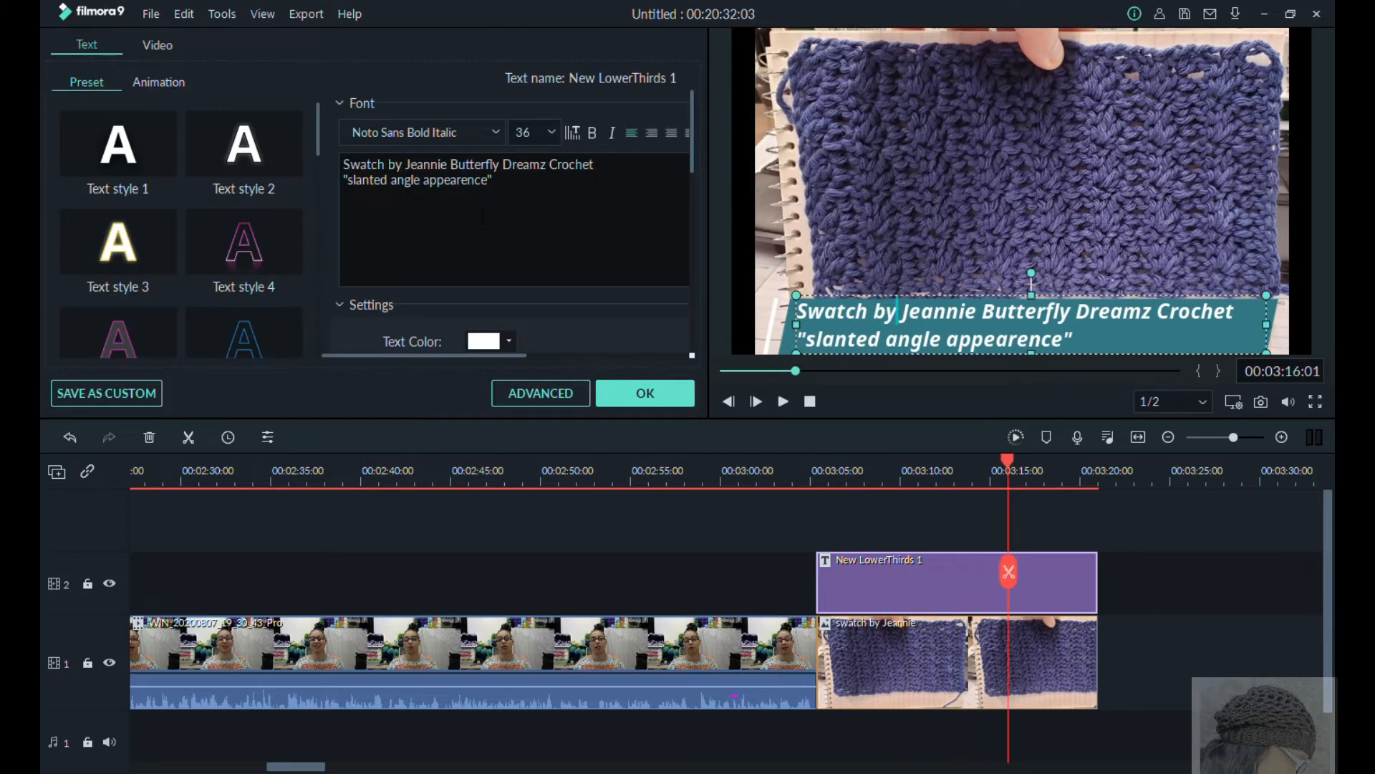
Step: Add a colon after "Swatch by" in the blue swatch's caption, begin its second line with "She said," and apply the title
{"action": "type", "text": ":"}
{"action": "key", "text": "Down"}
{"action": "key", "text": "Left"}
{"action": "key", "text": "Left"}
{"action": "key", "text": "Left"}
{"action": "key", "text": "Left"}
{"action": "key", "text": "Left"}
{"action": "key", "text": "Left"}
{"action": "key", "text": "Left"}
{"action": "key", "text": "Left"}
{"action": "key", "text": "Left"}
{"action": "key", "text": "Left"}
{"action": "key", "text": "Left"}
{"action": "type", "text": "S"}
{"action": "key", "text": "BackSpace"}
{"action": "type", "text": "Jea"}
{"action": "key", "text": "BackSpace"}
{"action": "key", "text": "BackSpace"}
{"action": "key", "text": "BackSpace"}
{"action": "type", "text": "She said,"}
{"action": "left_click", "coordinate": [645, 393]}
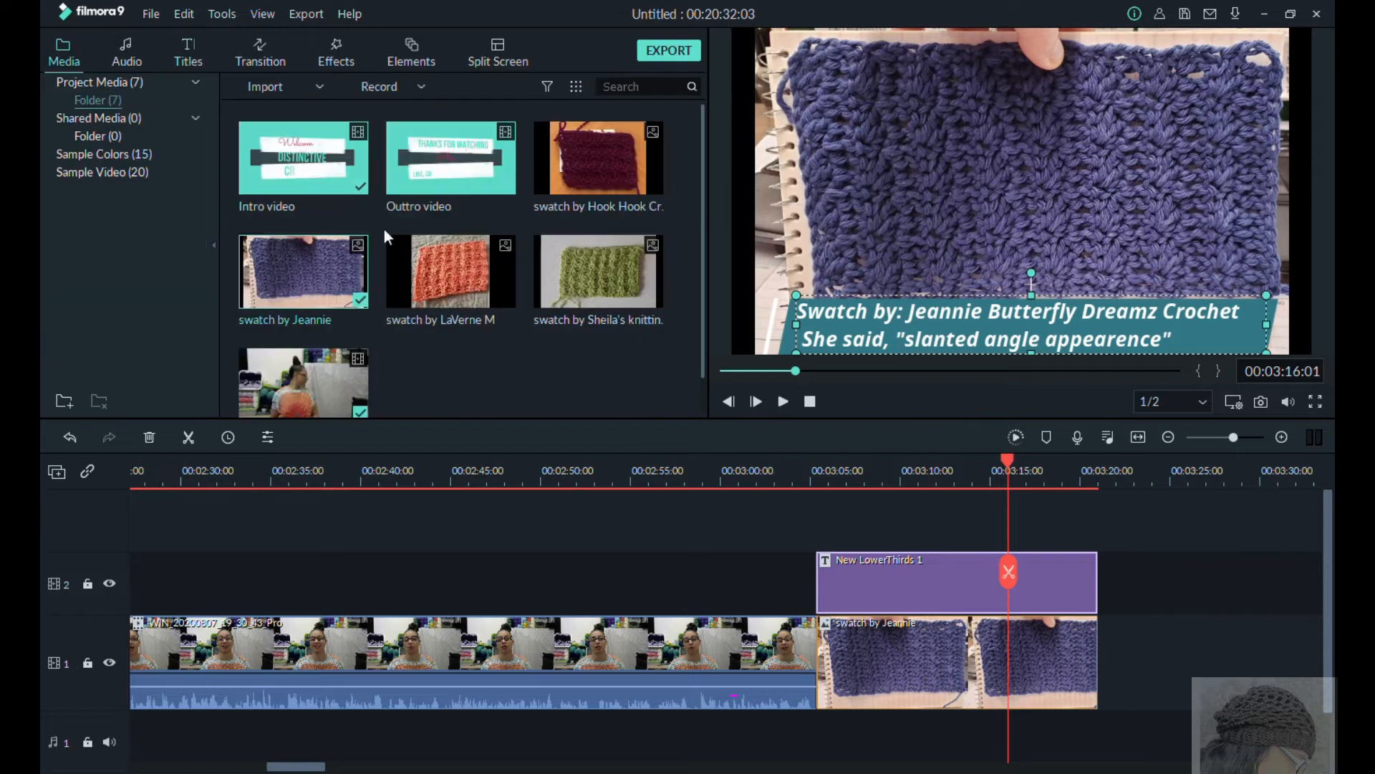
Step: Place the green swatch photo after the blue one on track 1 and a New LowerThirds 1 title above it, both extended to about 00:03:32
{"action": "left_click_drag", "start_coordinate": [598, 272], "coordinate": [1142, 659]}
{"action": "left_click_drag", "start_coordinate": [1052, 480], "coordinate": [1091, 479]}
{"action": "left_click_drag", "start_coordinate": [1186, 666], "coordinate": [1302, 677]}
{"action": "left_click", "coordinate": [189, 52]}
{"action": "left_click_drag", "start_coordinate": [303, 158], "coordinate": [1114, 583]}
{"action": "left_click_drag", "start_coordinate": [1187, 587], "coordinate": [1302, 592]}
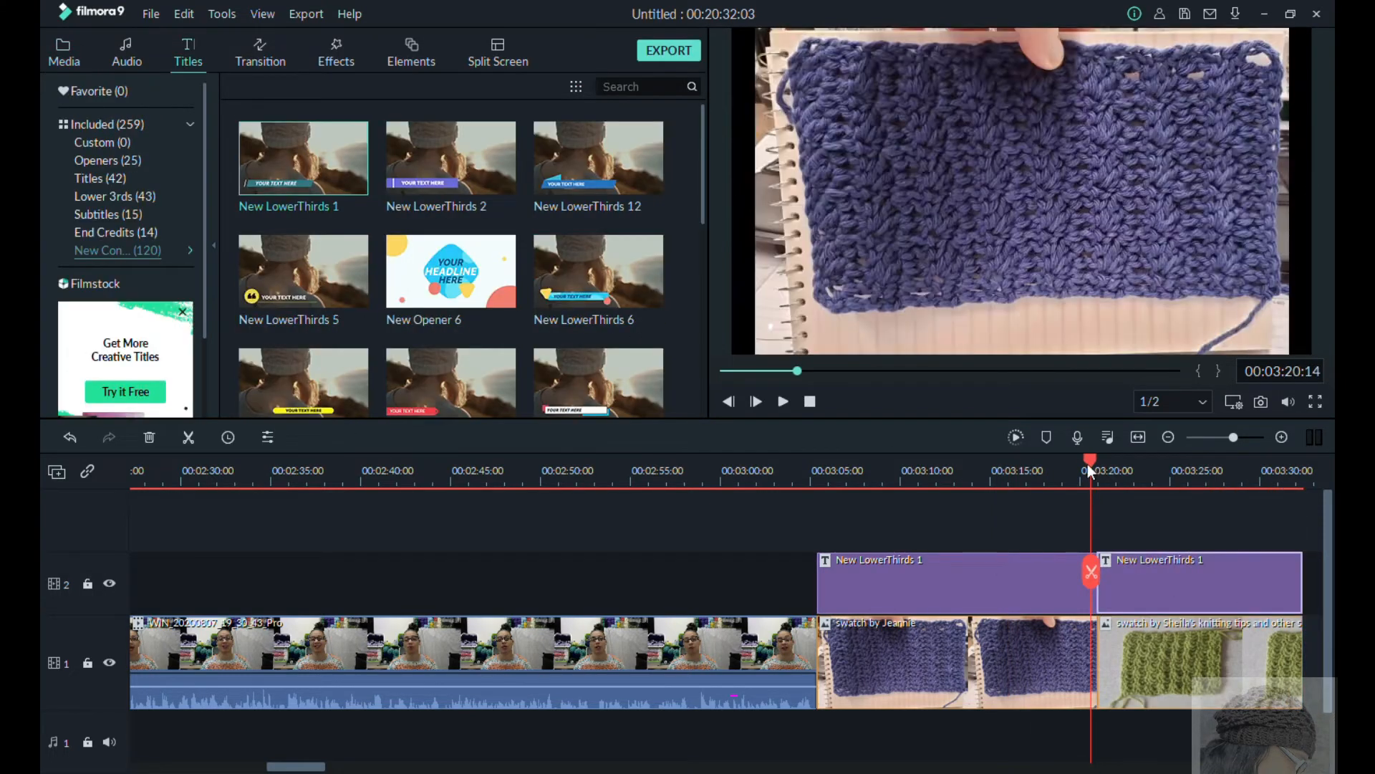
Step: Open the green swatch's title for editing and replace its placeholder with the maker's first name in possessive form
{"action": "left_click_drag", "start_coordinate": [1087, 464], "coordinate": [1114, 466]}
{"action": "double_click", "coordinate": [1189, 587]}
{"action": "key", "text": "BackSpace"}
{"action": "key", "text": "BackSpace"}
{"action": "key", "text": "BackSpace"}
{"action": "key", "text": "BackSpace"}
{"action": "key", "text": "BackSpace"}
{"action": "key", "text": "BackSpace"}
{"action": "key", "text": "BackSpace"}
{"action": "key", "text": "BackSpace"}
{"action": "key", "text": "BackSpace"}
{"action": "key", "text": "BackSpace"}
{"action": "key", "text": "BackSpace"}
{"action": "key", "text": "BackSpace"}
{"action": "key", "text": "BackSpace"}
{"action": "key", "text": "BackSpace"}
{"action": "type", "text": "Sheila's"}
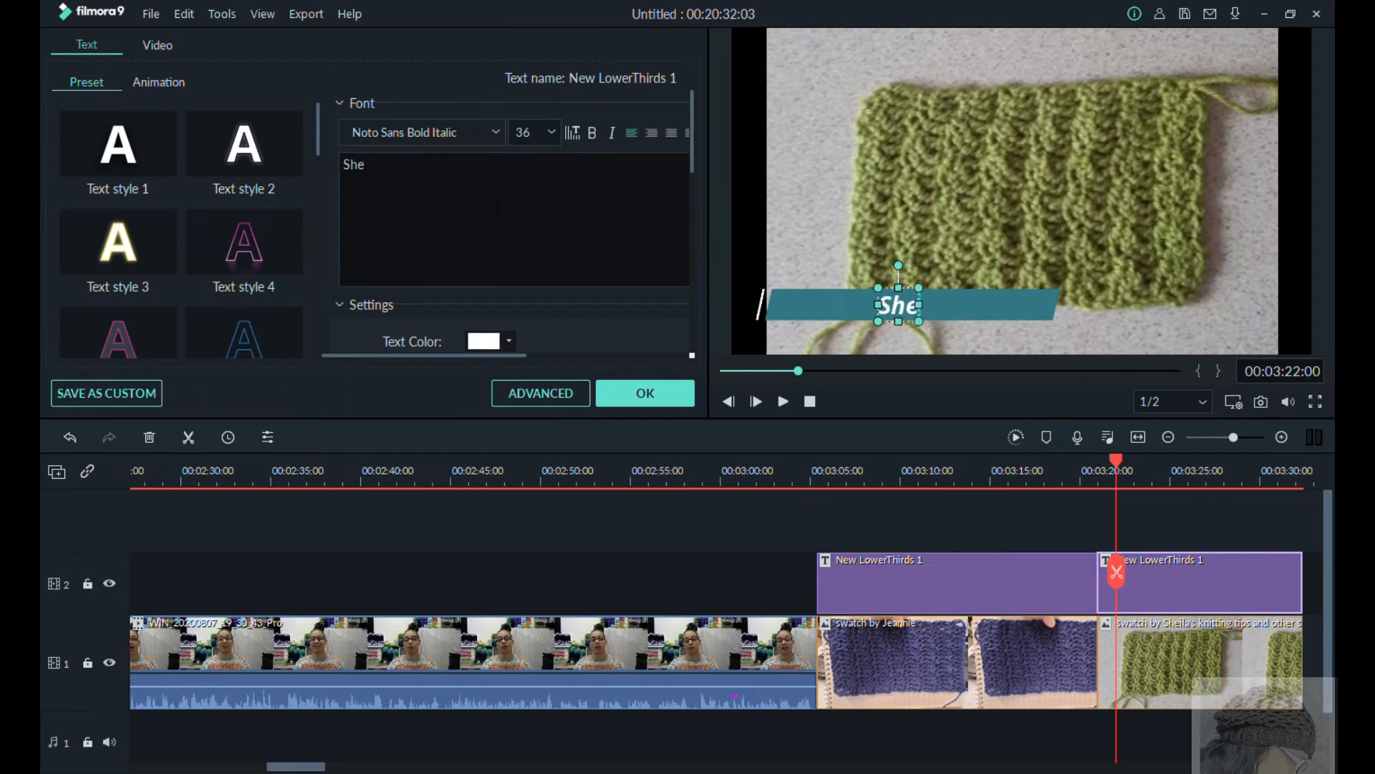
Step: Widen and deepen the green swatch's teal banner, lower it to the bottom of the frame, and place the caption text inside it
{"action": "left_click", "coordinate": [1017, 305]}
{"action": "left_click_drag", "start_coordinate": [1072, 305], "coordinate": [1297, 342]}
{"action": "left_click_drag", "start_coordinate": [1023, 329], "coordinate": [1028, 362]}
{"action": "left_click_drag", "start_coordinate": [897, 307], "coordinate": [831, 314]}
{"action": "left_click", "coordinate": [1036, 332]}
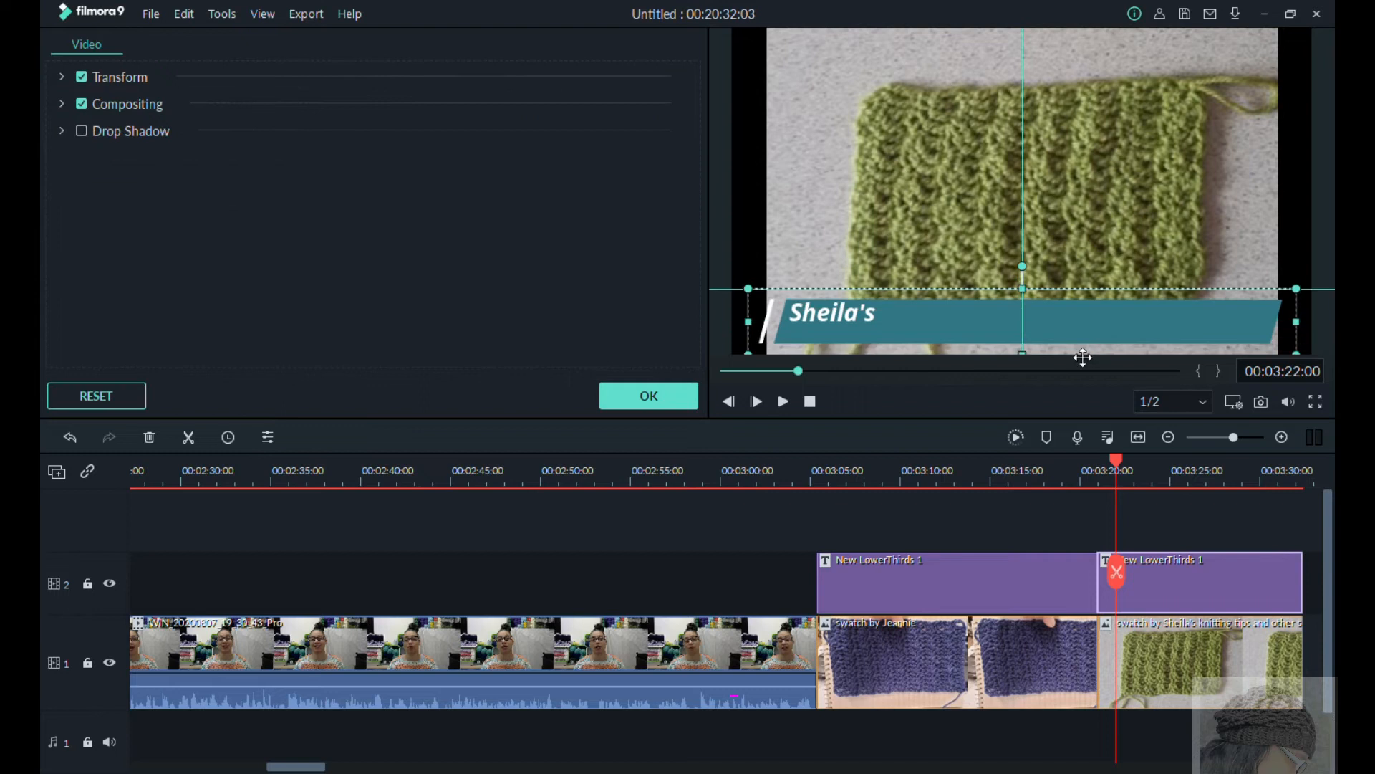
Step: Append "Knitting Tips and other stuff" to the green swatch's caption and put "Swatch by:" in front of the maker's name
{"action": "double_click", "coordinate": [970, 334]}
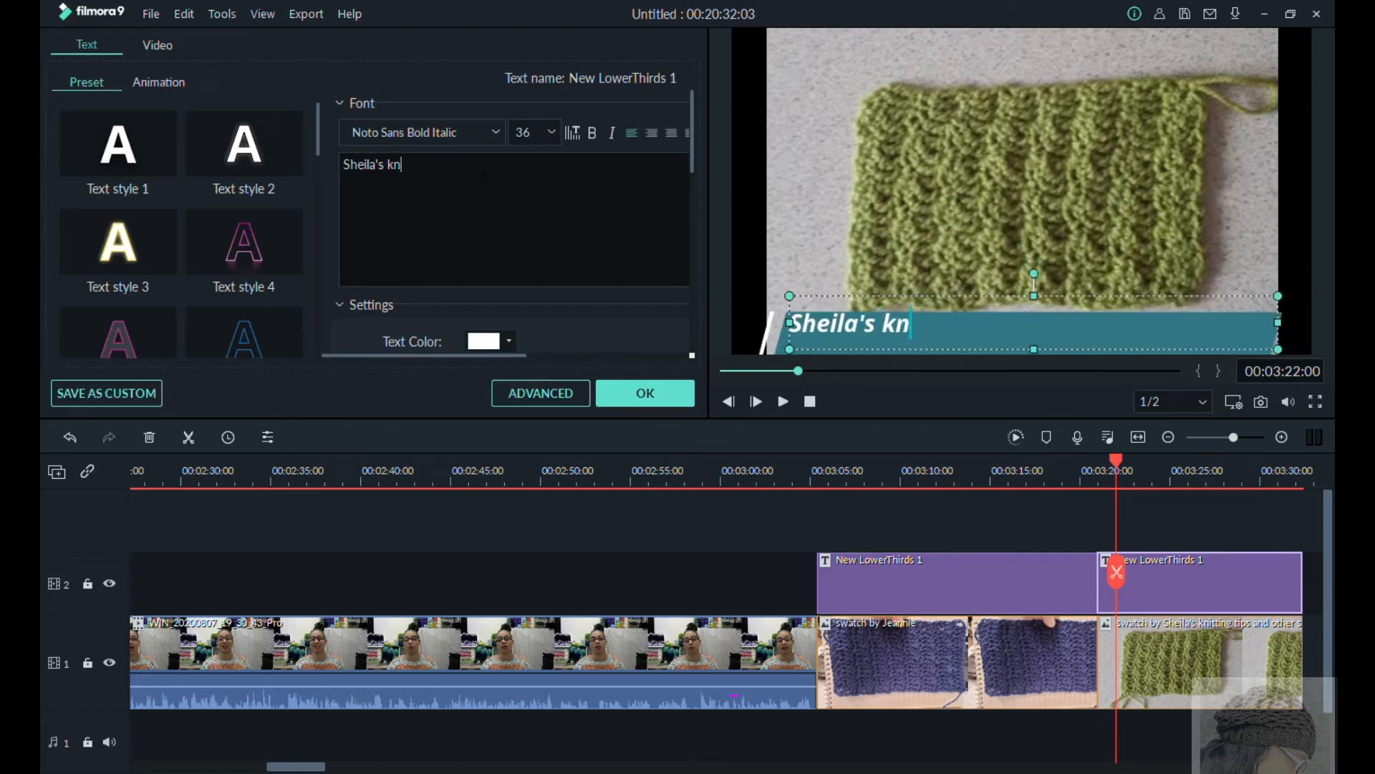
{"action": "type", "text": "Knitting Tips"}
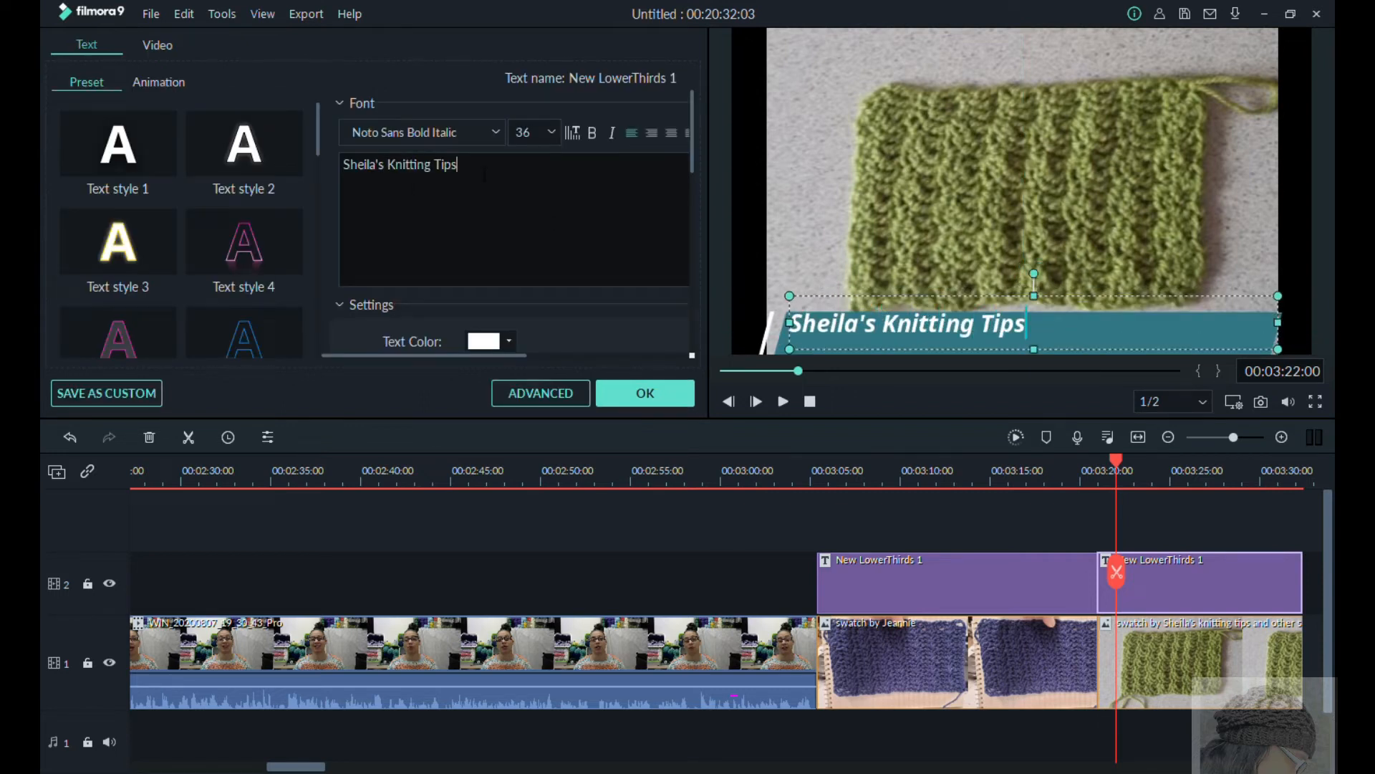
{"action": "type", "text": " and other stuff"}
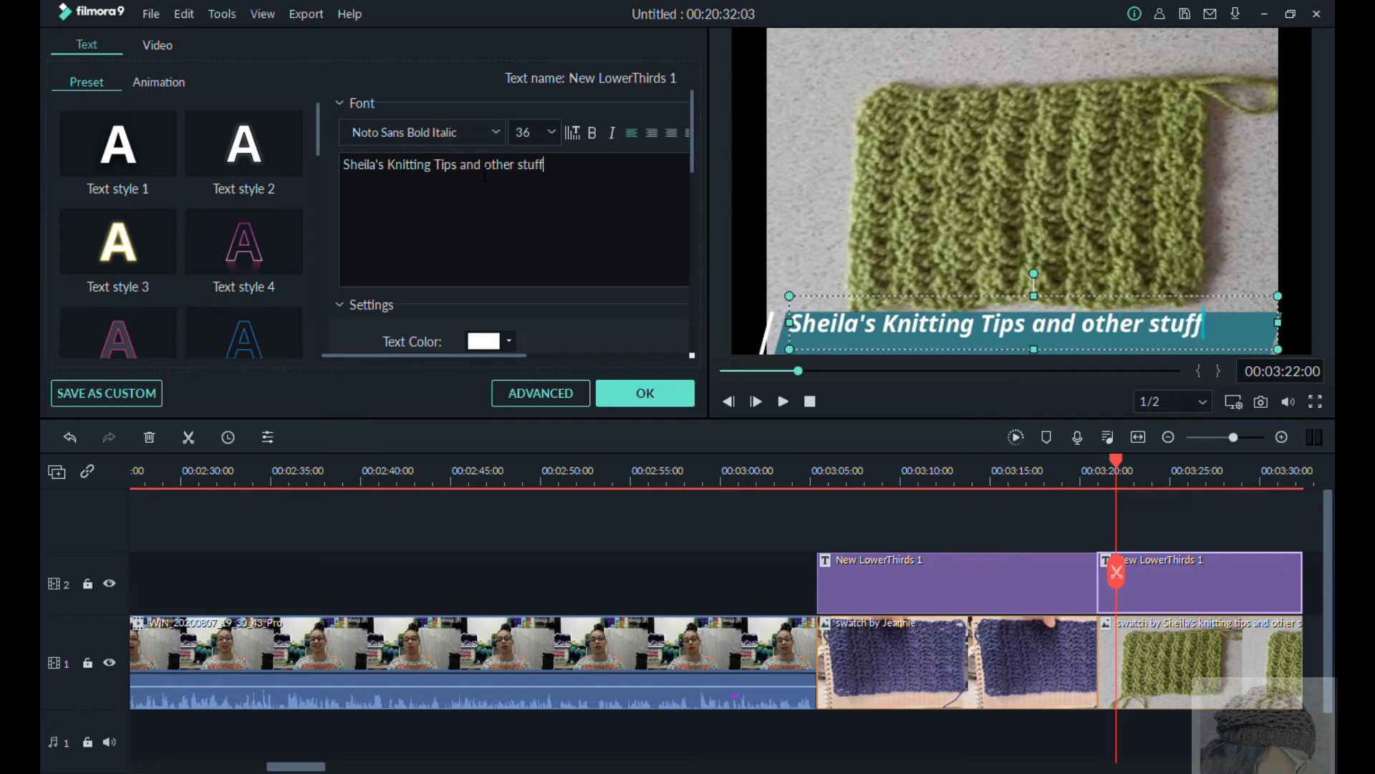
{"action": "left_click", "coordinate": [787, 344]}
{"action": "type", "text": "Swatch by:"}
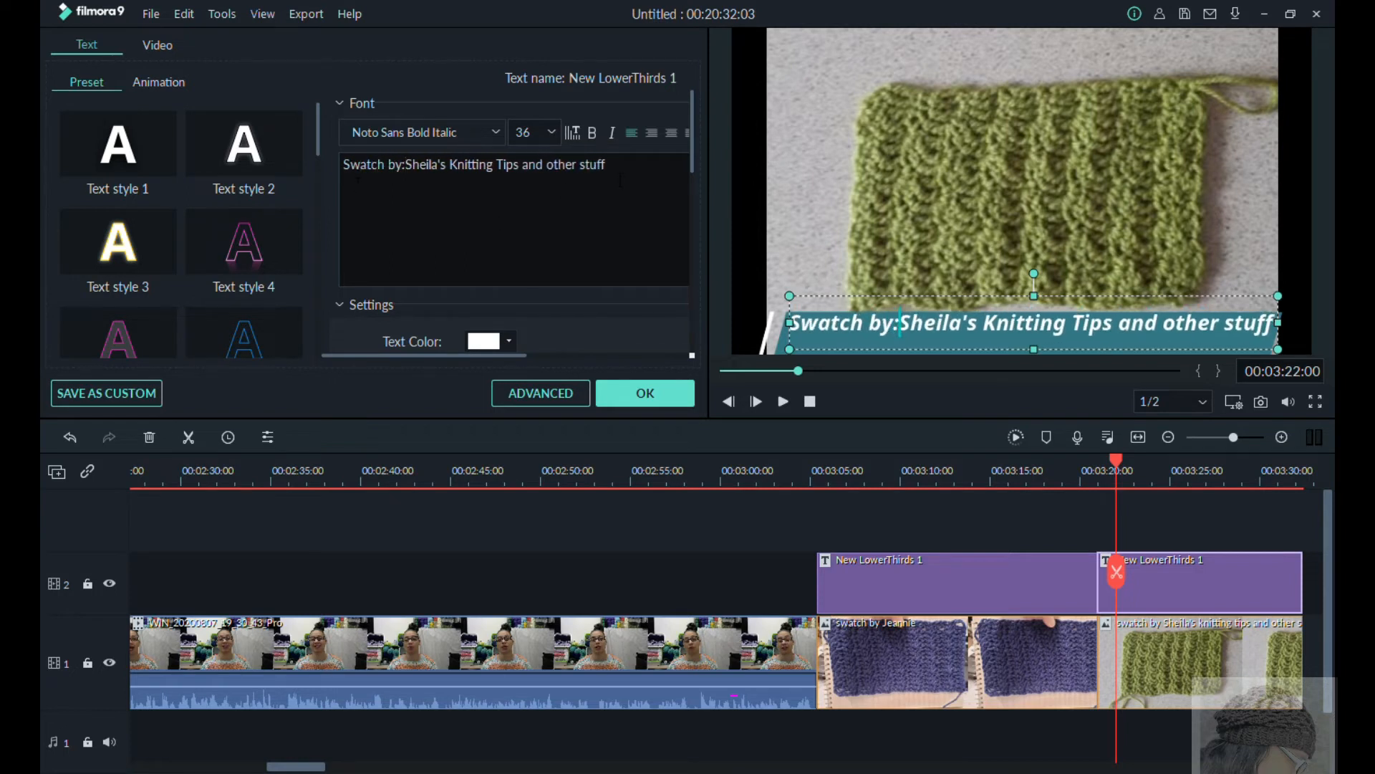
Step: Add the line "She said, " I tired your pattern as written and" to the caption, followed by "it was also leaning" on a third line
{"action": "left_click", "coordinate": [621, 180]}
{"action": "key", "text": "Return"}
{"action": "type", "text": "Se"}
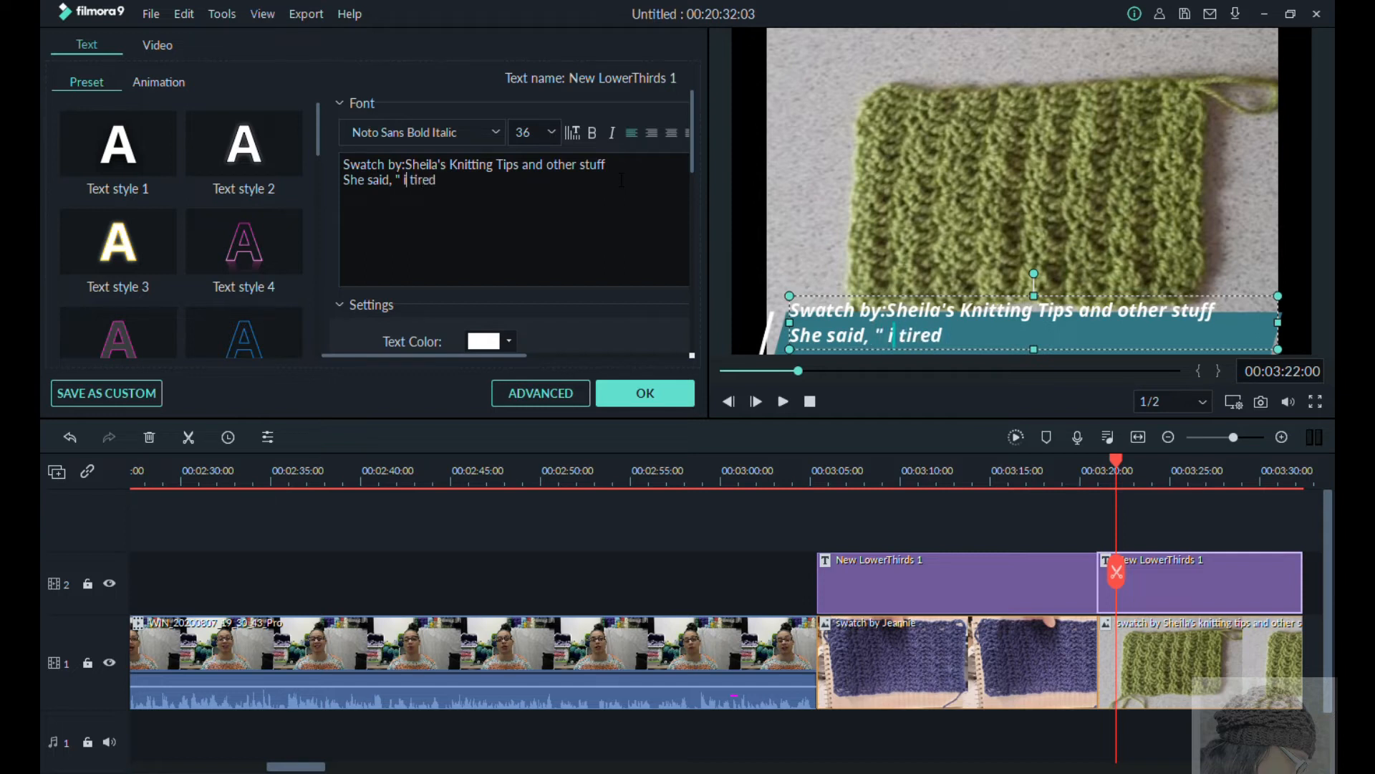
{"action": "type", "text": "your pattern as written an"}
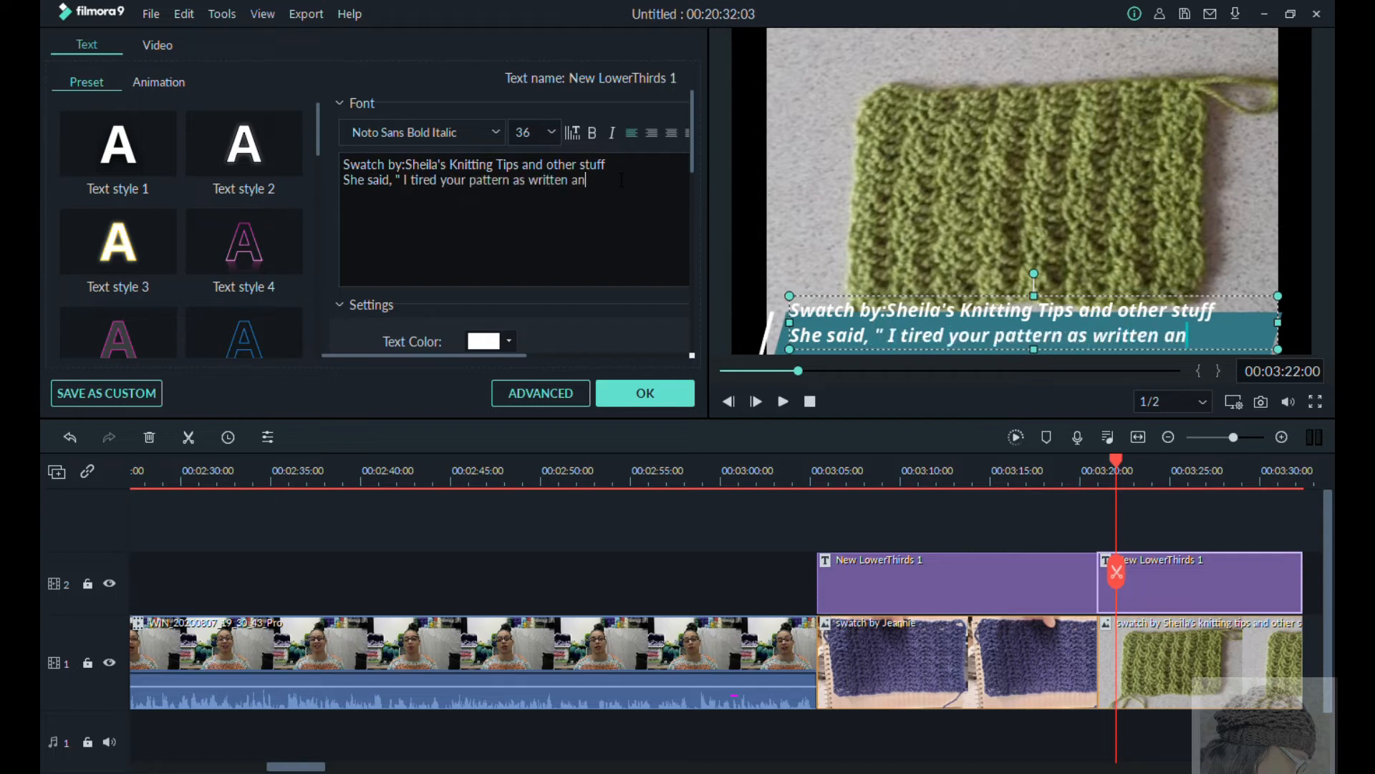
{"action": "type", "text": "lso leaning"}
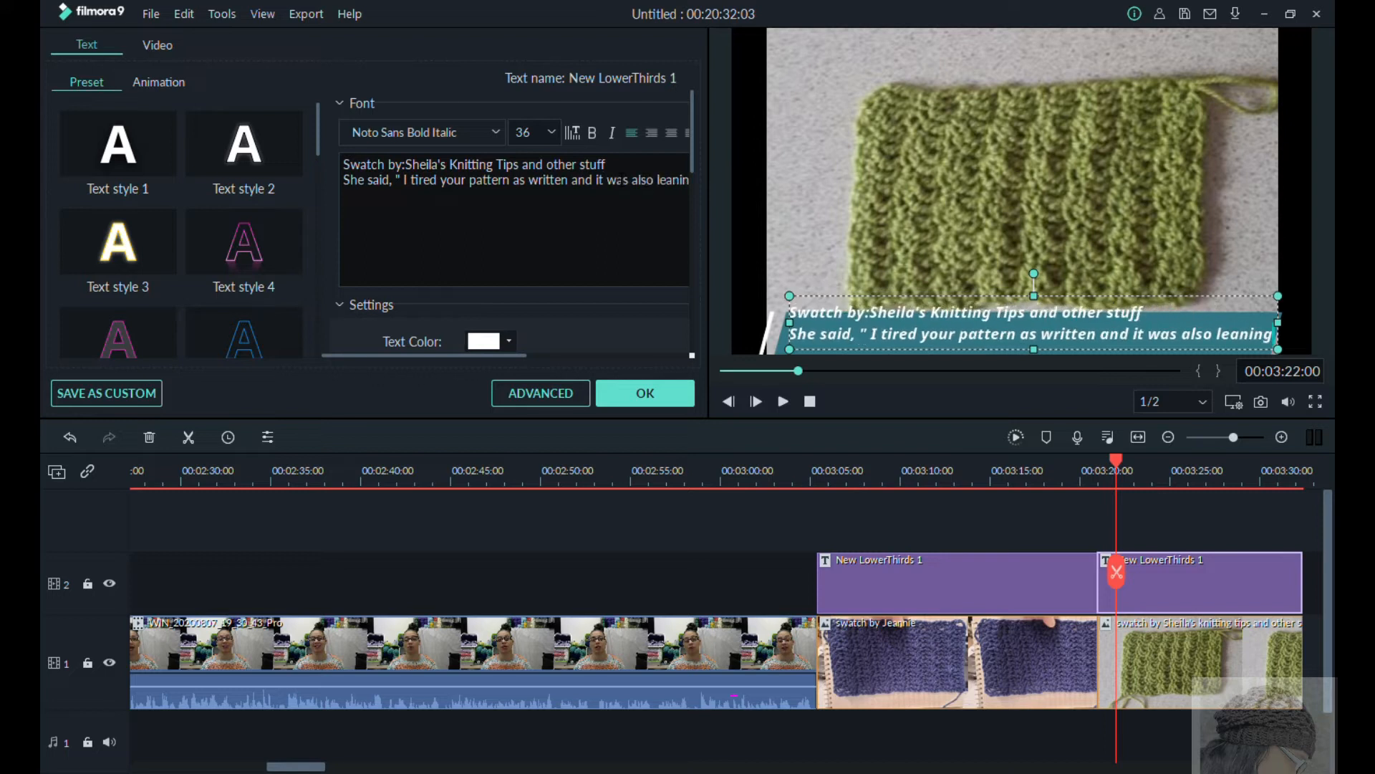
{"action": "left_click", "coordinate": [598, 180]}
{"action": "key", "text": "Return"}
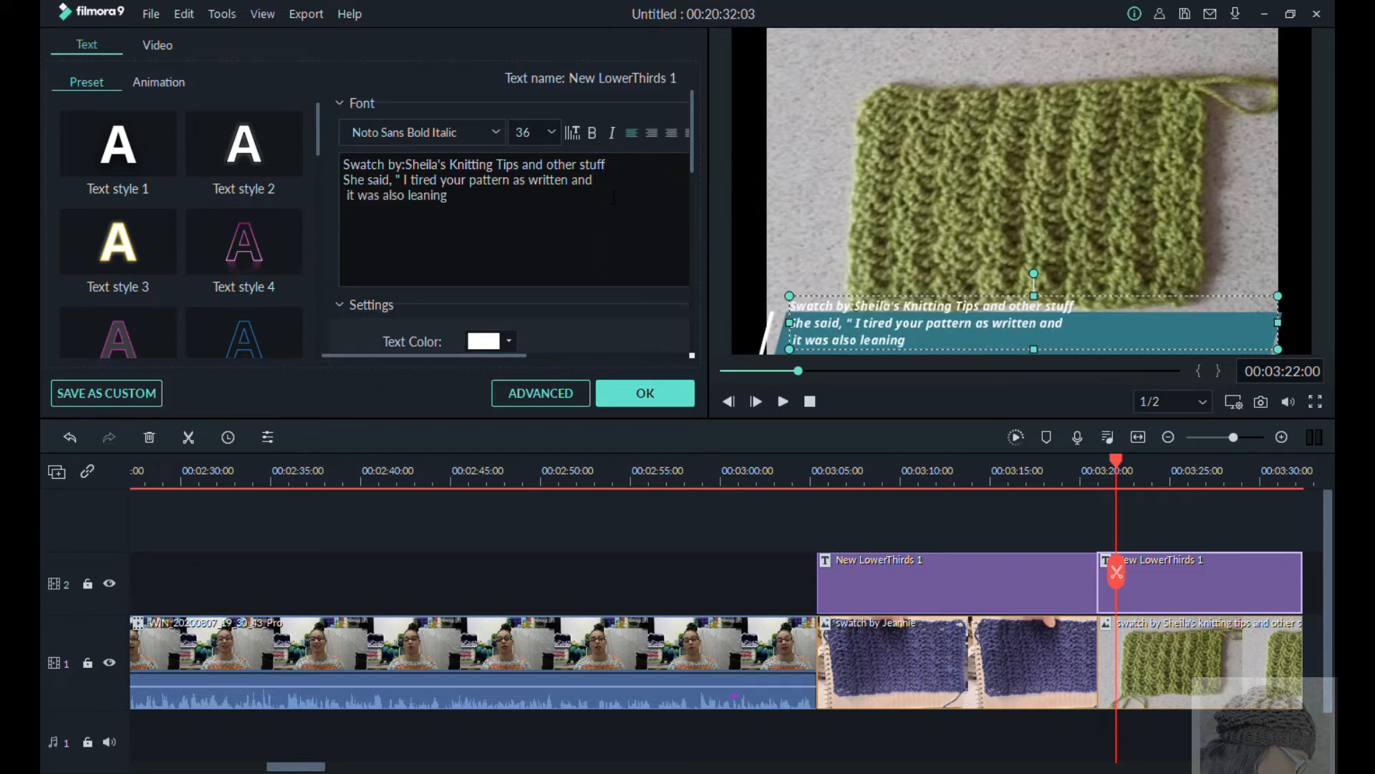
Step: Shift the green swatch photo up within the frame and fit the teal banner and caption text box along its lower edge
{"action": "left_click_drag", "start_coordinate": [1067, 215], "coordinate": [1056, 173]}
{"action": "left_click_drag", "start_coordinate": [1122, 342], "coordinate": [1111, 315]}
{"action": "left_click_drag", "start_coordinate": [1007, 342], "coordinate": [1008, 361]}
{"action": "double_click", "coordinate": [1032, 327]}
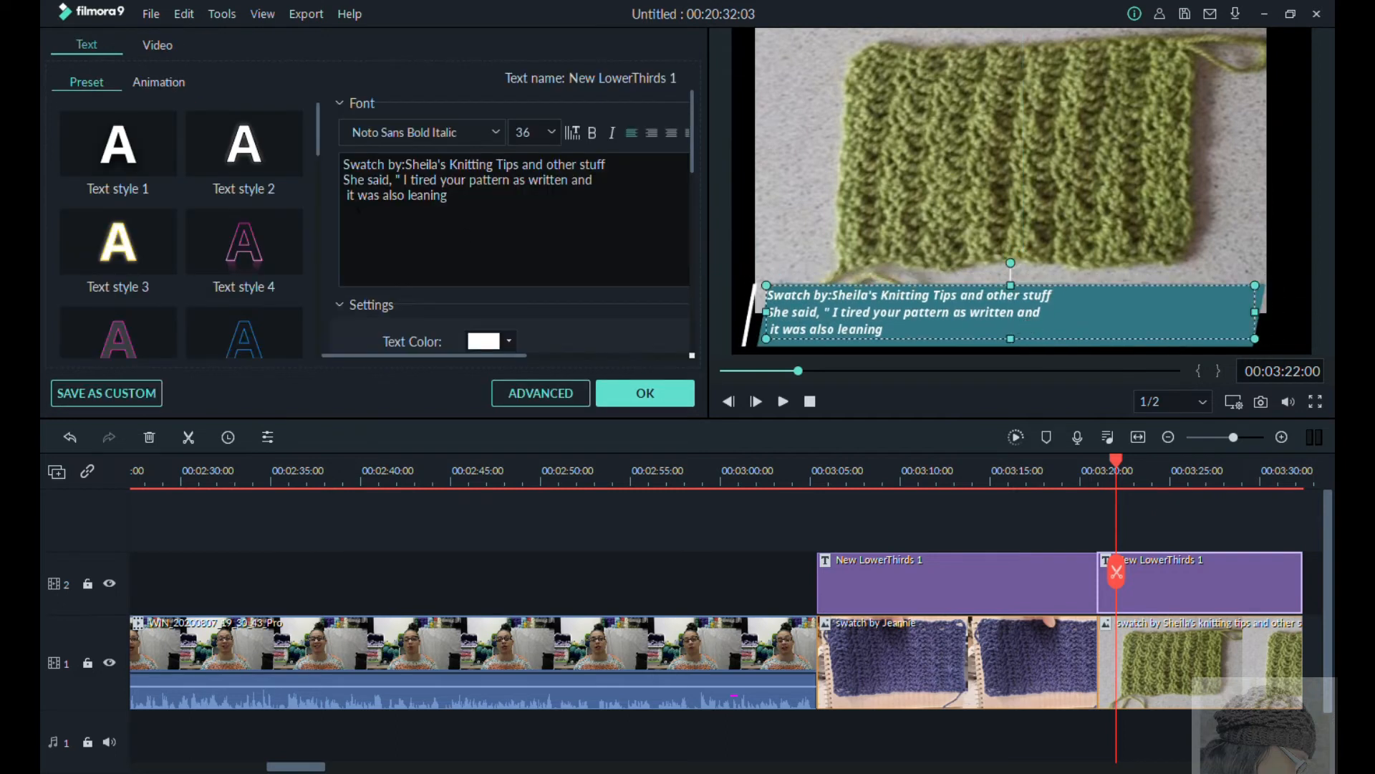
Step: Join "it was also leaning" back onto the caption's second line, end it with a period and closing quotation mark, and apply the title
{"action": "double_click", "coordinate": [350, 196]}
{"action": "key", "text": "BackSpace"}
{"action": "key", "text": "BackSpace"}
{"action": "key", "text": "BackSpace"}
{"action": "type", "text": "it was also leanin"}
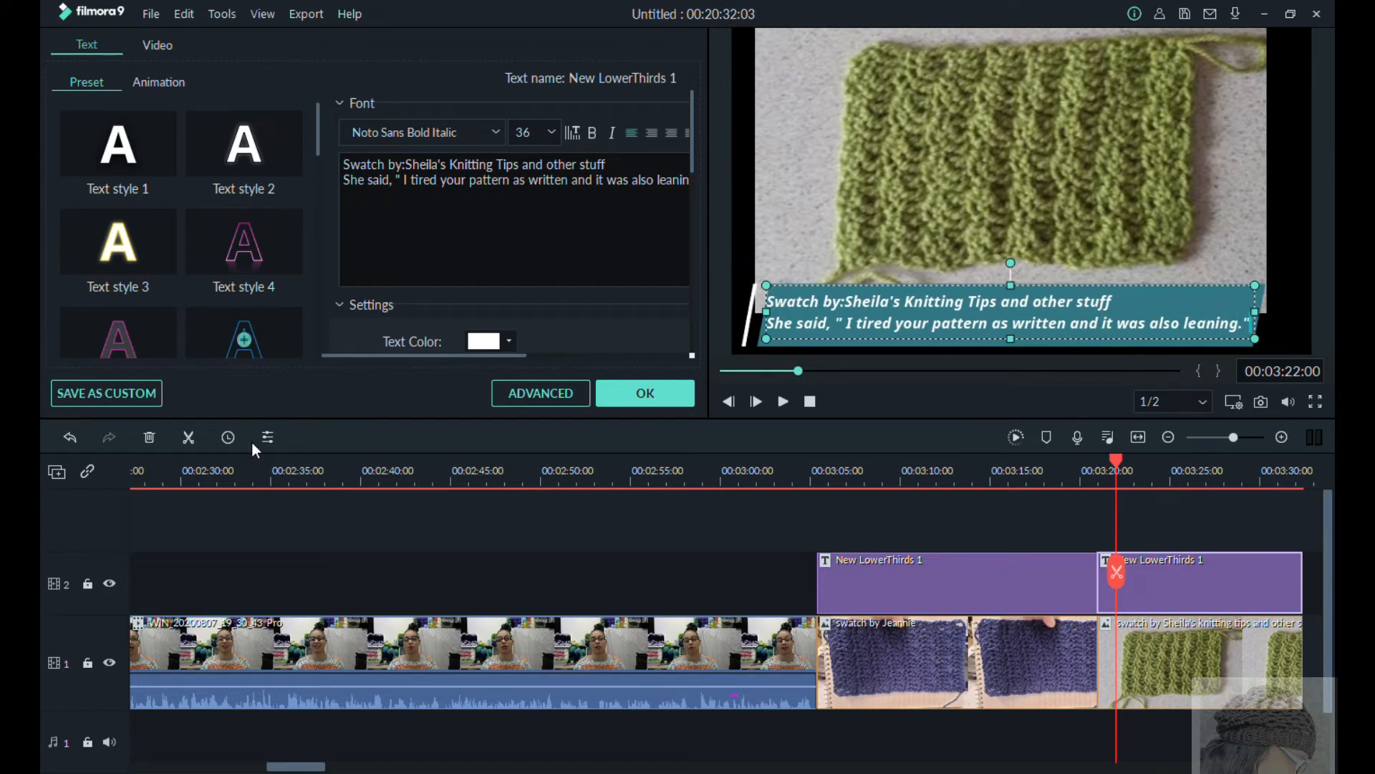
{"action": "left_click", "coordinate": [644, 393]}
Step: Place the maroon swatch photo after the green one on track 1 with a New LowerThirds 1 title above it, both ending at about 00:03:44
{"action": "left_click_drag", "start_coordinate": [1116, 460], "coordinate": [1261, 530]}
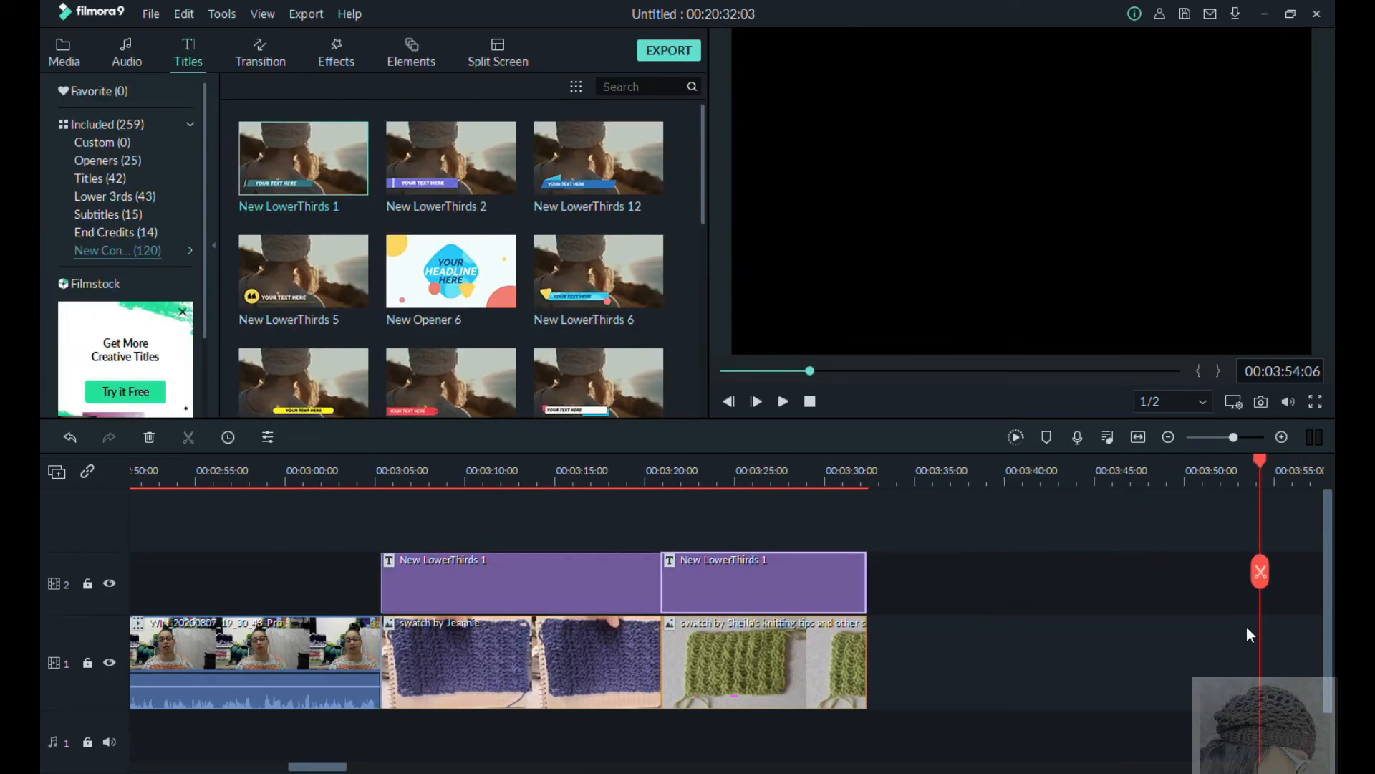
{"action": "left_click", "coordinate": [64, 54]}
{"action": "mouse_move", "coordinate": [452, 304]}
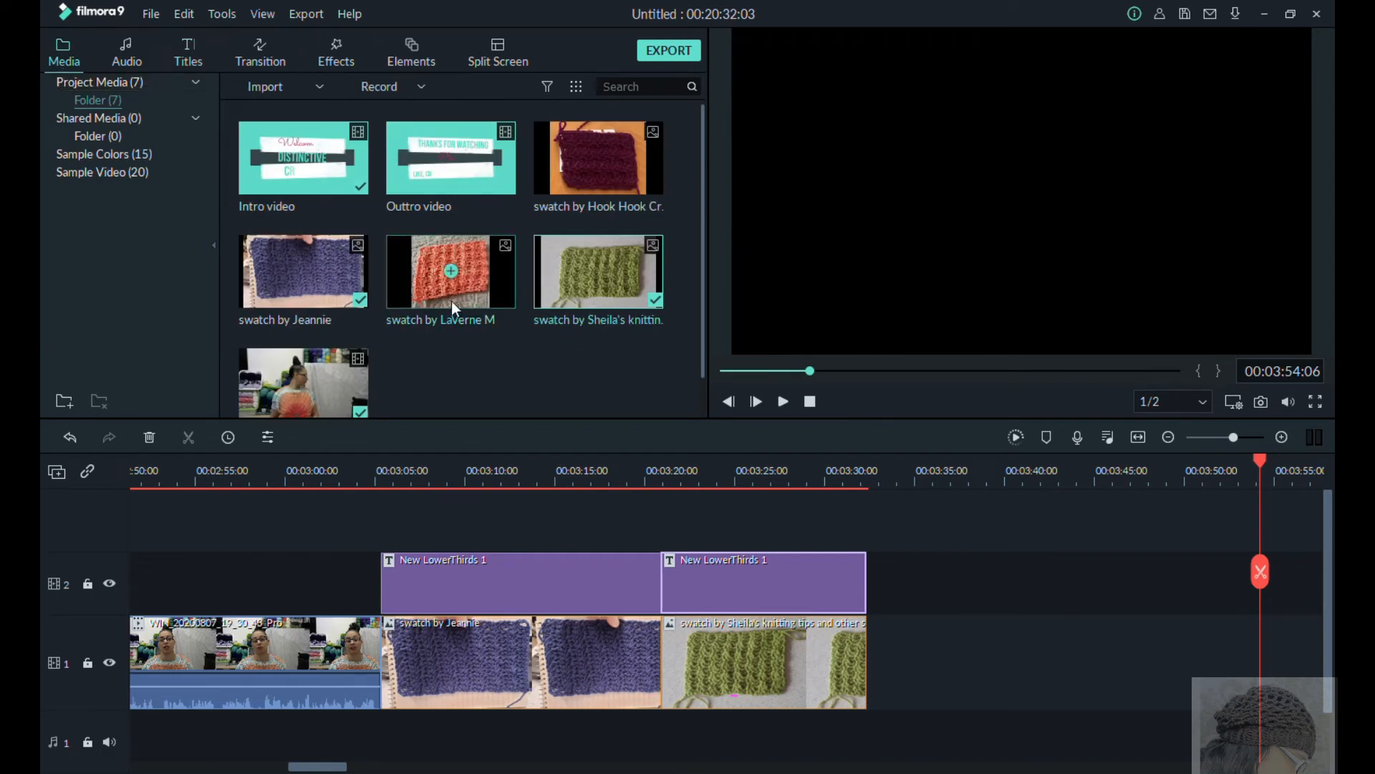
{"action": "left_click_drag", "start_coordinate": [599, 159], "coordinate": [1091, 675]}
{"action": "left_click", "coordinate": [188, 54]}
{"action": "left_click_drag", "start_coordinate": [310, 161], "coordinate": [1091, 590]}
Step: Open the maroon swatch's title, nudge the photo up, and stretch the teal banner with its placeholder text along the frame's lower edge
{"action": "double_click", "coordinate": [913, 584]}
{"action": "left_click_drag", "start_coordinate": [994, 260], "coordinate": [995, 240]}
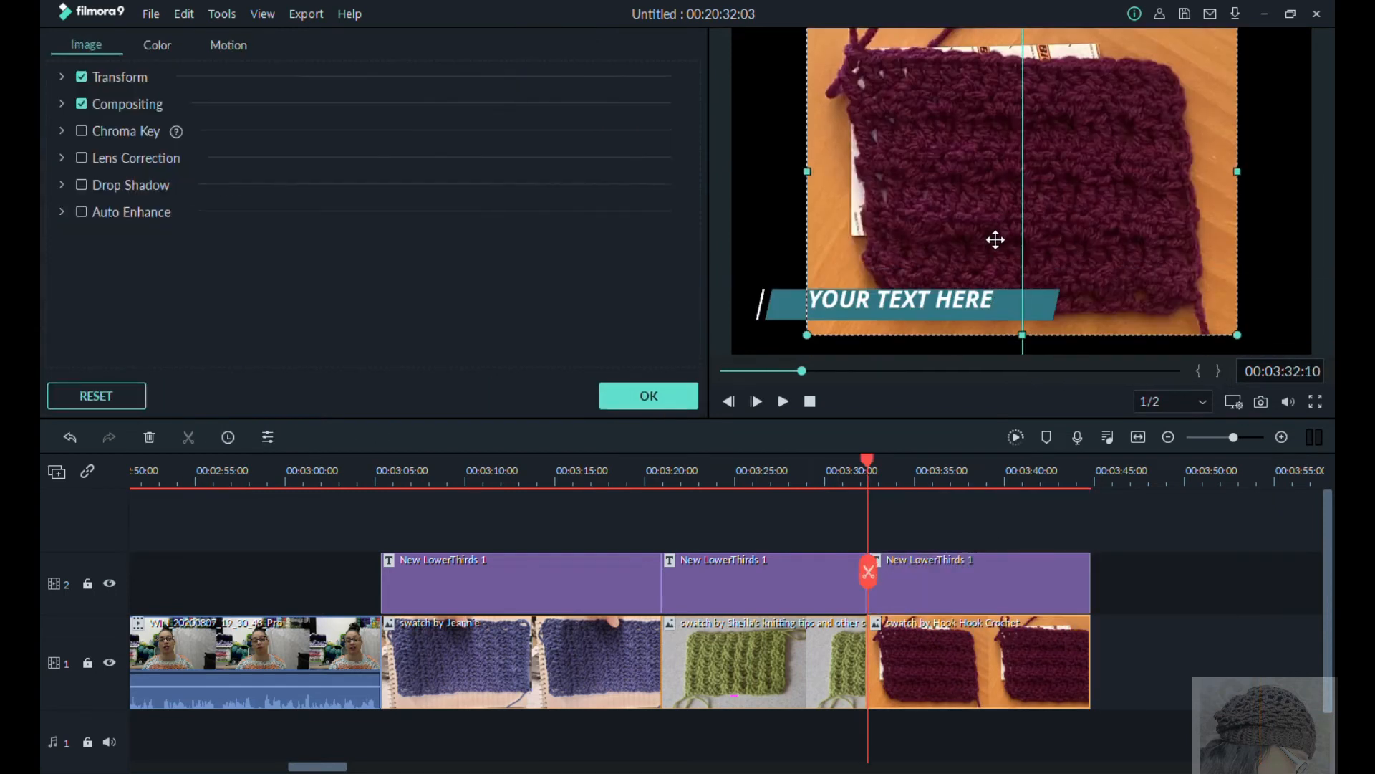
{"action": "left_click", "coordinate": [900, 315]}
{"action": "left_click_drag", "start_coordinate": [1068, 304], "coordinate": [1313, 305]}
{"action": "left_click_drag", "start_coordinate": [1118, 311], "coordinate": [1106, 346]}
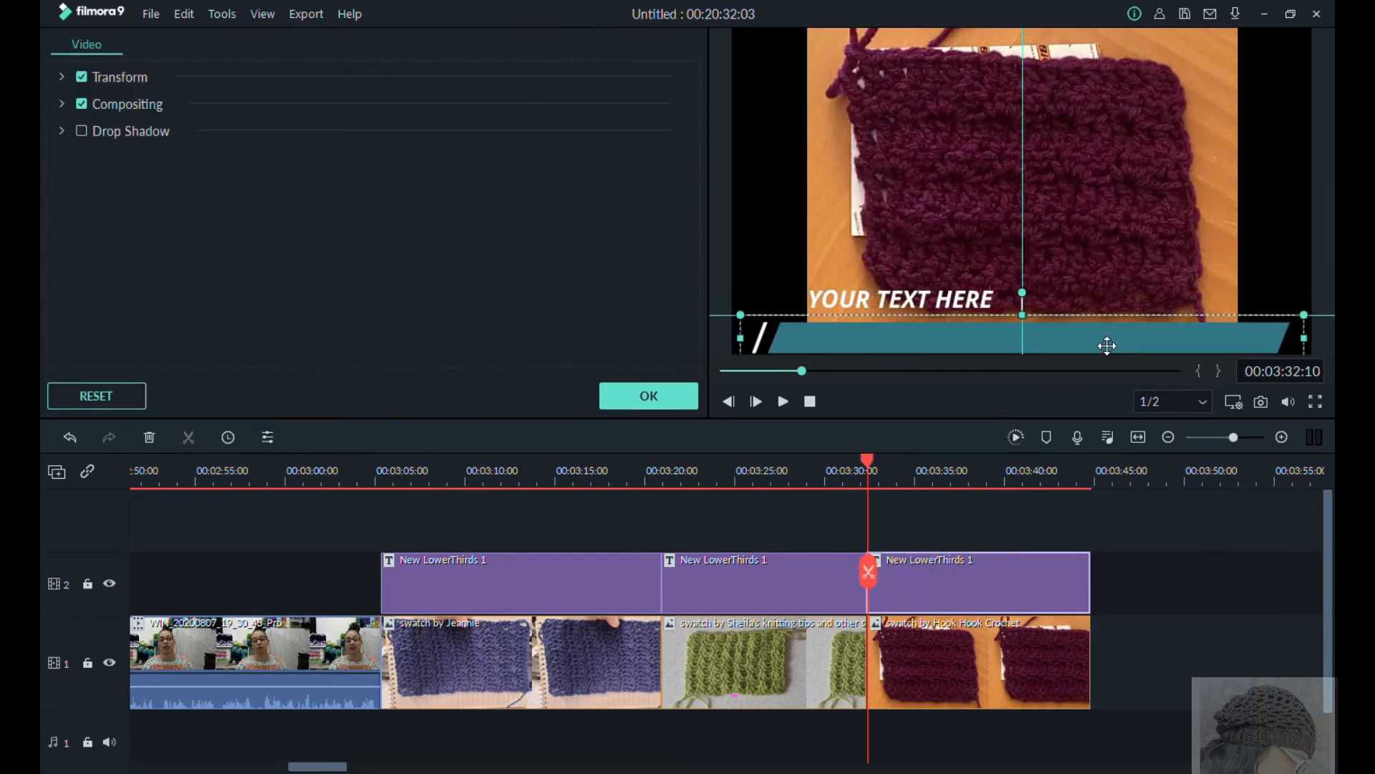
{"action": "double_click", "coordinate": [922, 341]}
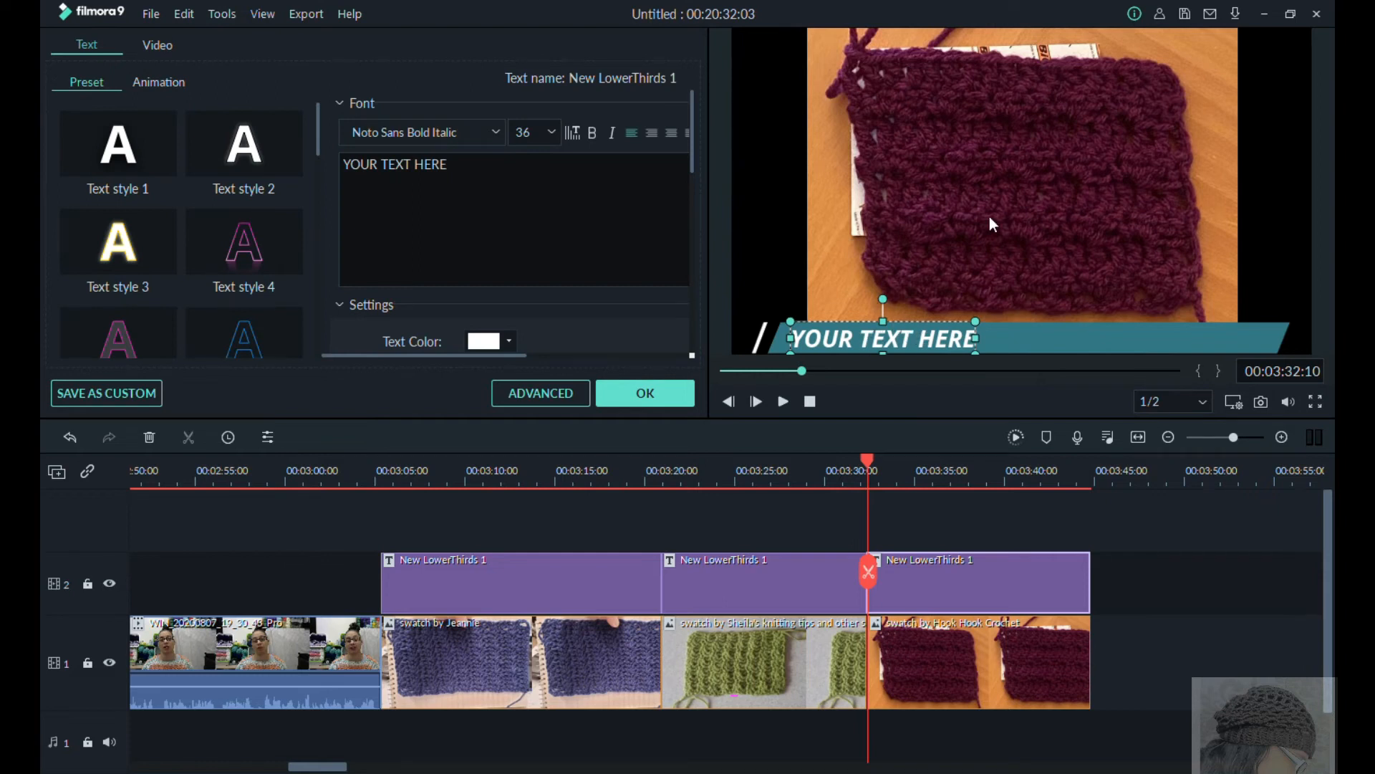
Step: Move the maroon photo to the right side of the frame and reshape the banner and text box into a tall panel beside it
{"action": "left_click_drag", "start_coordinate": [990, 223], "coordinate": [1075, 224]}
{"action": "left_click_drag", "start_coordinate": [1249, 333], "coordinate": [878, 133]}
{"action": "left_click_drag", "start_coordinate": [977, 113], "coordinate": [905, 113]}
{"action": "left_click_drag", "start_coordinate": [830, 123], "coordinate": [832, 351]}
{"action": "left_click_drag", "start_coordinate": [916, 351], "coordinate": [856, 213]}
Step: Replace the maroon swatch's placeholder text with "Swatch by:" and the maker's first name, followed by "Hook Hook Crochet" on a second line
{"action": "left_click", "coordinate": [547, 199]}
{"action": "key", "text": "BackSpace"}
{"action": "key", "text": "BackSpace"}
{"action": "key", "text": "BackSpace"}
{"action": "key", "text": "BackSpace"}
{"action": "key", "text": "BackSpace"}
{"action": "key", "text": "BackSpace"}
{"action": "key", "text": "BackSpace"}
{"action": "key", "text": "BackSpace"}
{"action": "key", "text": "BackSpace"}
{"action": "key", "text": "BackSpace"}
{"action": "key", "text": "BackSpace"}
{"action": "key", "text": "BackSpace"}
{"action": "key", "text": "BackSpace"}
{"action": "key", "text": "BackSpace"}
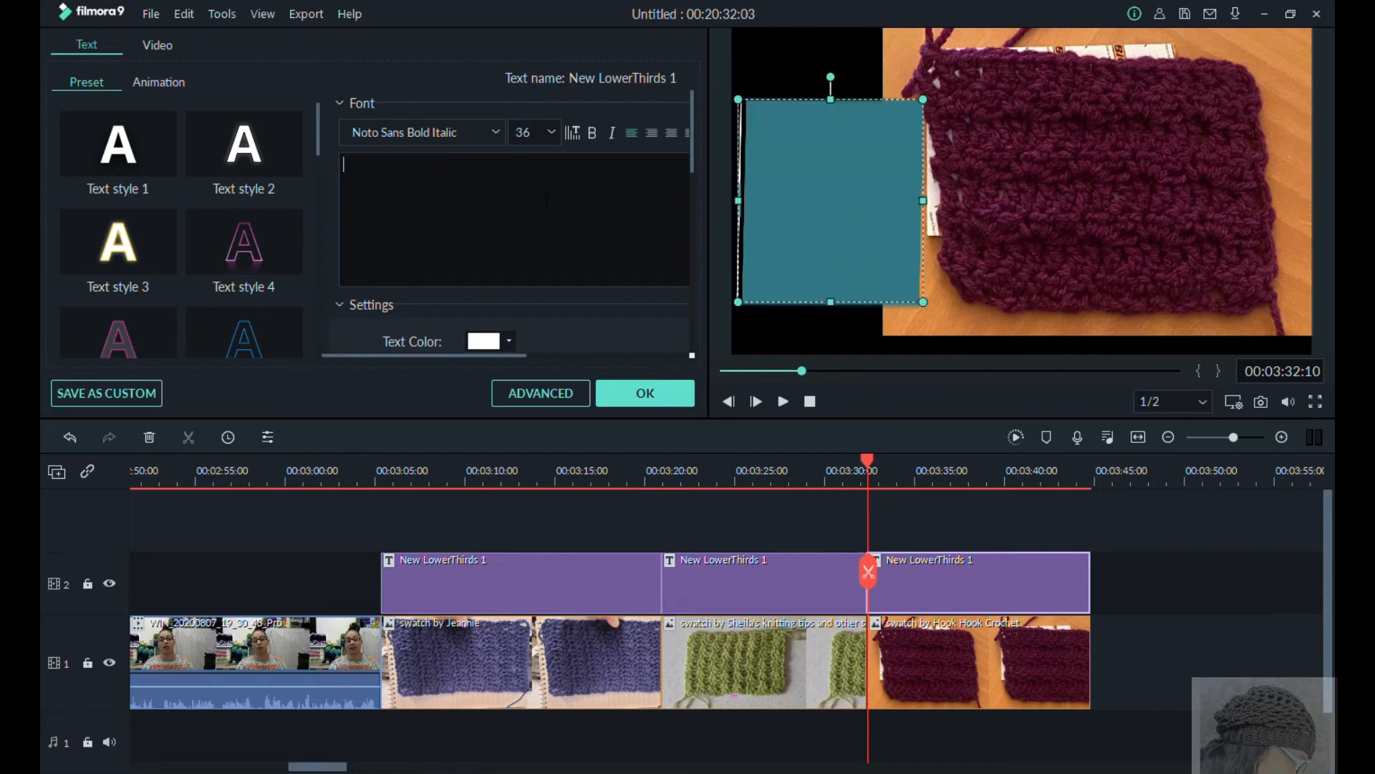
{"action": "type", "text": "Swatch by: Sandy"}
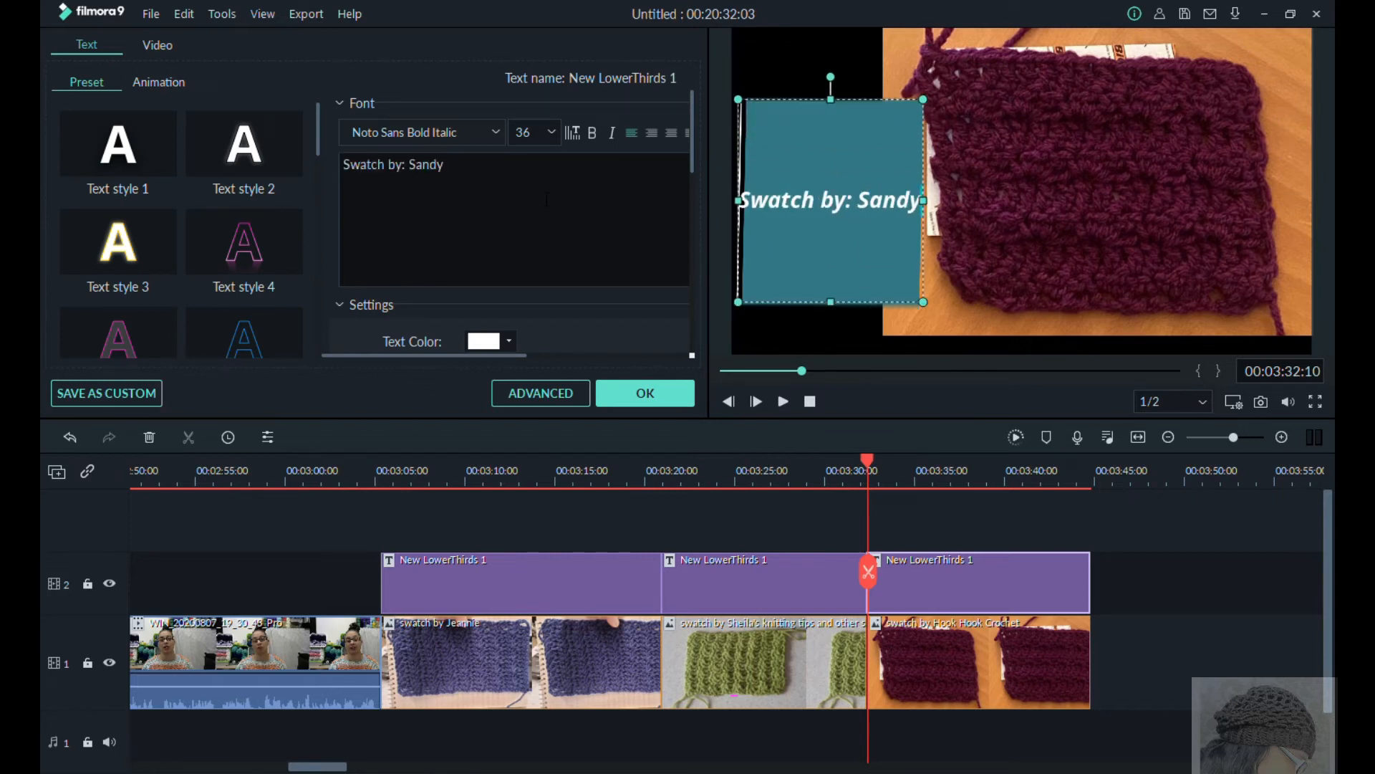
{"action": "key", "text": "Return"}
{"action": "type", "text": "Hook Hook Crochet"}
{"action": "key", "text": "Return"}
Step: Add the quote "She said," This is a stitch that needs a little blocking." over three lines below "Hook Hook Crochet"
{"action": "type", "text": "S"}
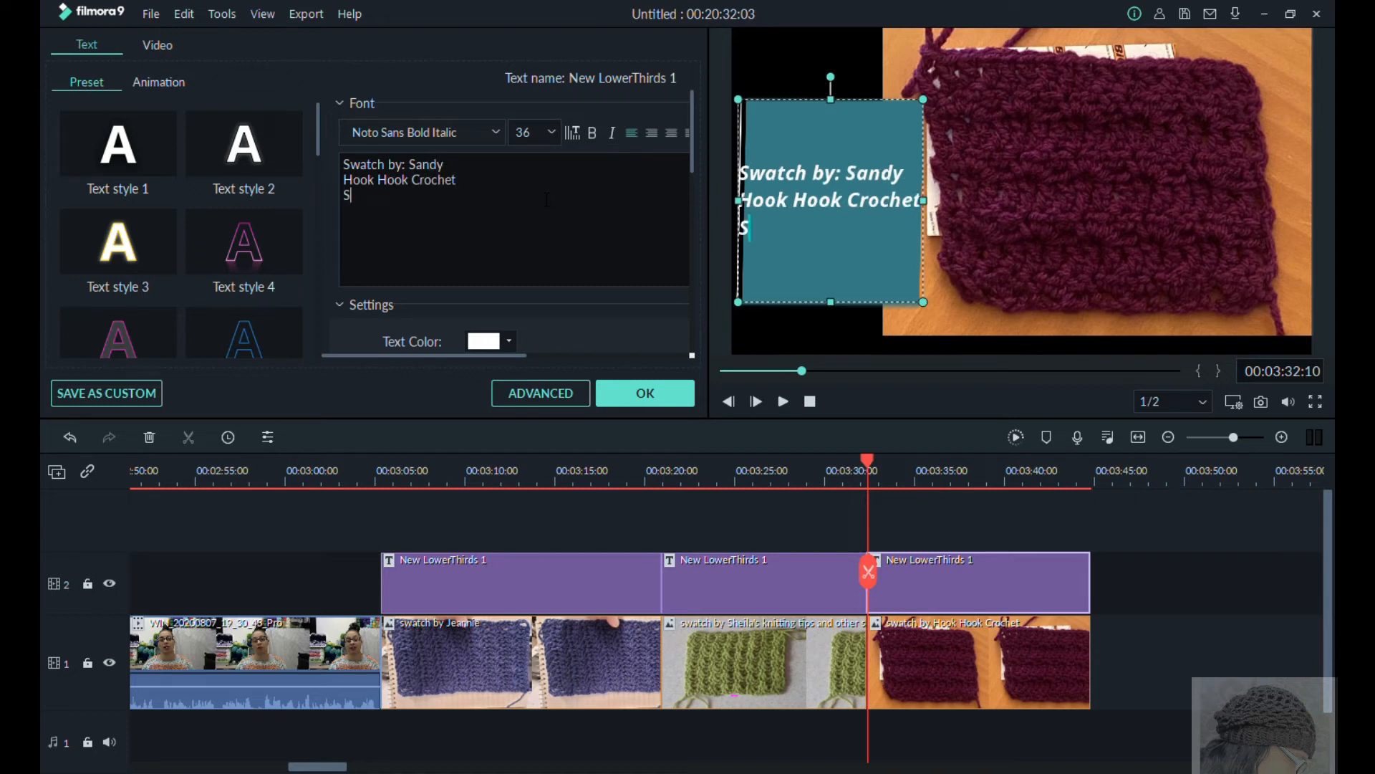
{"action": "type", "text": "he said,\" This is "}
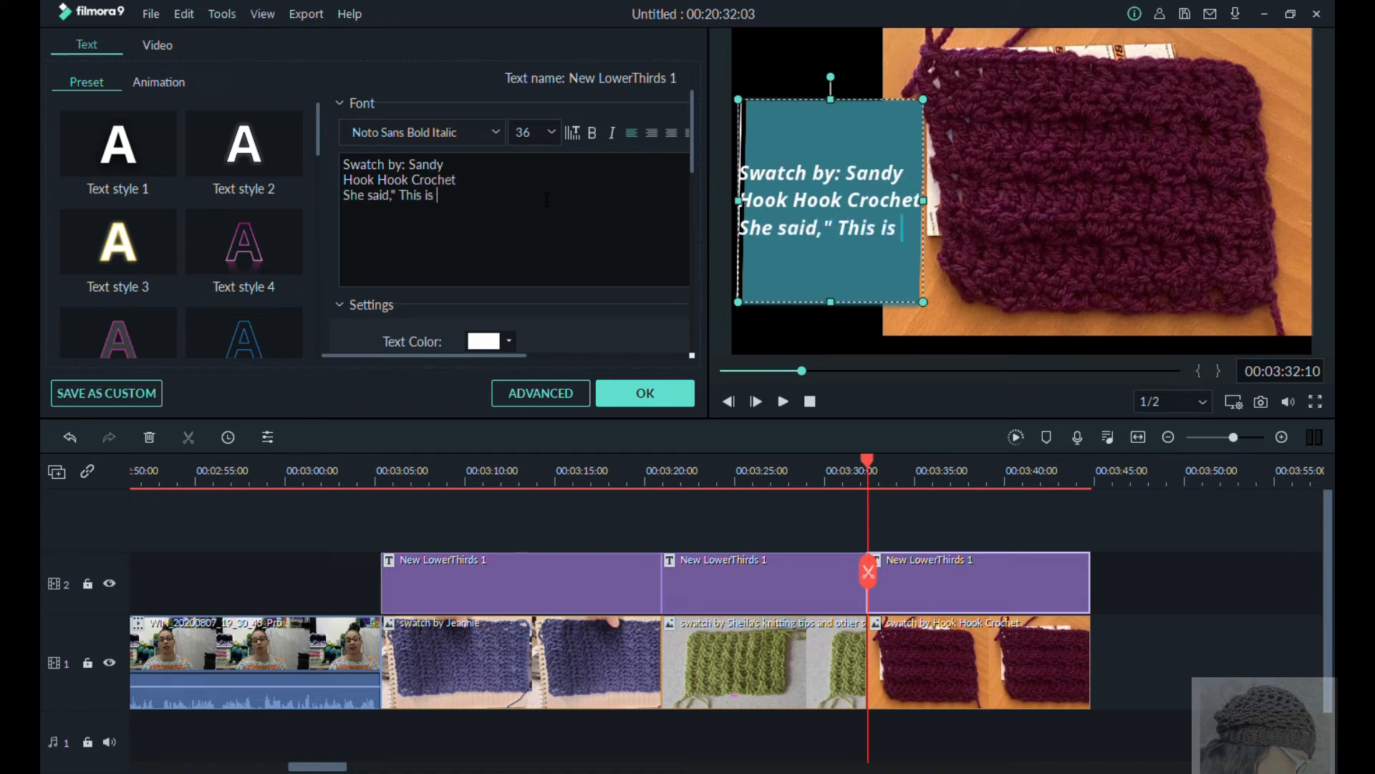
{"action": "type", "text": "a"}
{"action": "key", "text": "Return"}
{"action": "type", "text": "stitch that needs a little"}
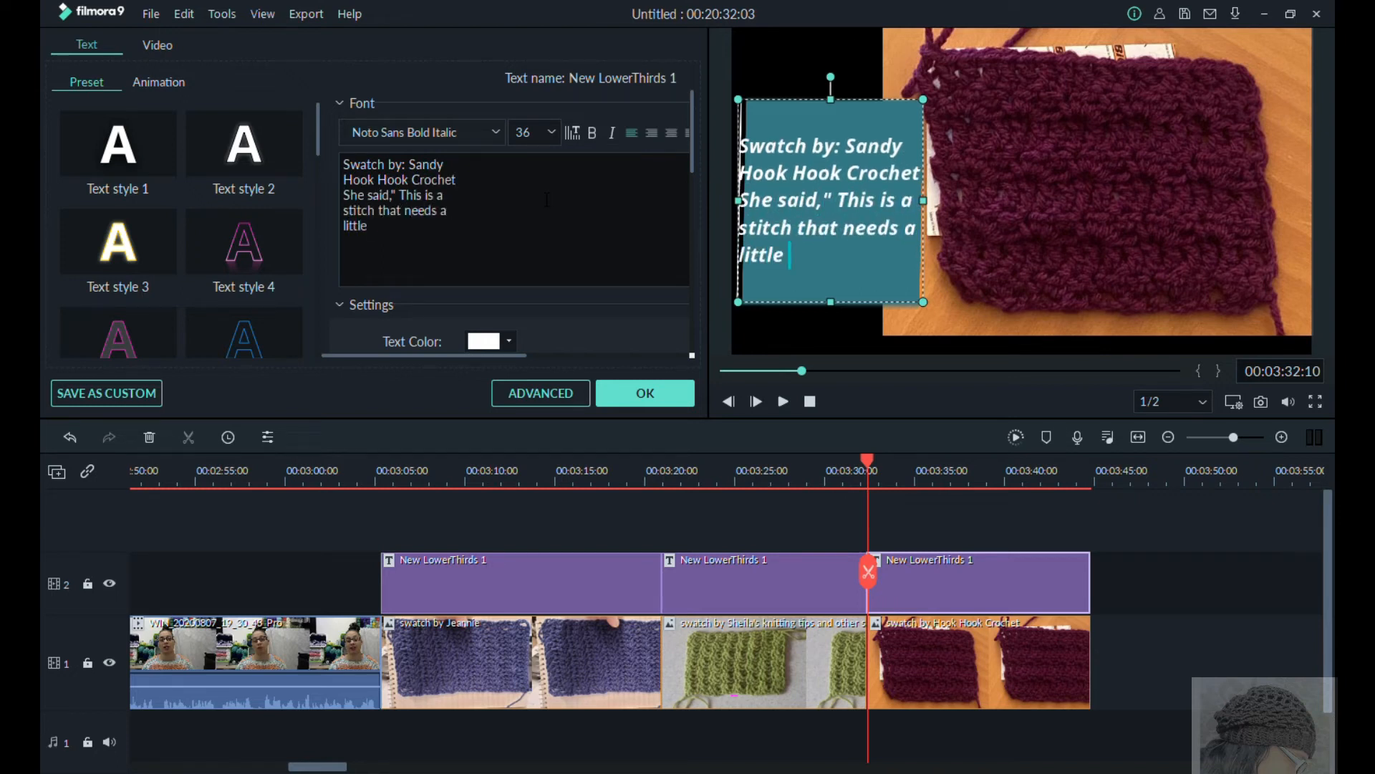
Step: Adjust the maroon swatch's caption text and teal panel so they sit lower beside the photo, and apply the title
{"action": "left_click_drag", "start_coordinate": [840, 230], "coordinate": [846, 201]}
{"action": "left_click", "coordinate": [924, 308]}
{"action": "left_click_drag", "start_coordinate": [927, 311], "coordinate": [931, 311]}
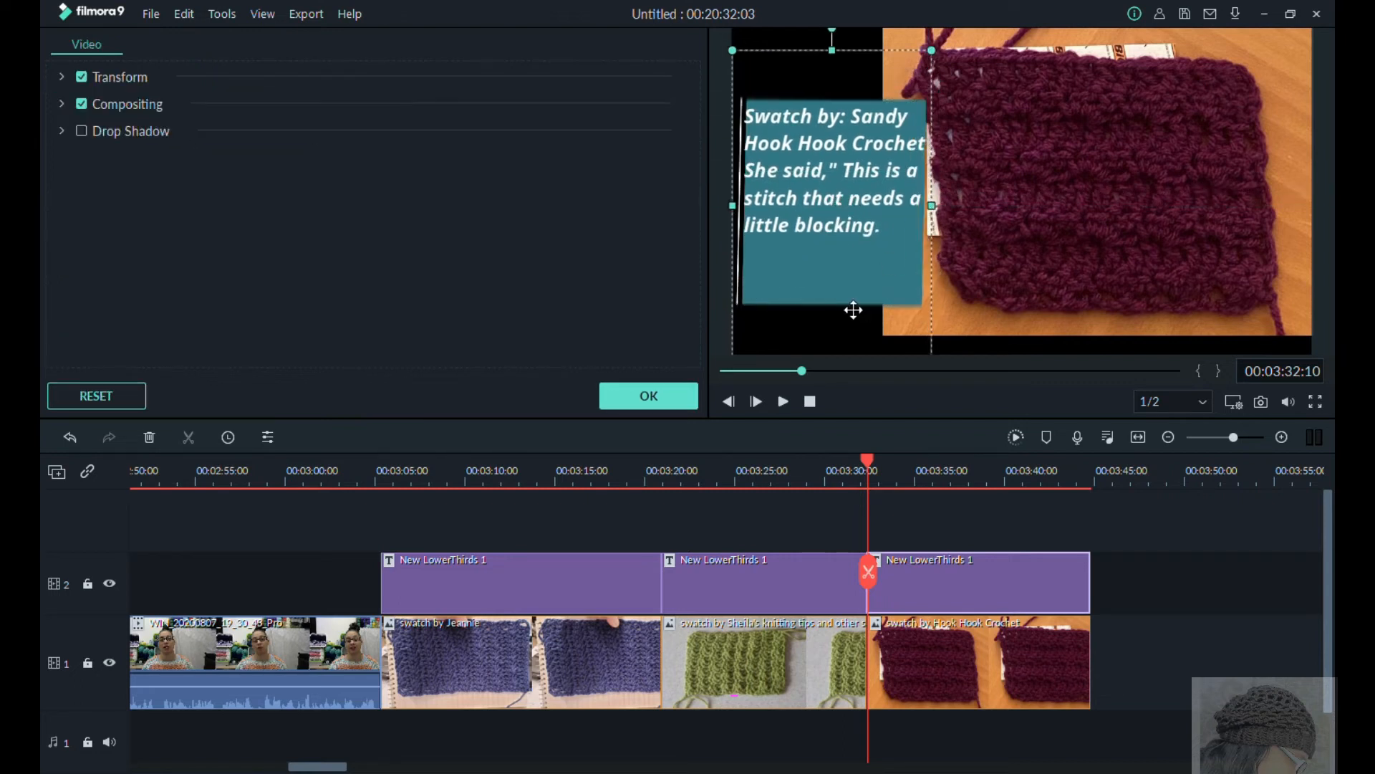
{"action": "left_click_drag", "start_coordinate": [858, 284], "coordinate": [857, 304]}
{"action": "left_click_drag", "start_coordinate": [828, 217], "coordinate": [828, 255]}
{"action": "left_click", "coordinate": [974, 329]}
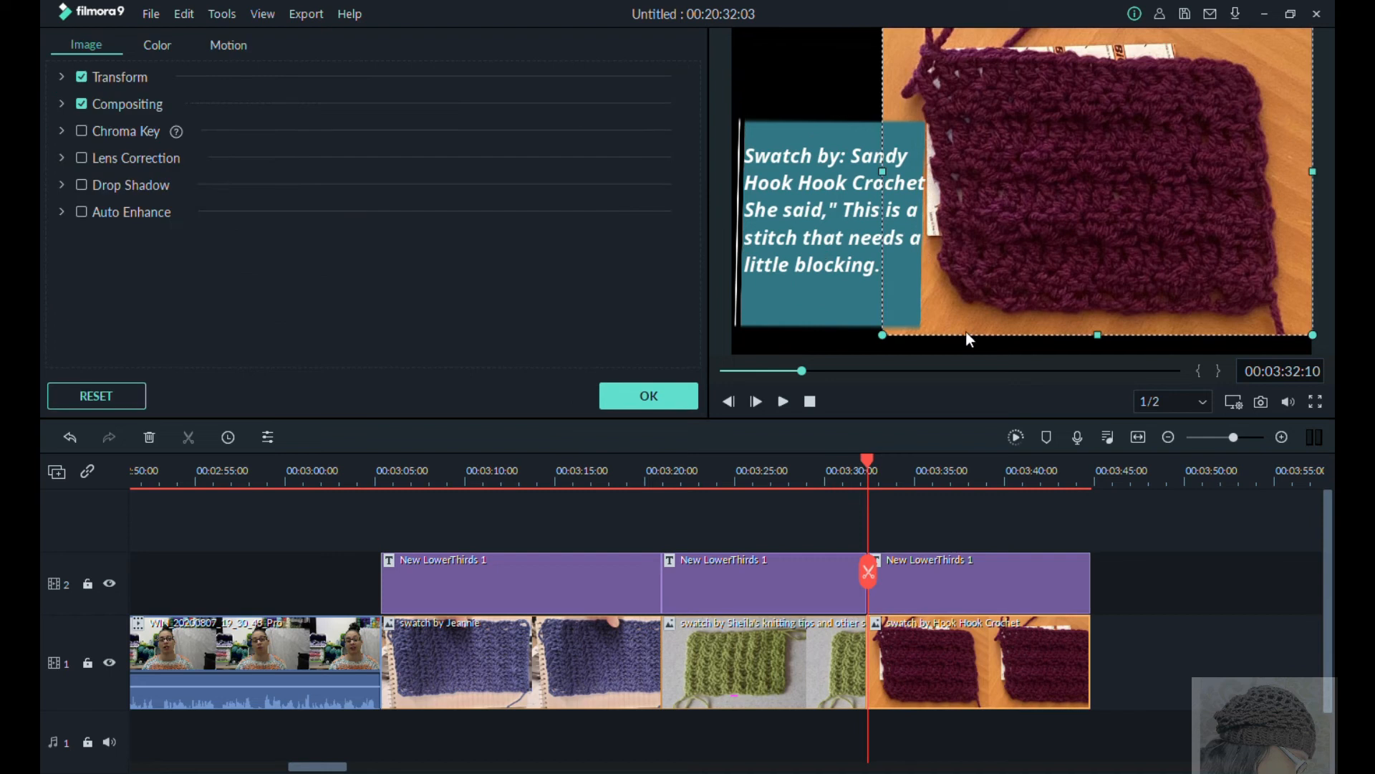
{"action": "left_click", "coordinate": [649, 395]}
Step: Place the coral swatch photo after the maroon one on track 1 with a New LowerThirds 1 title above it, both ending at about 00:03:57
{"action": "left_click_drag", "start_coordinate": [451, 272], "coordinate": [1124, 662]}
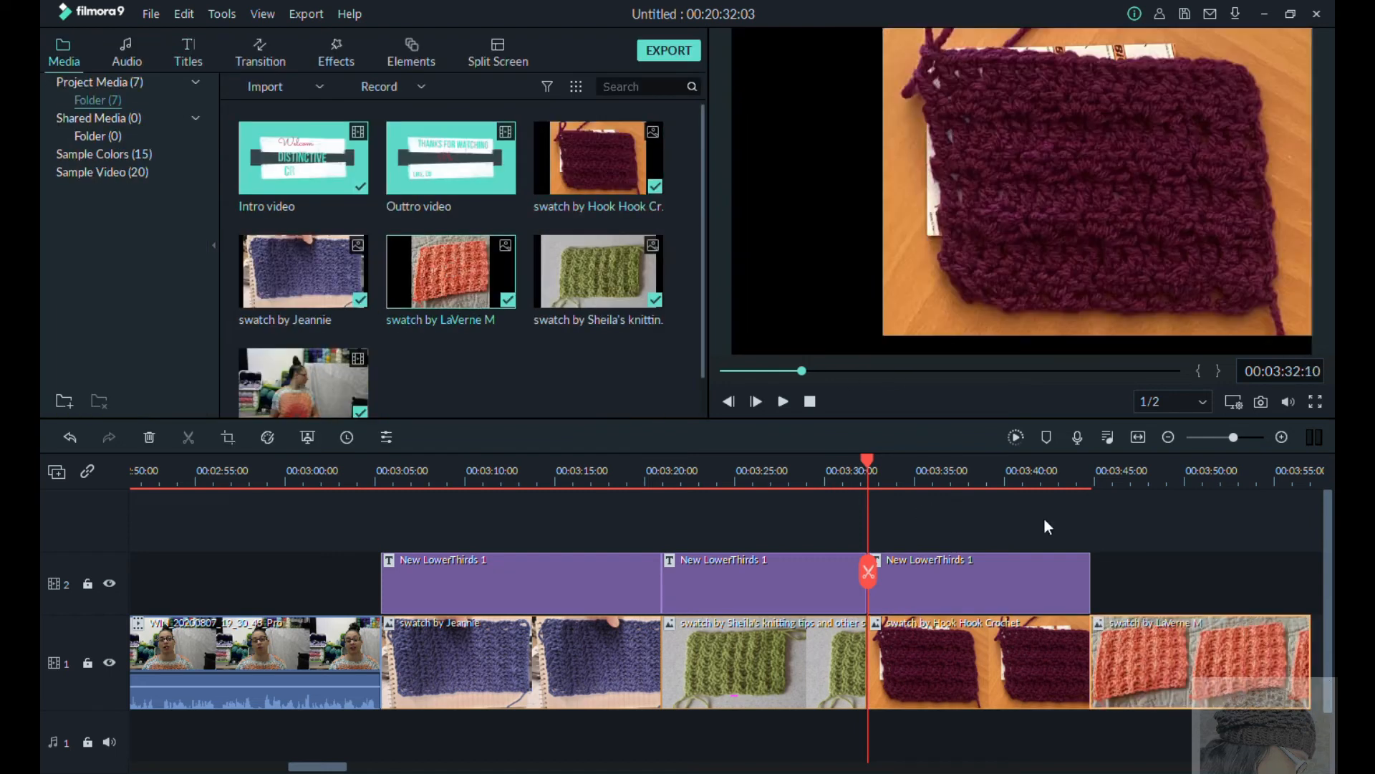
{"action": "left_click", "coordinate": [189, 52]}
{"action": "left_click_drag", "start_coordinate": [272, 153], "coordinate": [1311, 590]}
Step: Open the coral swatch's title, move the photo to the frame's right side, and reshape the banner and text box into a tall panel beside it
{"action": "double_click", "coordinate": [1210, 589]}
{"action": "left_click", "coordinate": [1197, 299]}
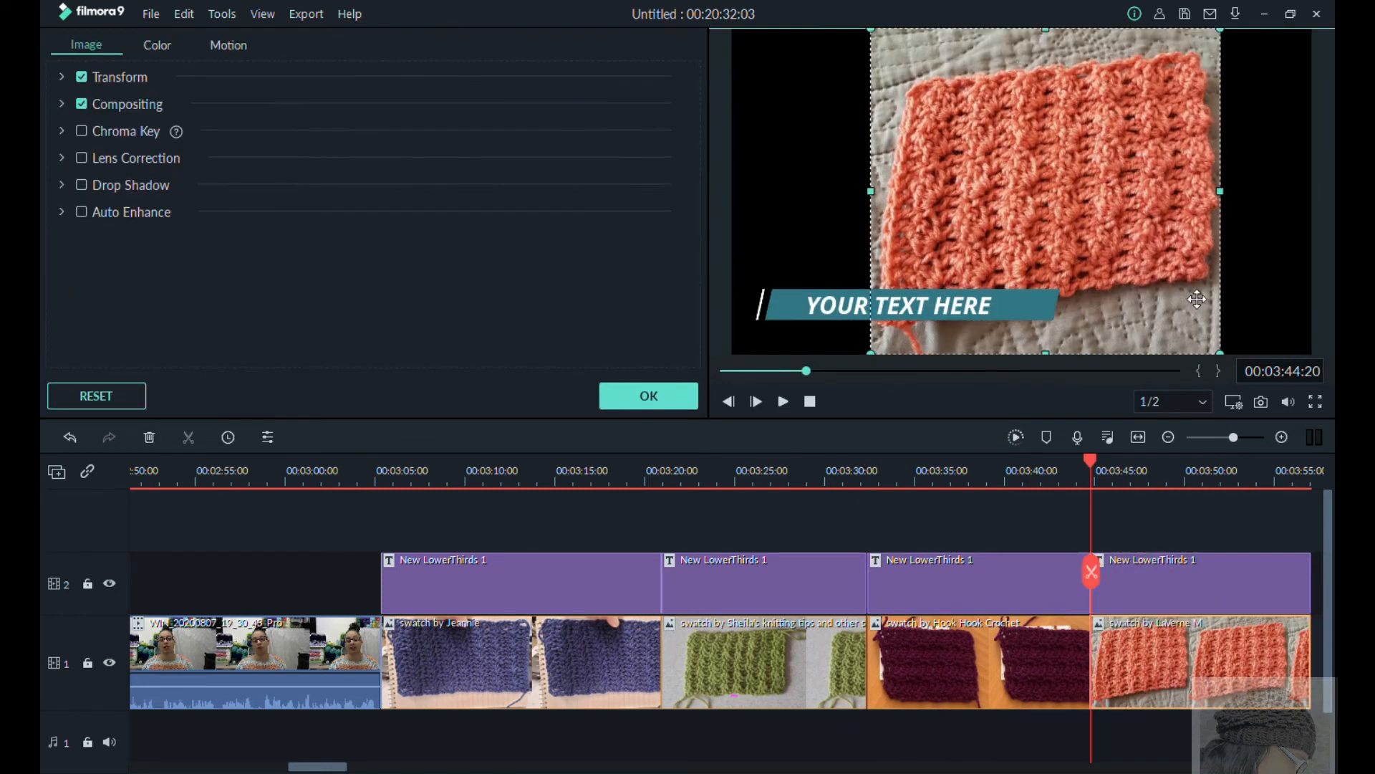
{"action": "left_click_drag", "start_coordinate": [1197, 298], "coordinate": [1290, 299]}
{"action": "left_click_drag", "start_coordinate": [1025, 310], "coordinate": [986, 61]}
{"action": "left_click_drag", "start_coordinate": [859, 86], "coordinate": [851, 285]}
{"action": "left_click_drag", "start_coordinate": [987, 156], "coordinate": [971, 156]}
{"action": "left_click_drag", "start_coordinate": [854, 275], "coordinate": [832, 409]}
{"action": "left_click_drag", "start_coordinate": [893, 307], "coordinate": [861, 331]}
Step: Replace the coral swatch's placeholder text with "Swatch by:" and put the maker's name on a second line
{"action": "left_click", "coordinate": [510, 184]}
{"action": "key", "text": "BackSpace"}
{"action": "key", "text": "BackSpace"}
{"action": "key", "text": "BackSpace"}
{"action": "key", "text": "BackSpace"}
{"action": "key", "text": "BackSpace"}
{"action": "key", "text": "BackSpace"}
{"action": "key", "text": "BackSpace"}
{"action": "key", "text": "BackSpace"}
{"action": "key", "text": "BackSpace"}
{"action": "key", "text": "BackSpace"}
{"action": "key", "text": "BackSpace"}
{"action": "key", "text": "BackSpace"}
{"action": "key", "text": "BackSpace"}
{"action": "key", "text": "BackSpace"}
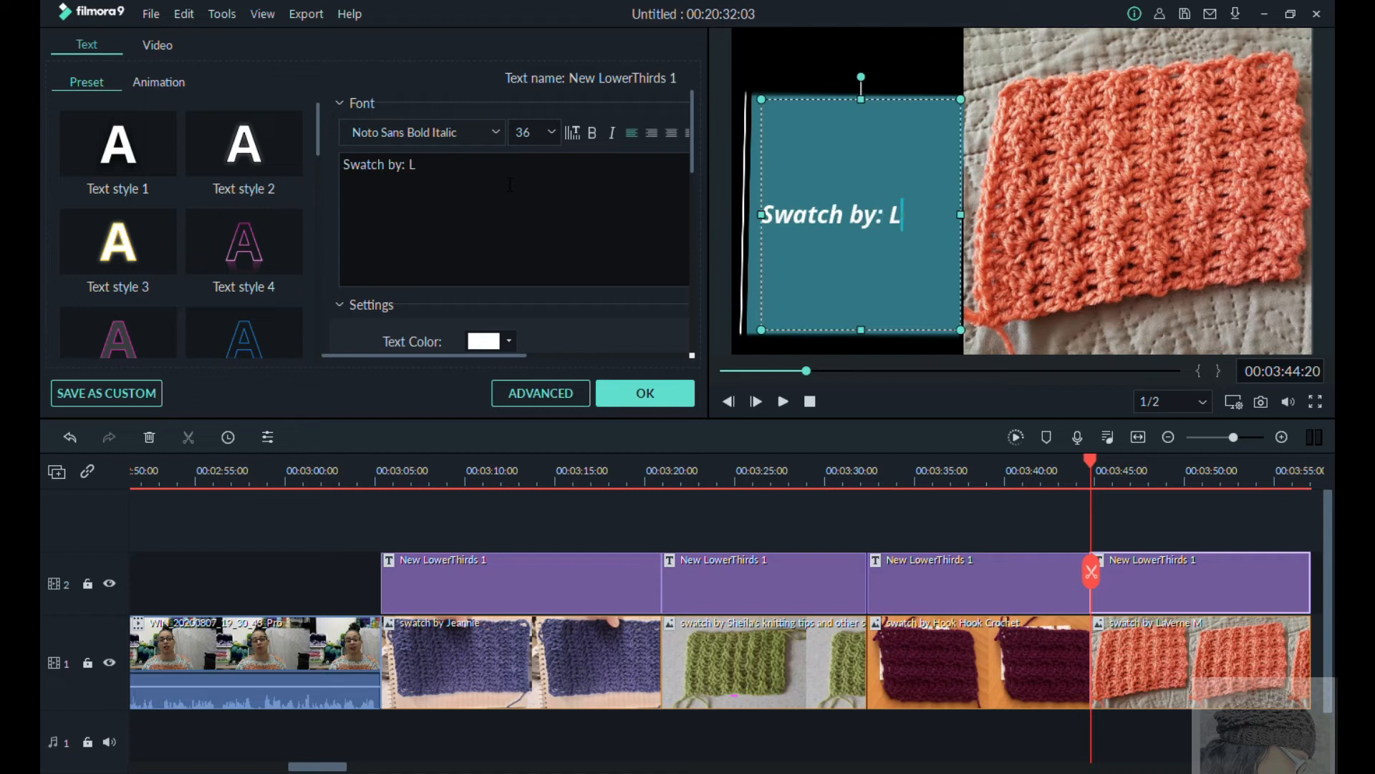
{"action": "type", "text": "Swatch by: L"}
{"action": "key", "text": "BackSpace"}
{"action": "key", "text": "BackSpace"}
{"action": "key", "text": "Return"}
{"action": "type", "text": "LaVern"}
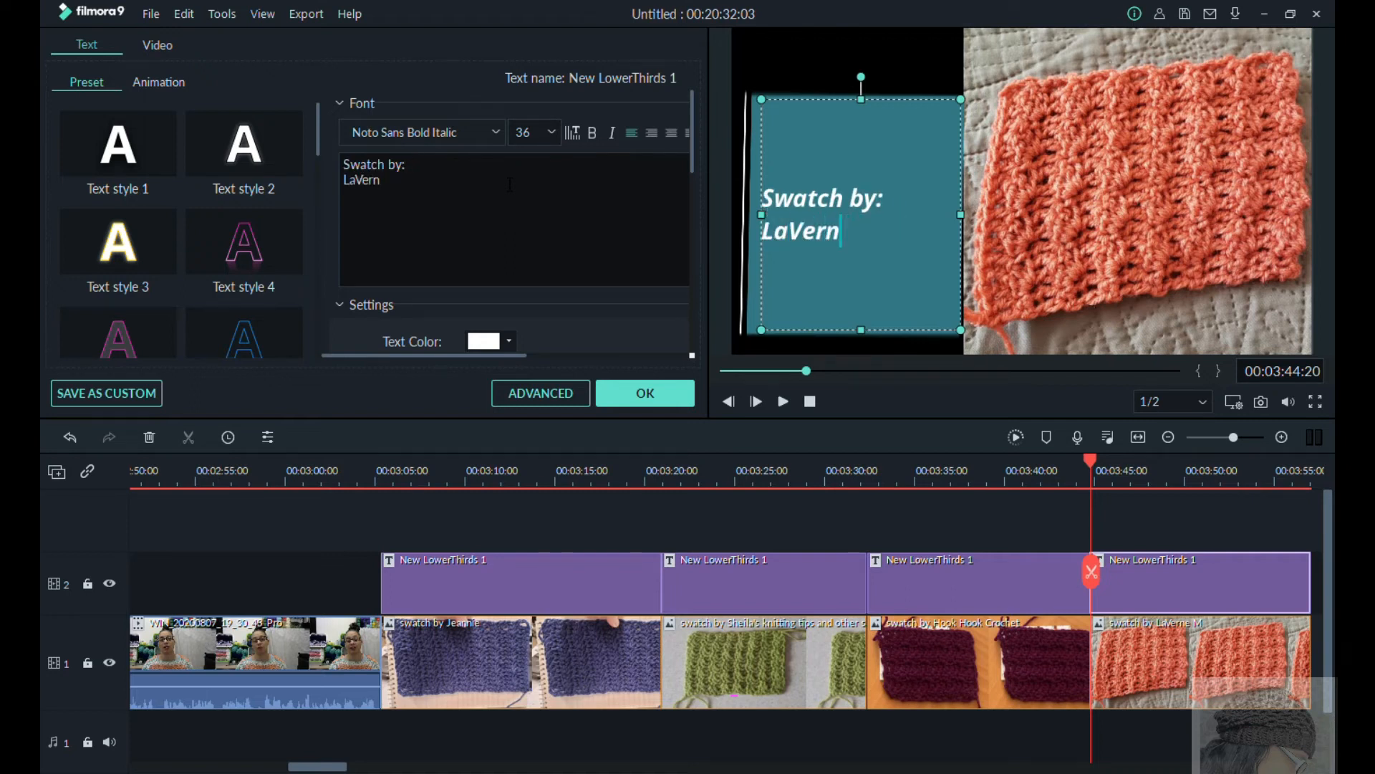
{"action": "type", "text": "w M."}
Step: Add the quote "She said," ...diamond all the way."" over two lines below the maker's name, with a lowercase d in "diamond"
{"action": "key", "text": "Return"}
{"action": "type", "text": "She said,\""}
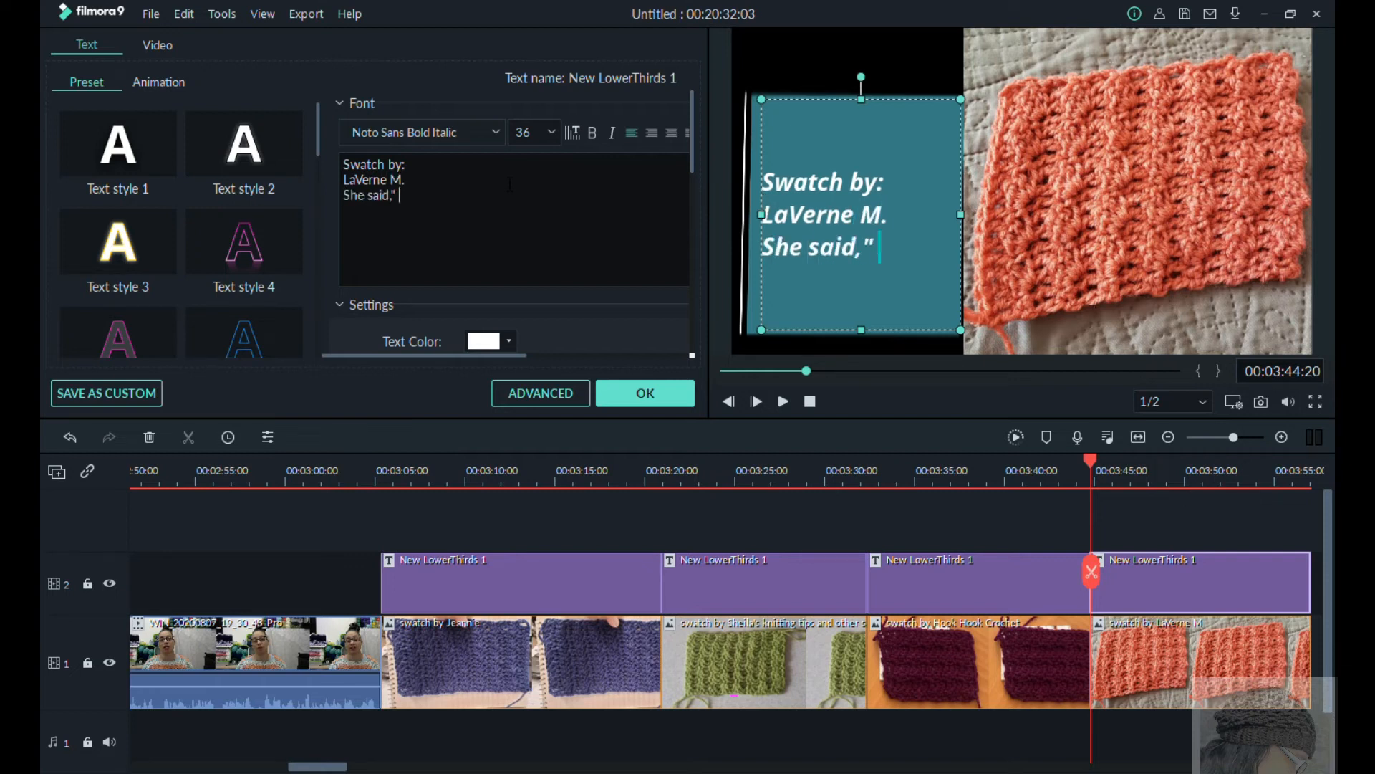
{"action": "type", "text": " ...Diamond"}
{"action": "key", "text": "Return"}
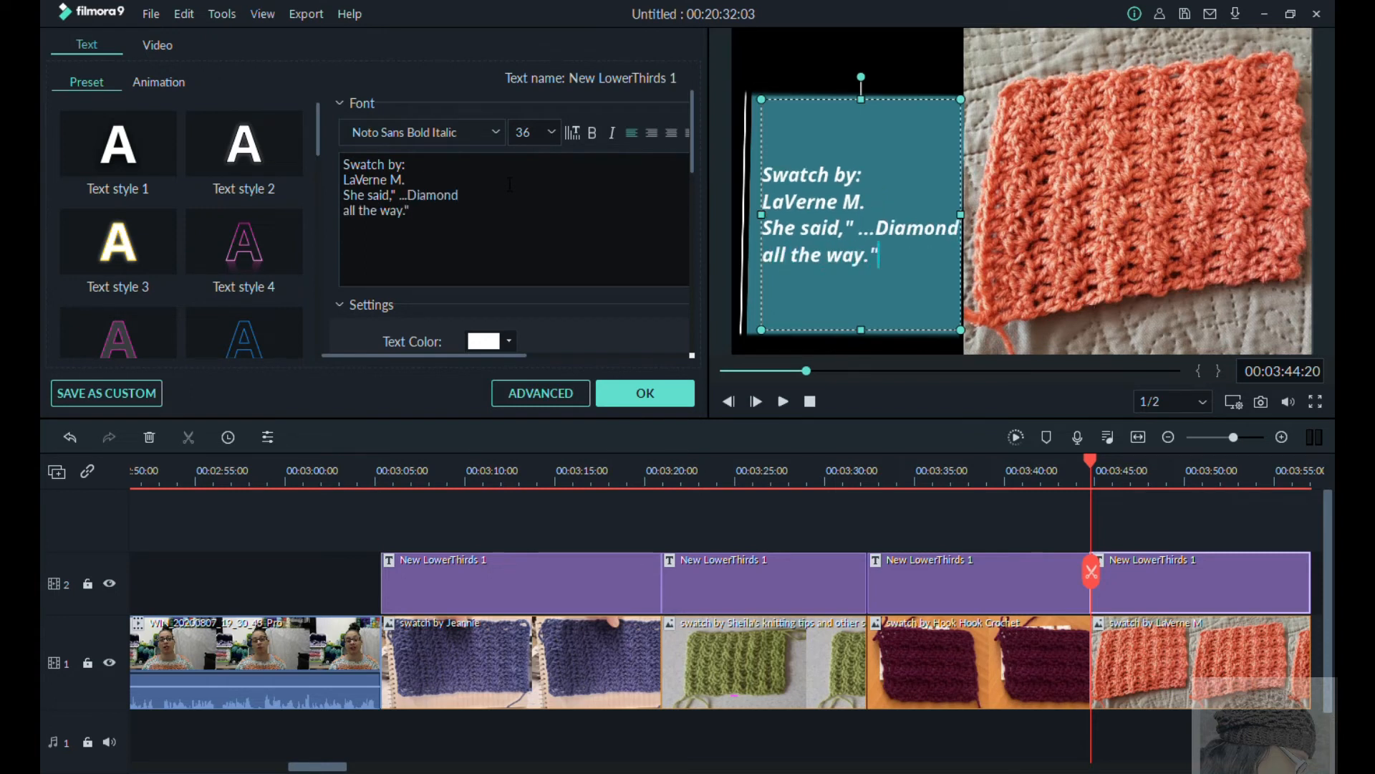
{"action": "key", "text": "BackSpace"}
{"action": "type", "text": "d"}
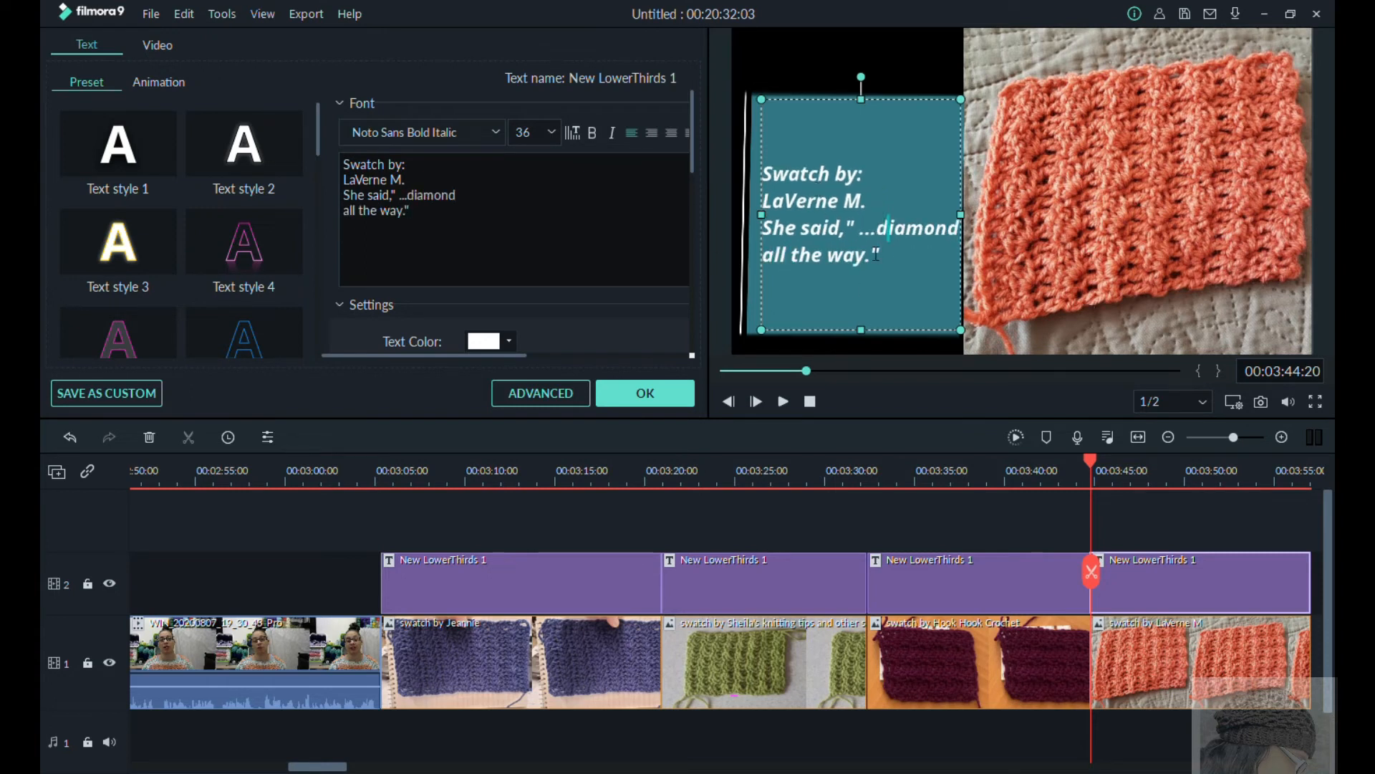
Step: Move the coral swatch's caption to the top of its panel, fit the photo against the panel, and stretch the panel nearly to the frame's lower edge
{"action": "left_click", "coordinate": [898, 170]}
{"action": "left_click_drag", "start_coordinate": [950, 235], "coordinate": [757, 268]}
{"action": "left_click_drag", "start_coordinate": [866, 256], "coordinate": [858, 151]}
{"action": "mouse_move", "coordinate": [1210, 341]}
{"action": "left_mouse_down"}
{"action": "mouse_move", "coordinate": [1183, 342]}
{"action": "mouse_move", "coordinate": [1198, 342]}
{"action": "left_mouse_up"}
{"action": "left_click_drag", "start_coordinate": [1305, 196], "coordinate": [1314, 195]}
{"action": "left_click", "coordinate": [857, 273]}
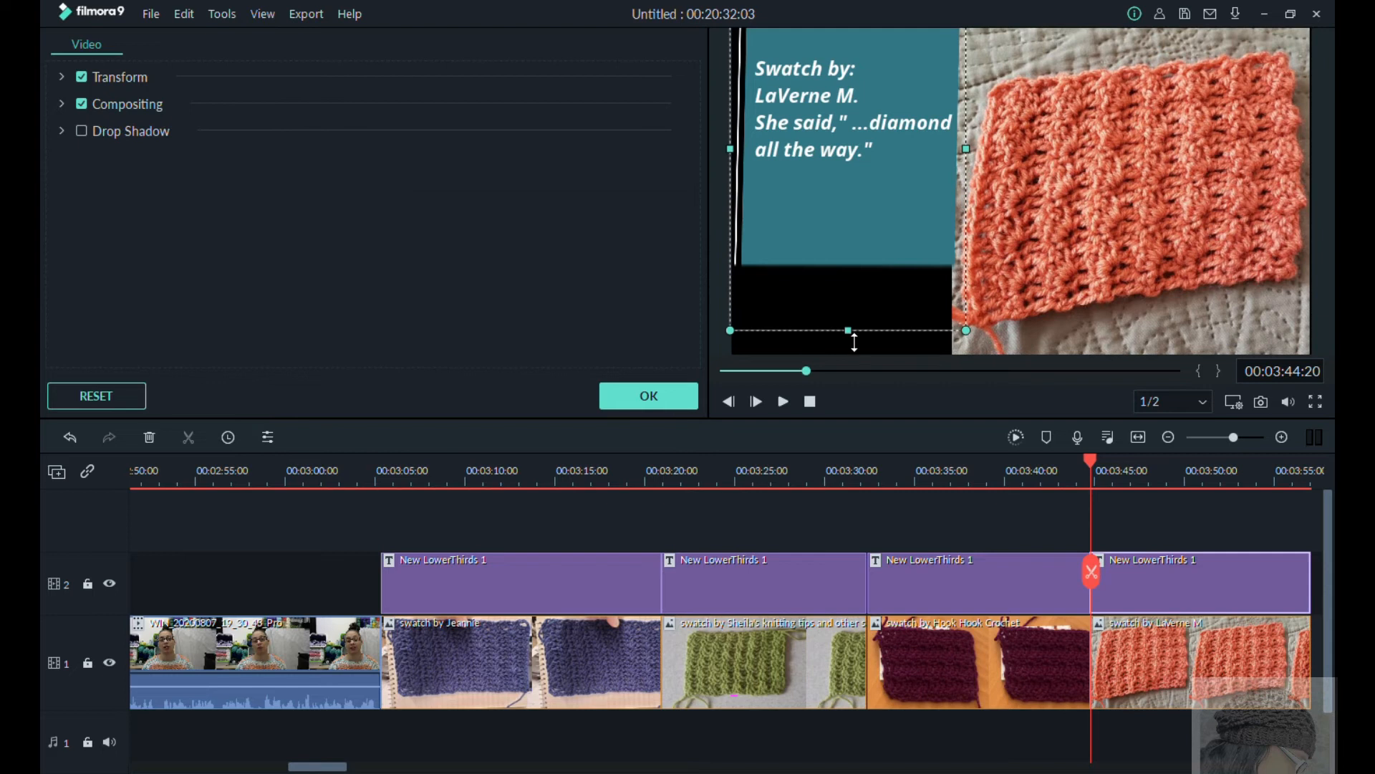
{"action": "left_click_drag", "start_coordinate": [853, 338], "coordinate": [856, 416]}
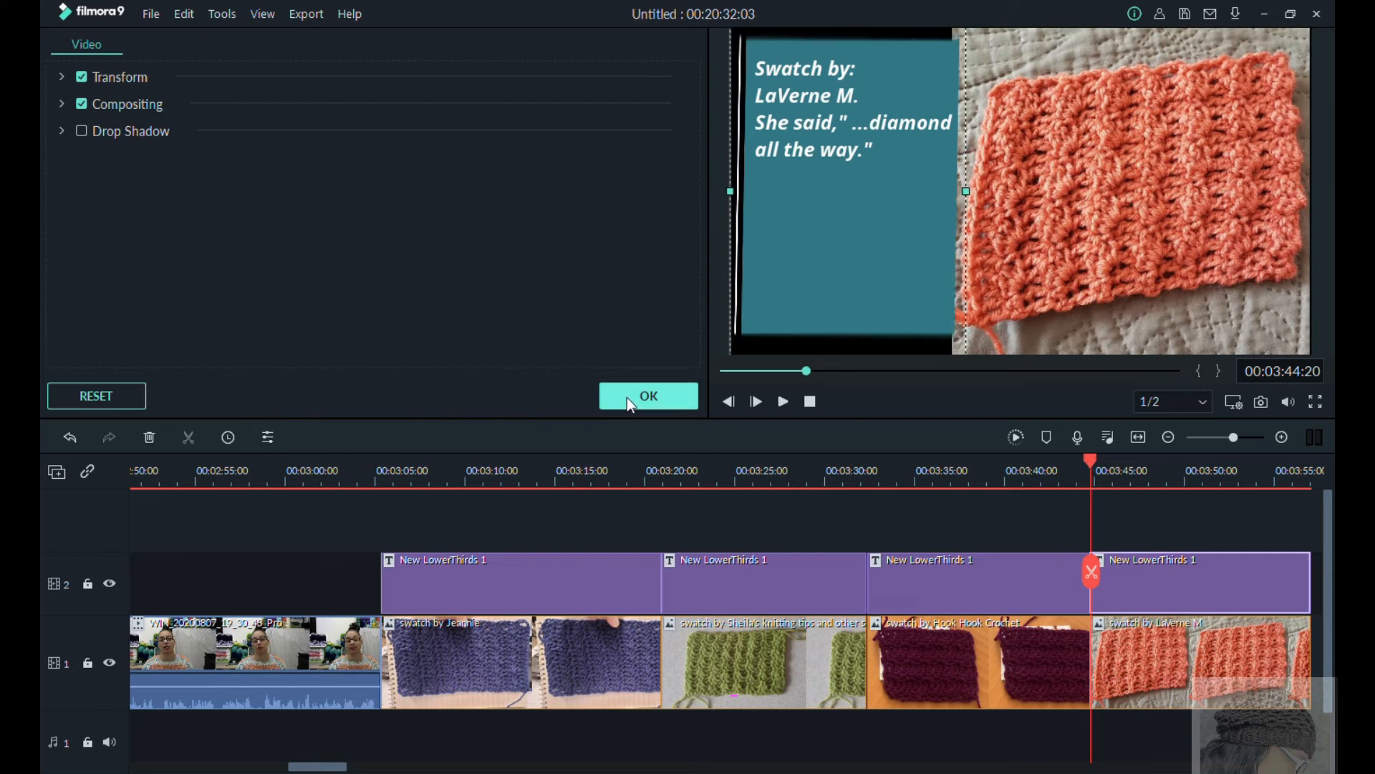
Step: Close the coral swatch's photo settings and put a Page Curl transition before each of the four swatch photos
{"action": "left_click", "coordinate": [648, 396]}
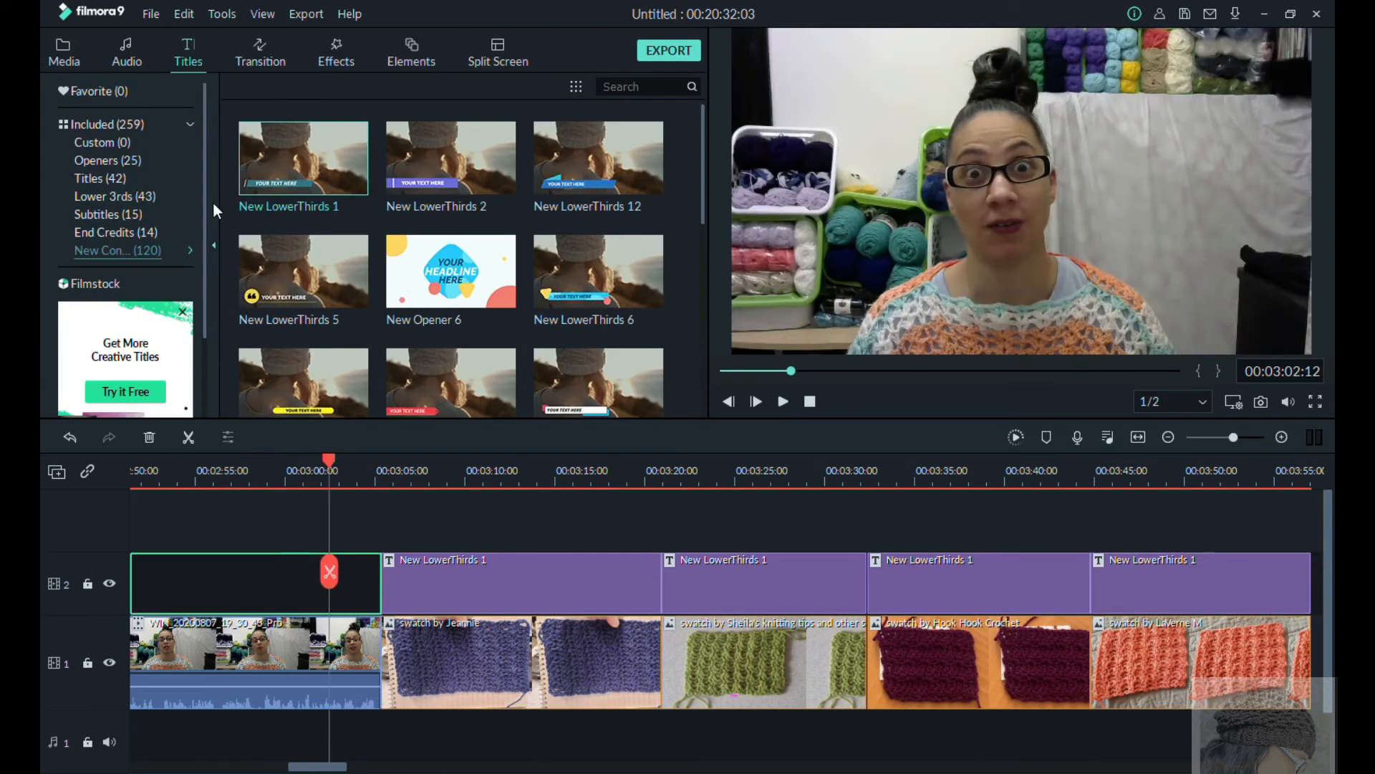
{"action": "left_click", "coordinate": [260, 53]}
{"action": "left_click_drag", "start_coordinate": [450, 270], "coordinate": [383, 662]}
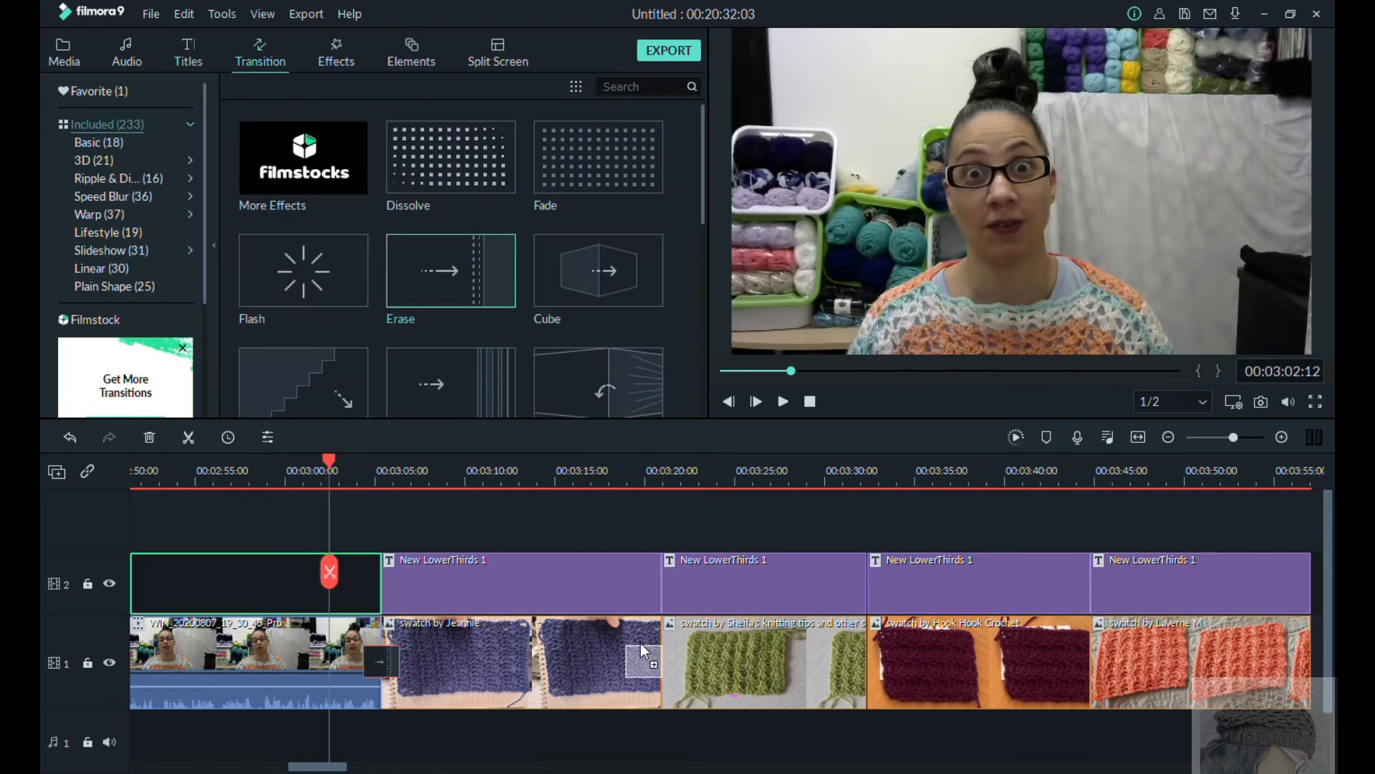
{"action": "scroll", "coordinate": [396, 285], "scroll_direction": "down", "scroll_amount": 5}
{"action": "scroll", "coordinate": [395, 287], "scroll_direction": "down", "scroll_amount": 5}
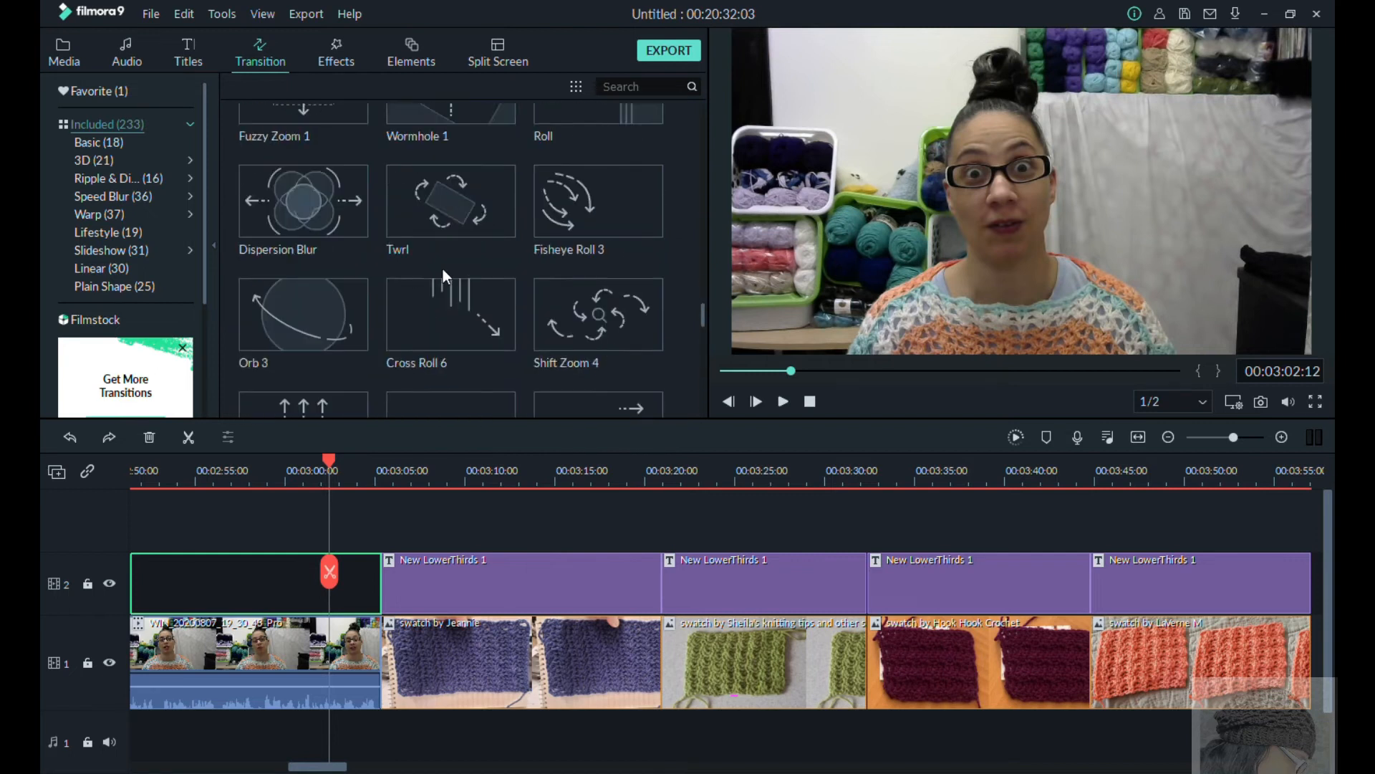
{"action": "left_click", "coordinate": [783, 401]}
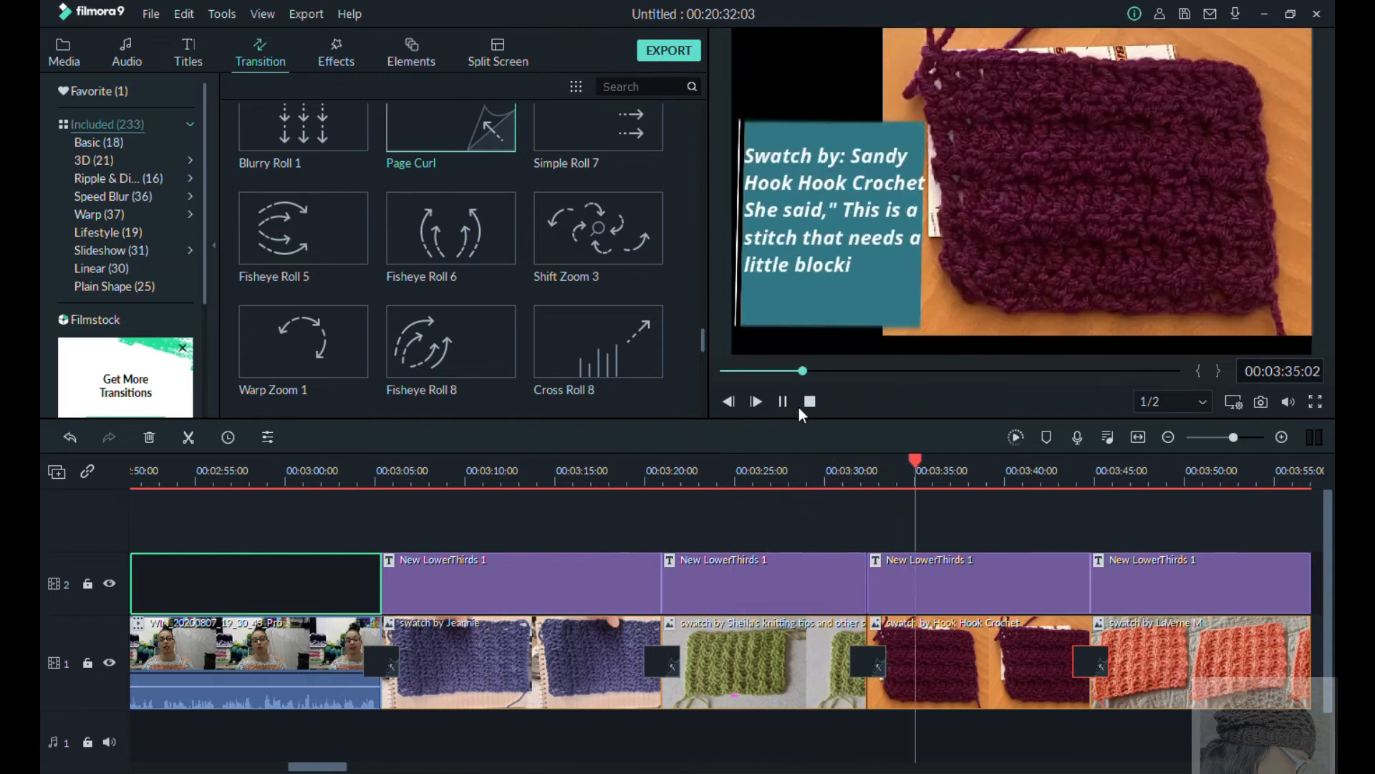
Step: Reopen the burgundy swatch's caption and finish its quote with the line "little blocking." and a closing quotation mark
{"action": "left_click", "coordinate": [943, 563]}
{"action": "double_click", "coordinate": [943, 563]}
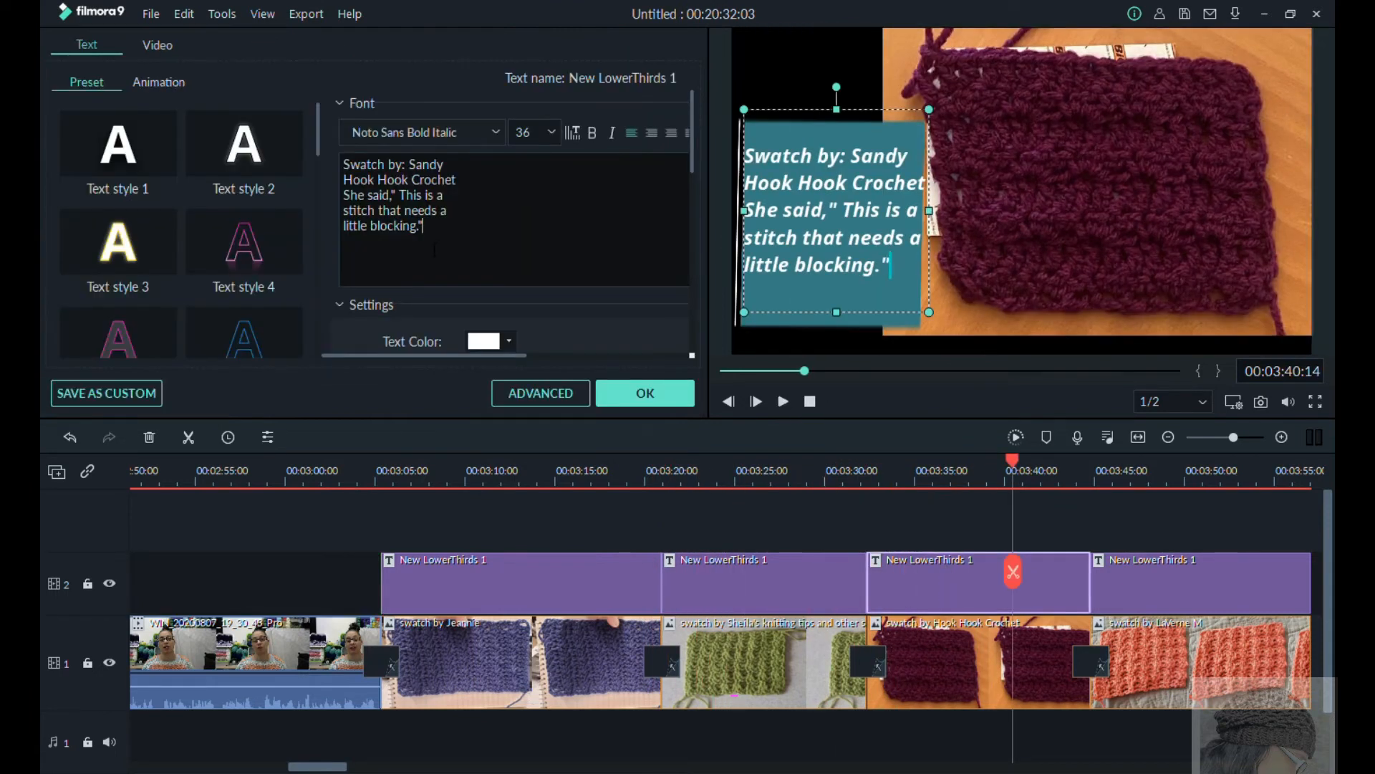
{"action": "left_click", "coordinate": [644, 392]}
{"action": "left_click", "coordinate": [783, 401]}
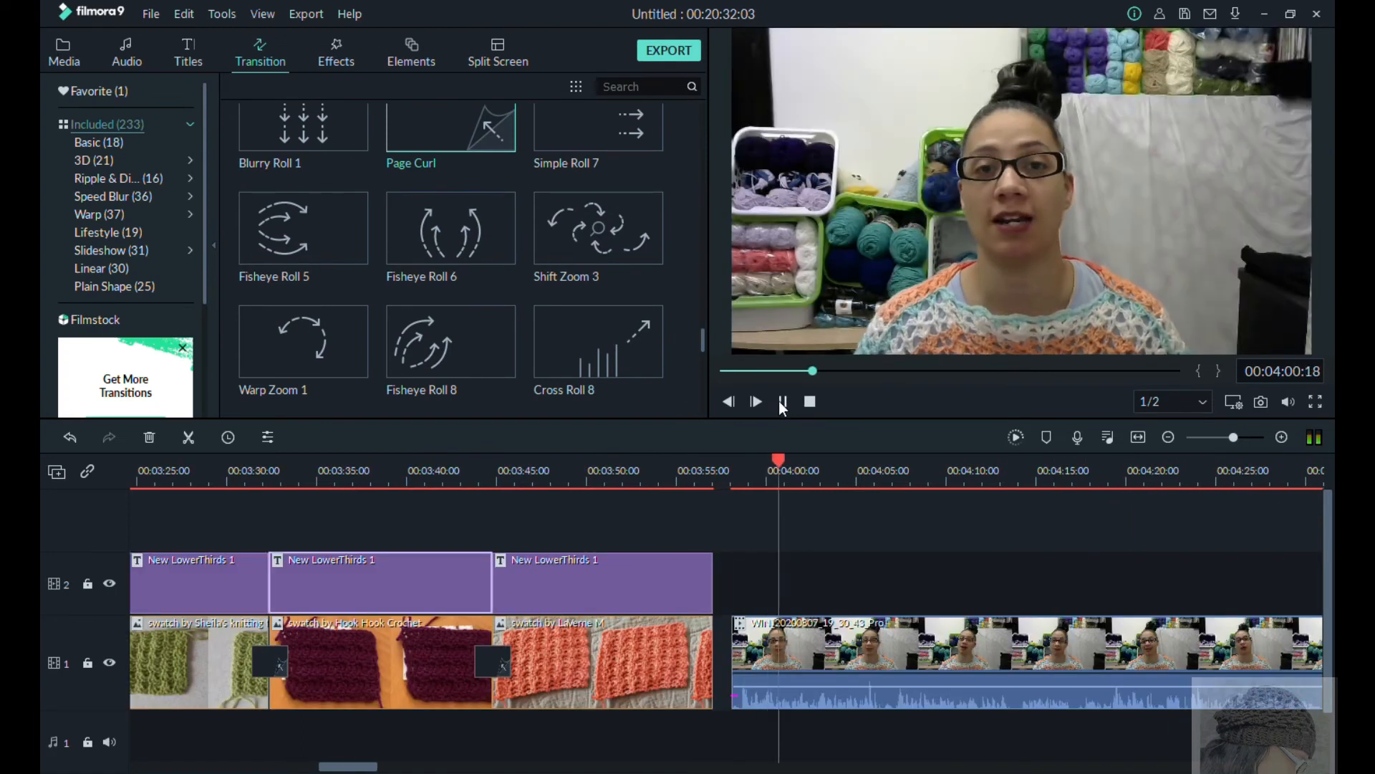
Step: Move the remaining webcam footage up against the coral swatch photo and add a Page Curl transition between them
{"action": "left_click", "coordinate": [783, 401]}
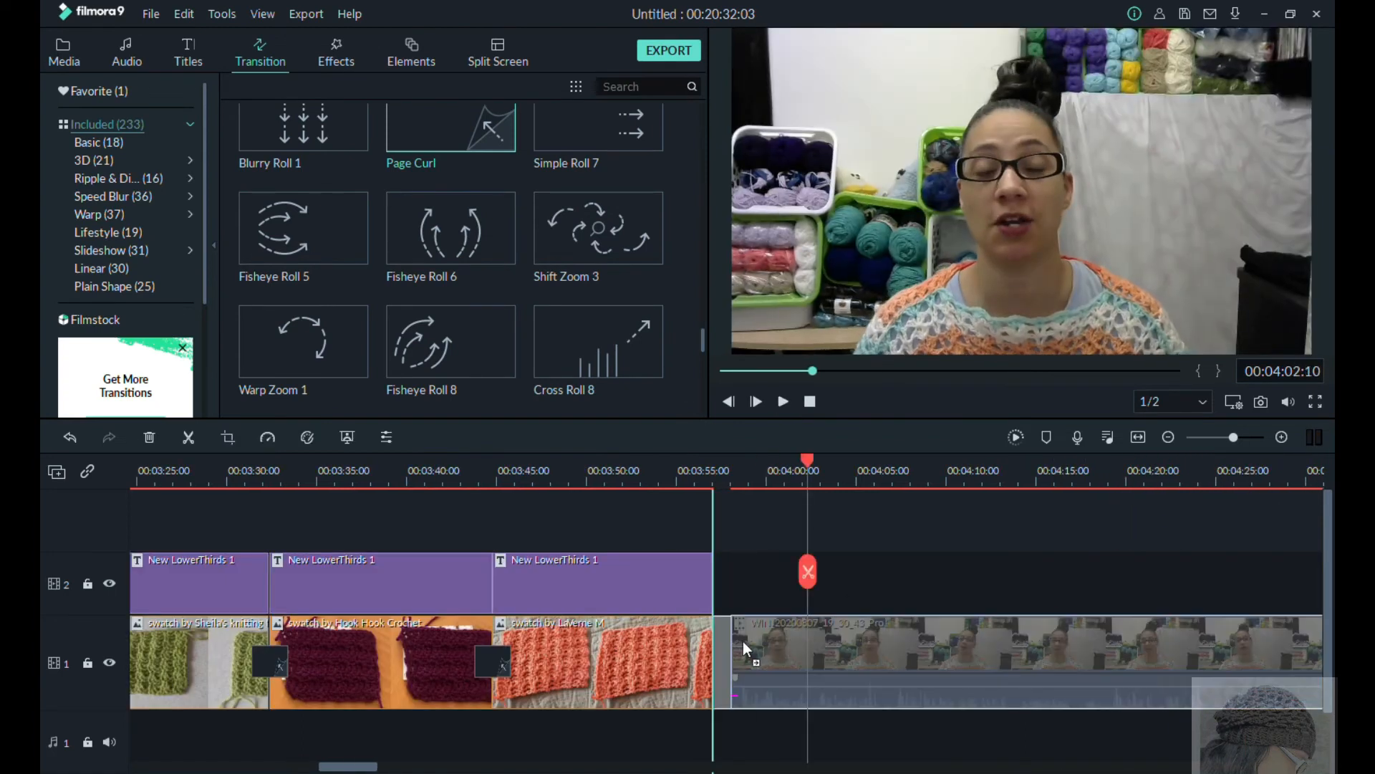
{"action": "left_click", "coordinate": [684, 474]}
{"action": "left_click", "coordinate": [781, 402]}
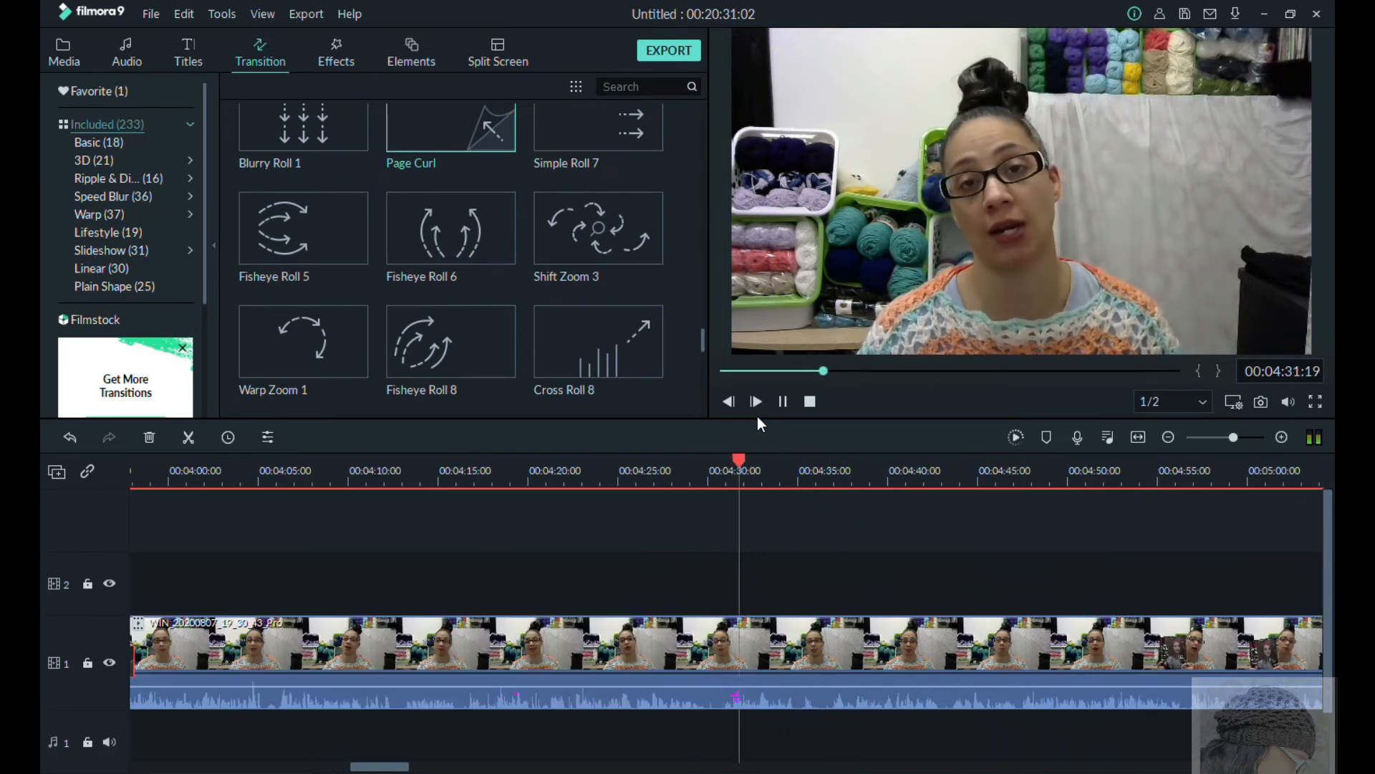
Step: Play back the webcam footage following the swatches to find the cut point, and split it at about 00:04:21
{"action": "left_click", "coordinate": [850, 462]}
{"action": "left_click", "coordinate": [200, 522]}
{"action": "left_click", "coordinate": [783, 403]}
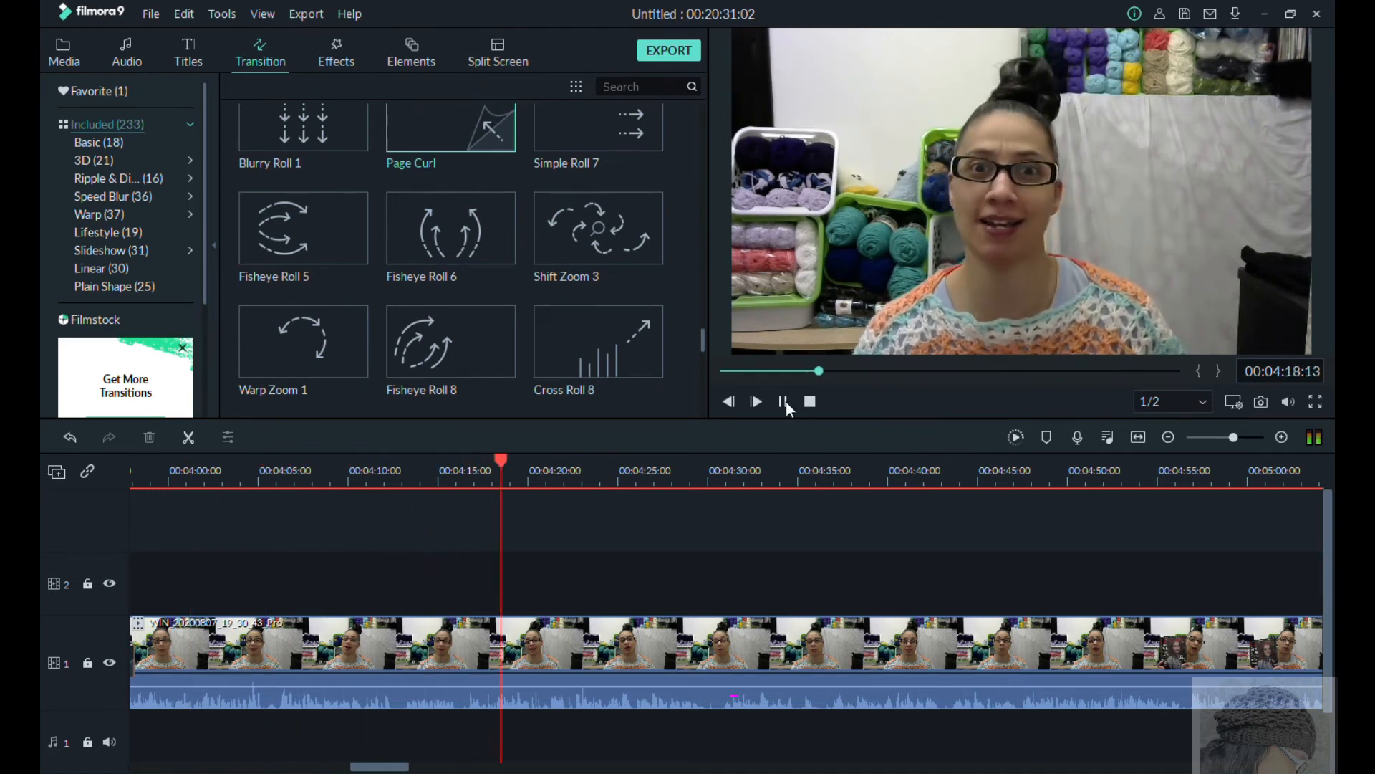
{"action": "left_click", "coordinate": [786, 402]}
{"action": "left_click", "coordinate": [446, 494]}
{"action": "left_click", "coordinate": [783, 402]}
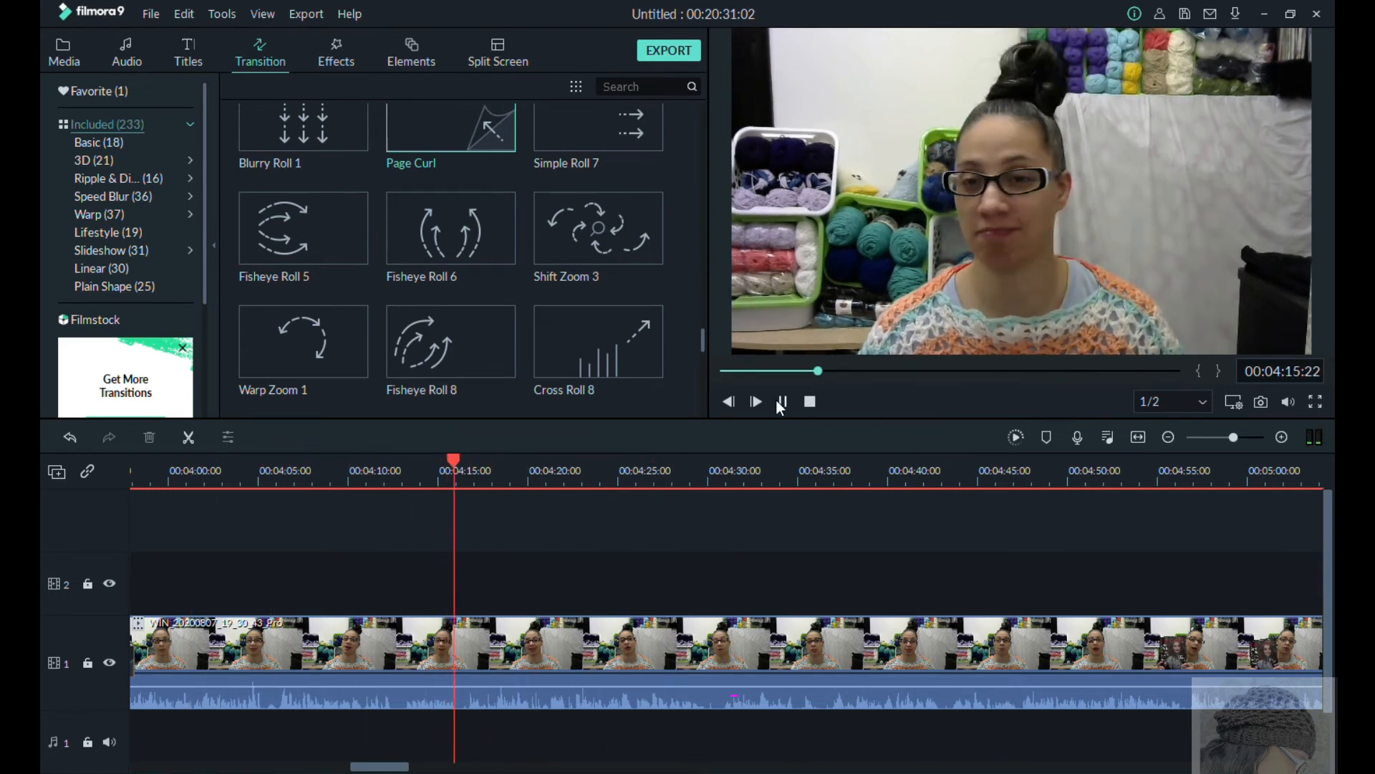
{"action": "left_click", "coordinate": [783, 402]}
{"action": "left_click", "coordinate": [548, 572]}
Step: Find the start of the closing remarks near the recording's end and split the webcam clip at 00:18:13:18
{"action": "left_click", "coordinate": [793, 653]}
{"action": "left_click", "coordinate": [998, 501]}
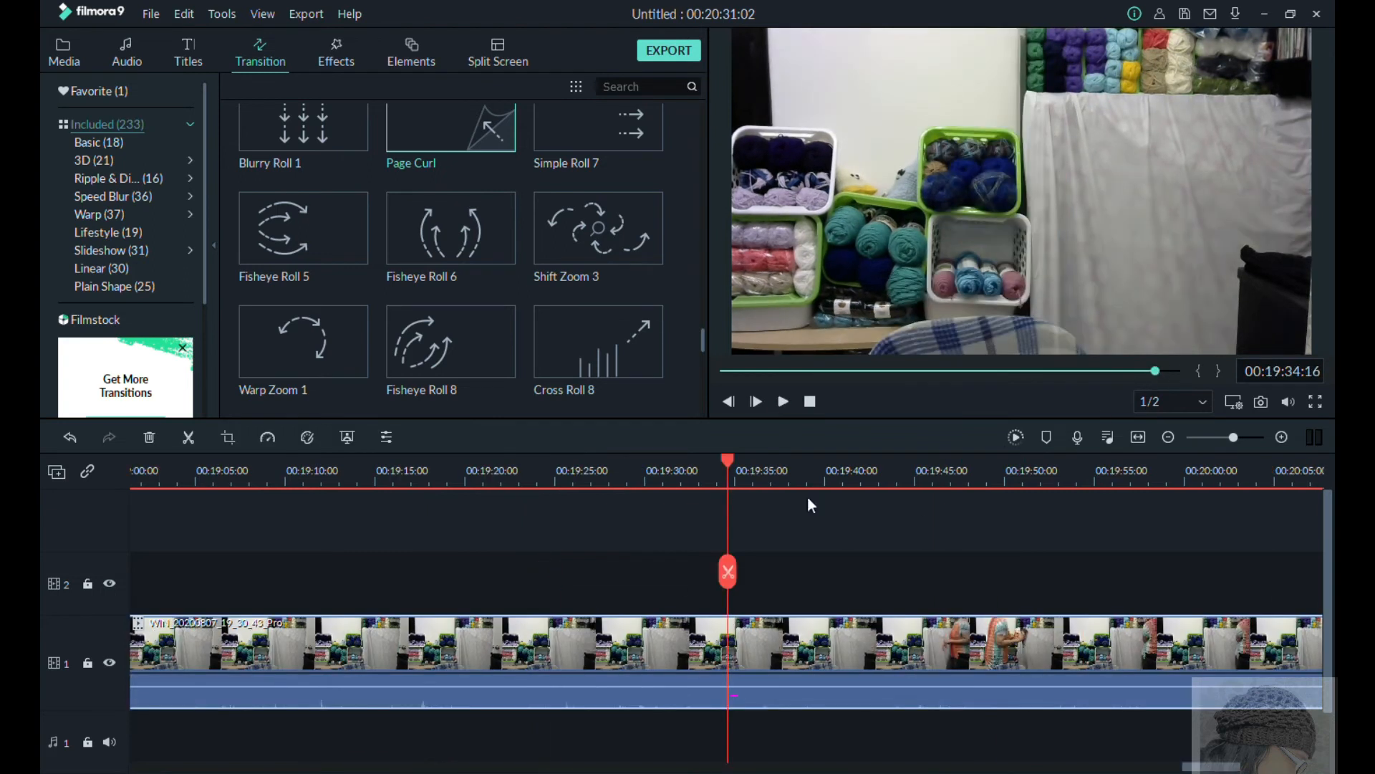
{"action": "left_click_drag", "start_coordinate": [727, 464], "coordinate": [371, 469]}
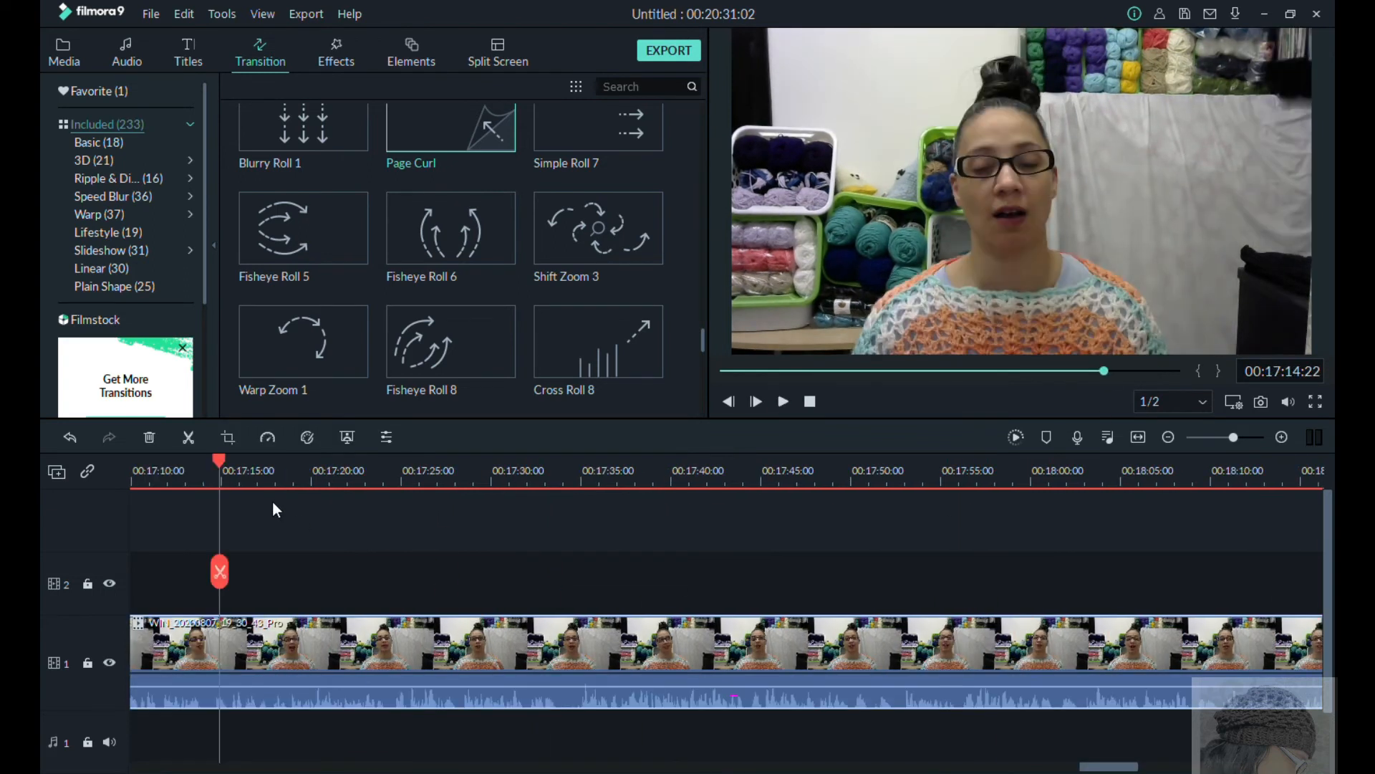
{"action": "left_click_drag", "start_coordinate": [359, 474], "coordinate": [1061, 573]}
{"action": "left_click", "coordinate": [924, 475]}
{"action": "left_click", "coordinate": [783, 403]}
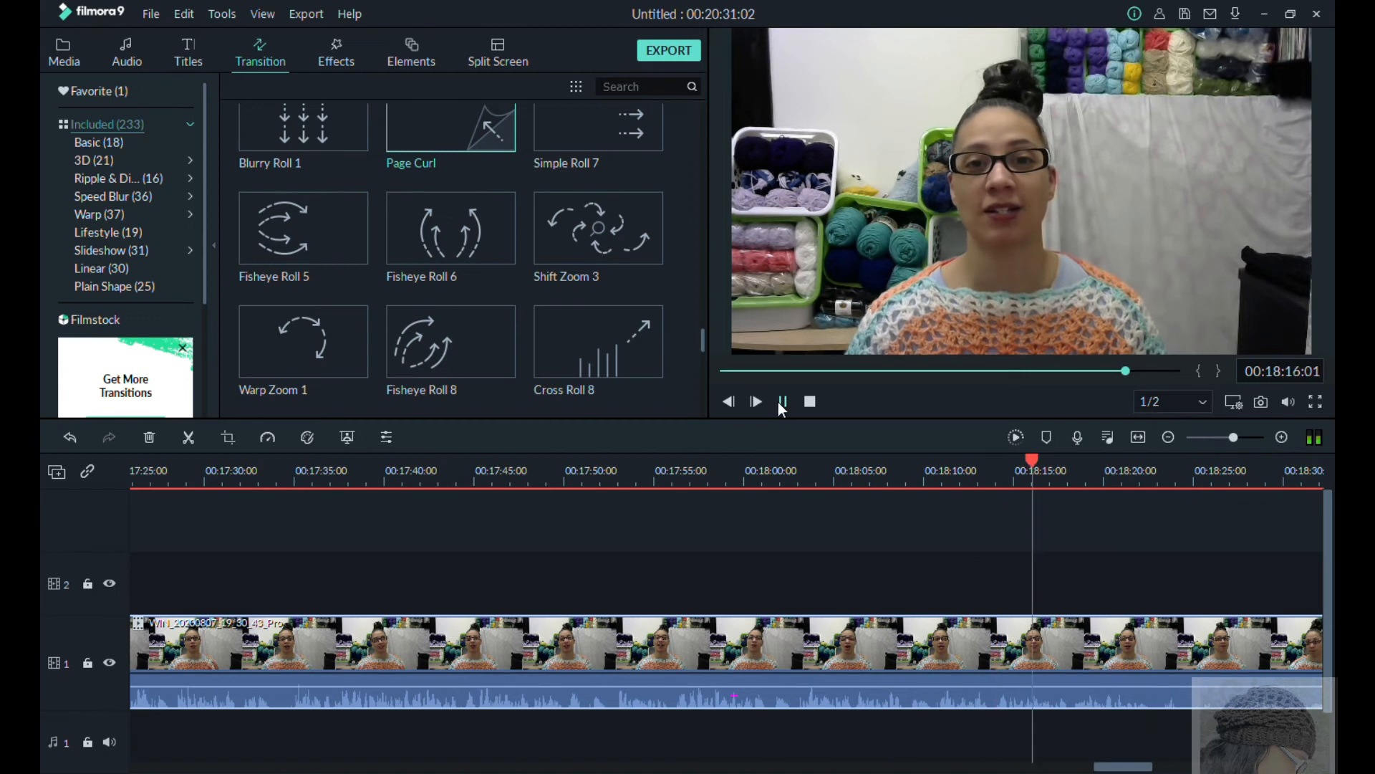
{"action": "left_click", "coordinate": [783, 403]}
{"action": "left_click", "coordinate": [991, 479]}
{"action": "mouse_move", "coordinate": [991, 462]}
{"action": "left_mouse_down"}
{"action": "mouse_move", "coordinate": [1003, 463]}
{"action": "mouse_move", "coordinate": [981, 466]}
{"action": "left_mouse_up"}
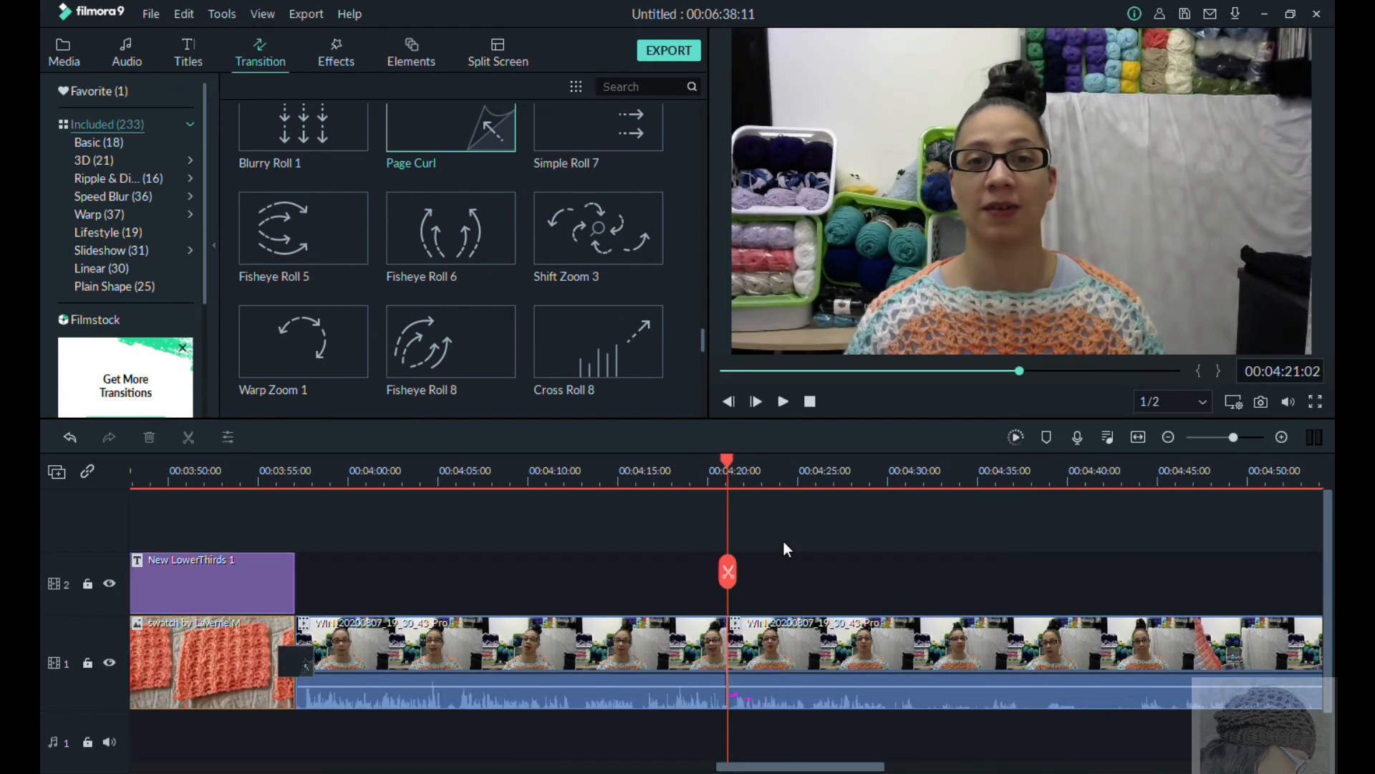
Step: Keep about 11 seconds of closing remarks directly after the earlier webcam section, removing the footage before and after them
{"action": "left_click", "coordinate": [1008, 500]}
{"action": "left_click_drag", "start_coordinate": [1009, 500], "coordinate": [947, 494]}
{"action": "left_click", "coordinate": [782, 401]}
{"action": "left_click", "coordinate": [782, 401]}
{"action": "left_click_drag", "start_coordinate": [1022, 462], "coordinate": [871, 469]}
{"action": "left_click", "coordinate": [782, 400]}
{"action": "left_click", "coordinate": [782, 400]}
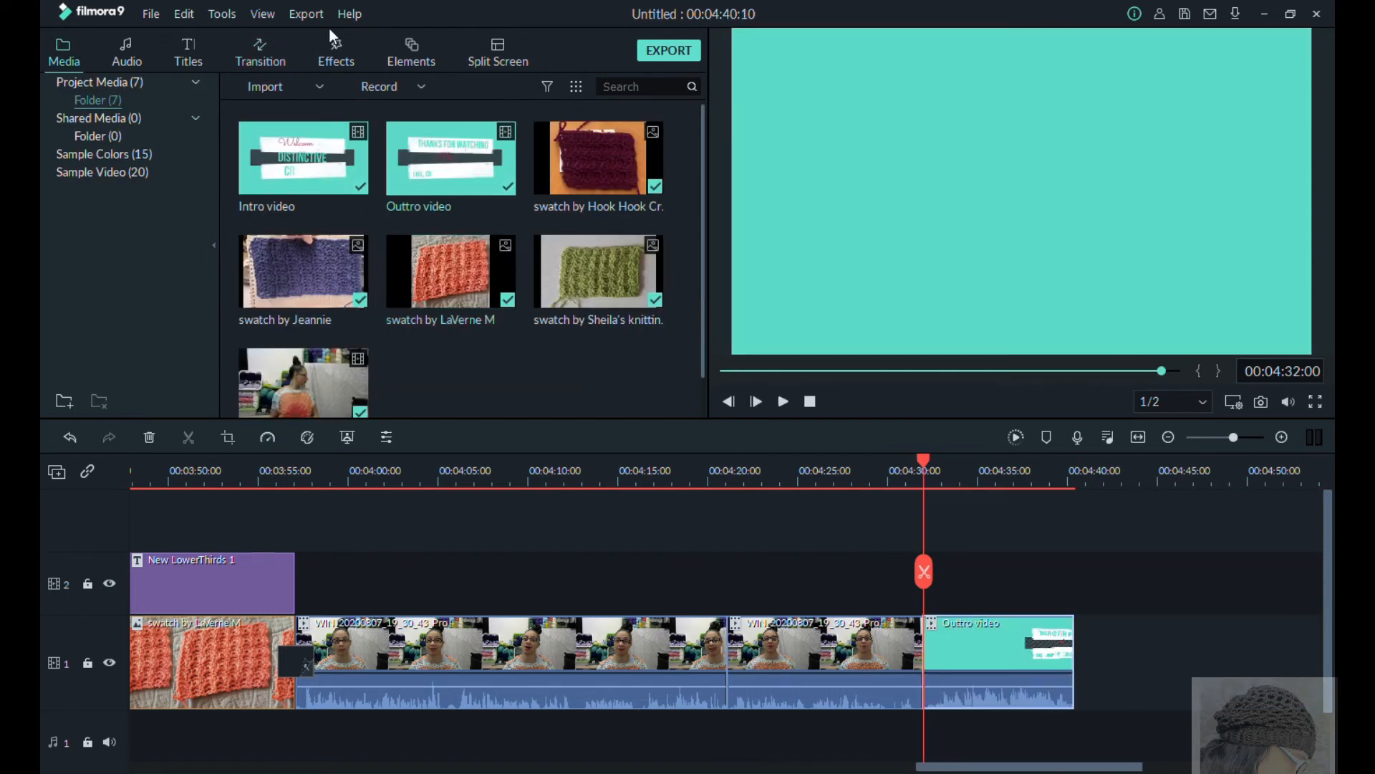
Step: Place the Outtro video at the end of the timeline and add an Erase transition between the last two webcam clips
{"action": "left_click", "coordinate": [260, 54]}
{"action": "left_click_drag", "start_coordinate": [488, 280], "coordinate": [727, 659]}
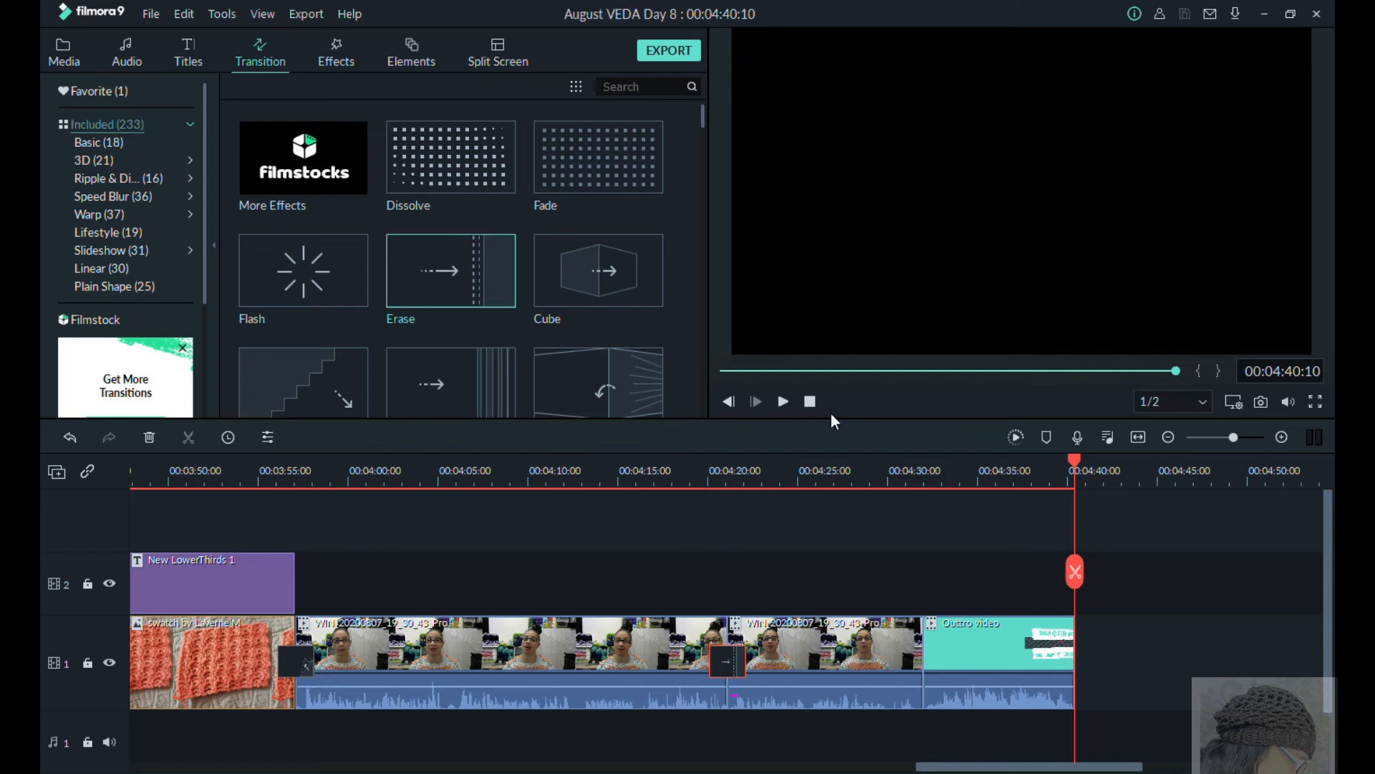
Step: Play back the edited video up to the first swatch and check the settings of the transition near 00:01:05
{"action": "left_click", "coordinate": [783, 401]}
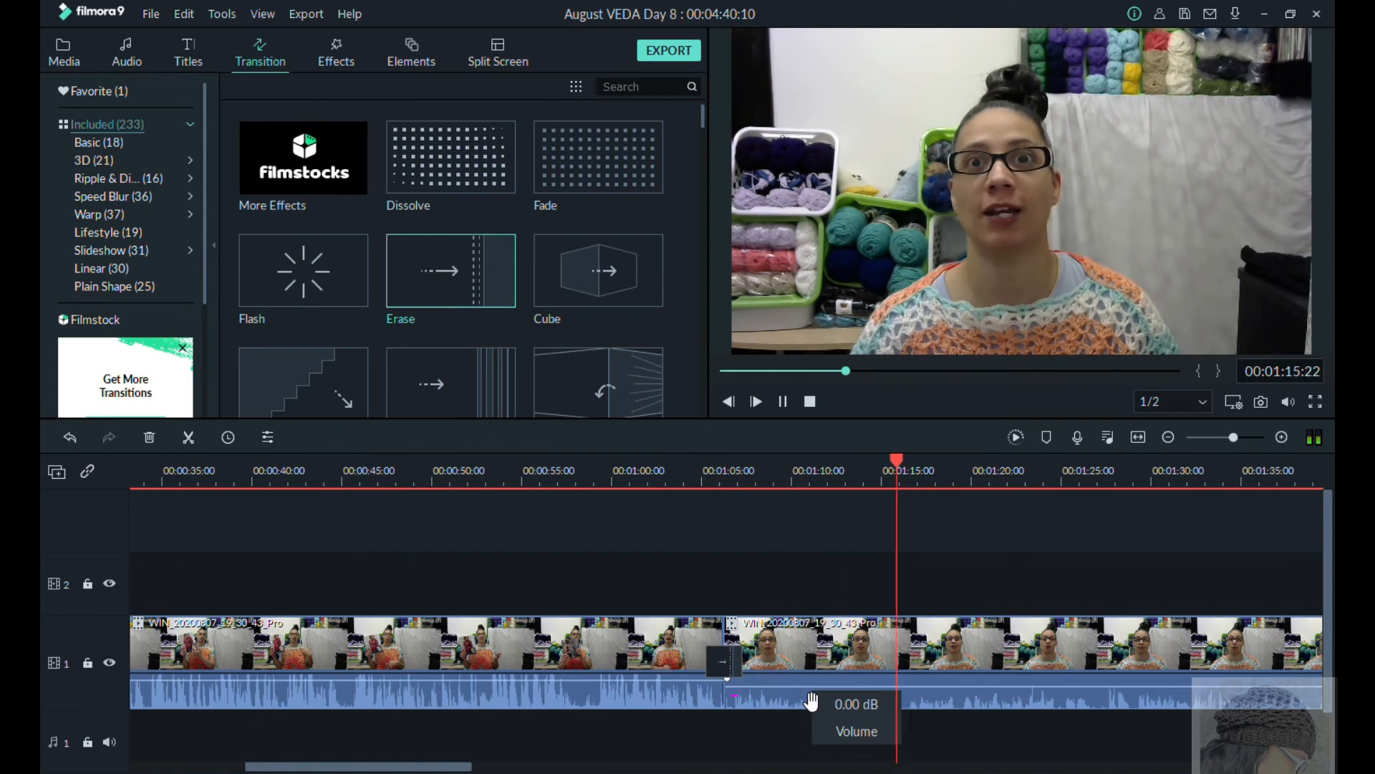
{"action": "double_click", "coordinate": [724, 661]}
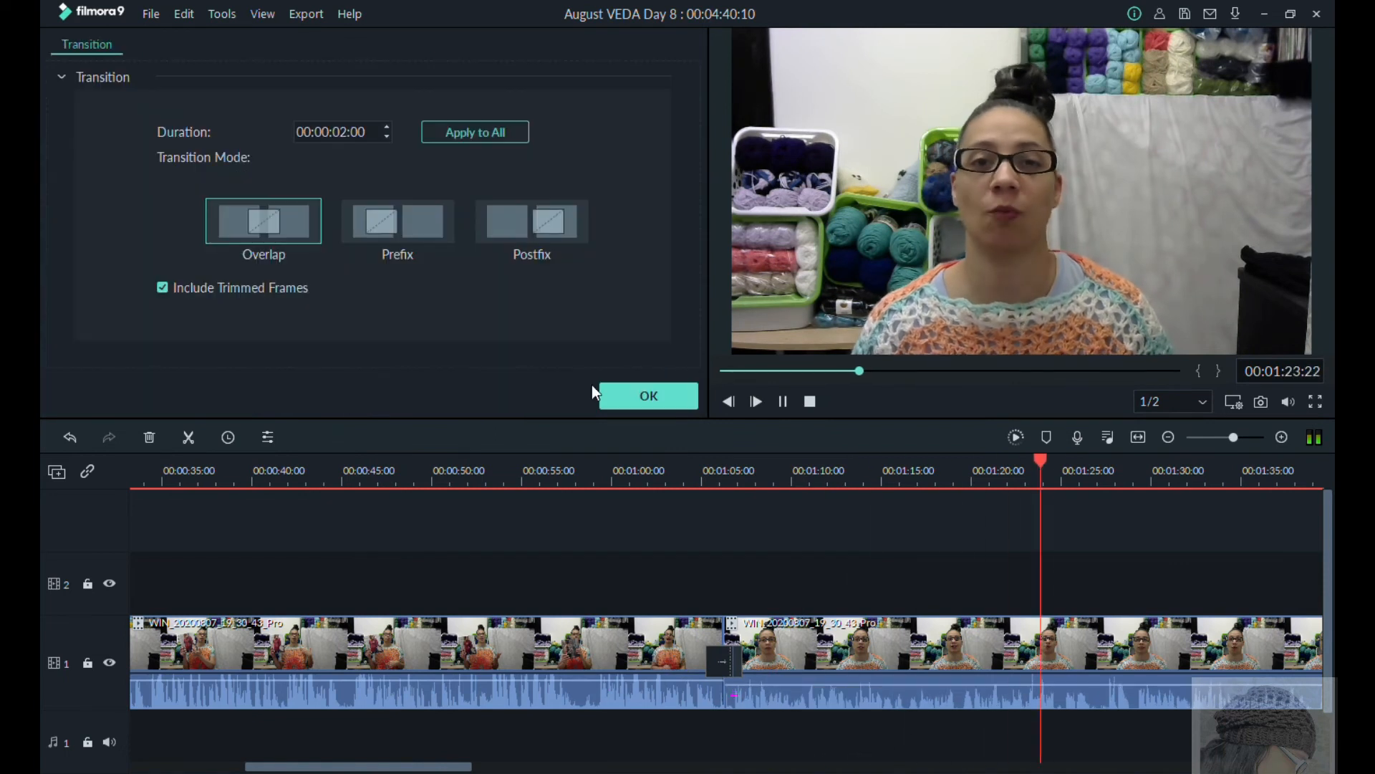
{"action": "left_click", "coordinate": [643, 396]}
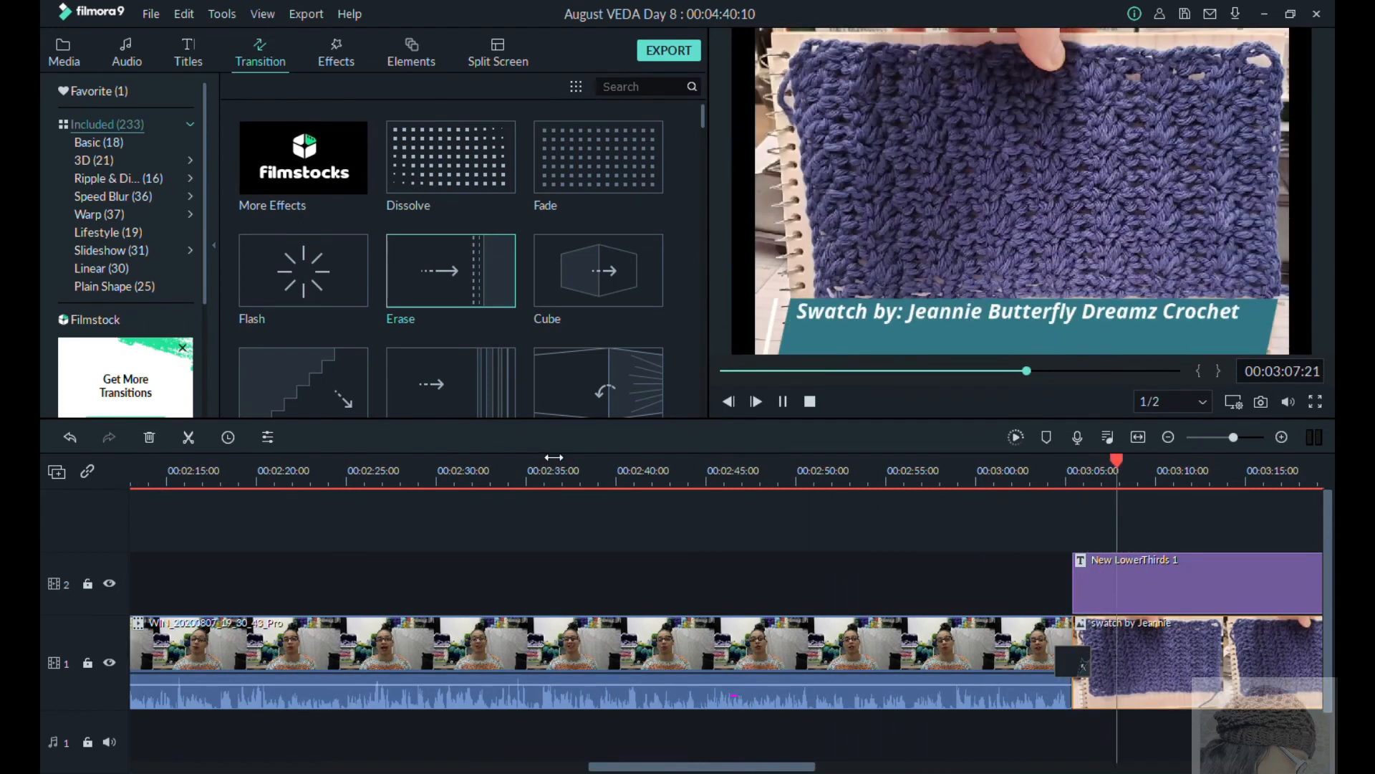
{"action": "left_click", "coordinate": [783, 402]}
Step: Preview the Almost_August track and place it on the audio track starting under the first swatch photo
{"action": "left_click", "coordinate": [127, 54]}
{"action": "left_click", "coordinate": [450, 158]}
{"action": "left_click", "coordinate": [782, 402]}
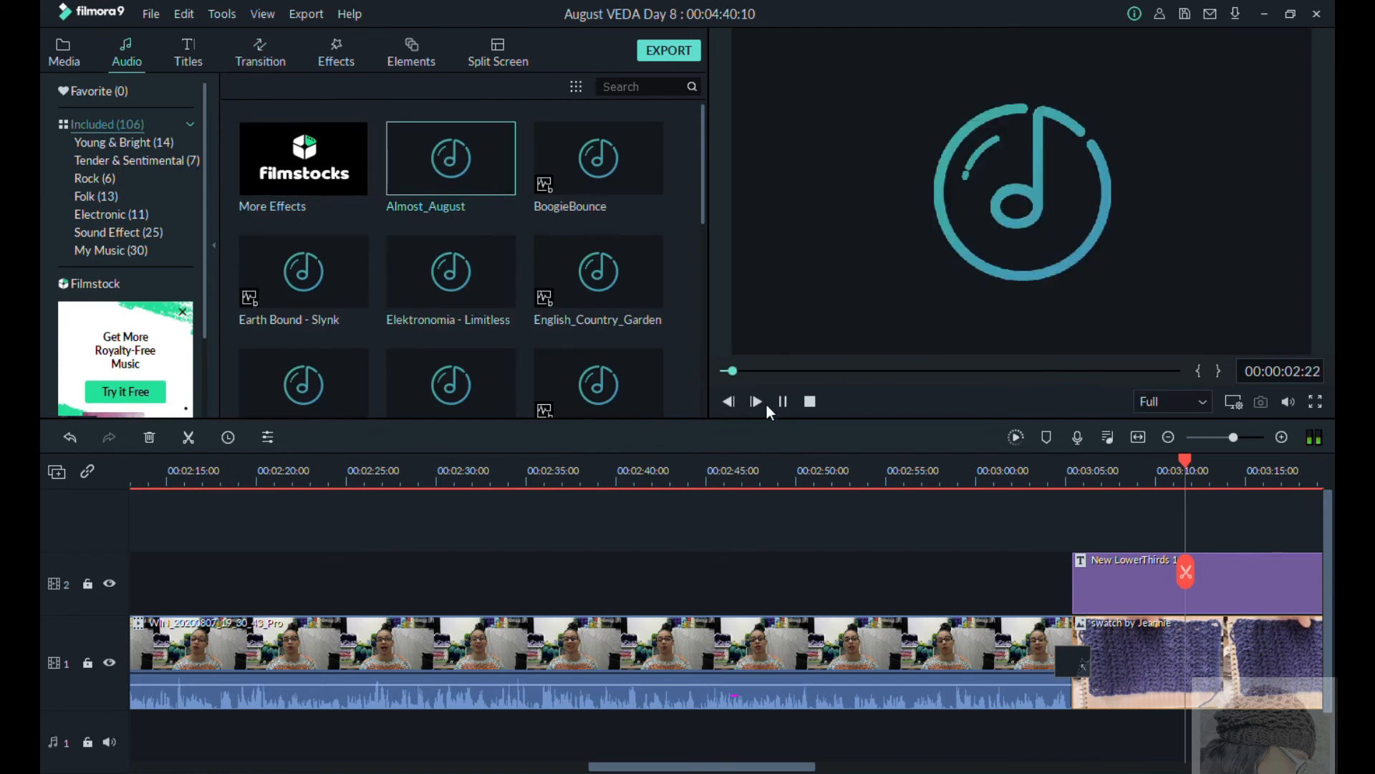
{"action": "left_click_drag", "start_coordinate": [452, 157], "coordinate": [1095, 726]}
{"action": "left_click_drag", "start_coordinate": [1185, 460], "coordinate": [1091, 471]}
{"action": "scroll", "coordinate": [1218, 645], "scroll_direction": "down", "scroll_amount": 1}
{"action": "left_click_drag", "start_coordinate": [1222, 683], "coordinate": [1222, 697]}
Step: Play the swatches with the music, split Almost_August at 00:03:57:01 where the coral swatch ends, and delete the remainder
{"action": "left_click", "coordinate": [1084, 470]}
{"action": "left_click", "coordinate": [783, 402]}
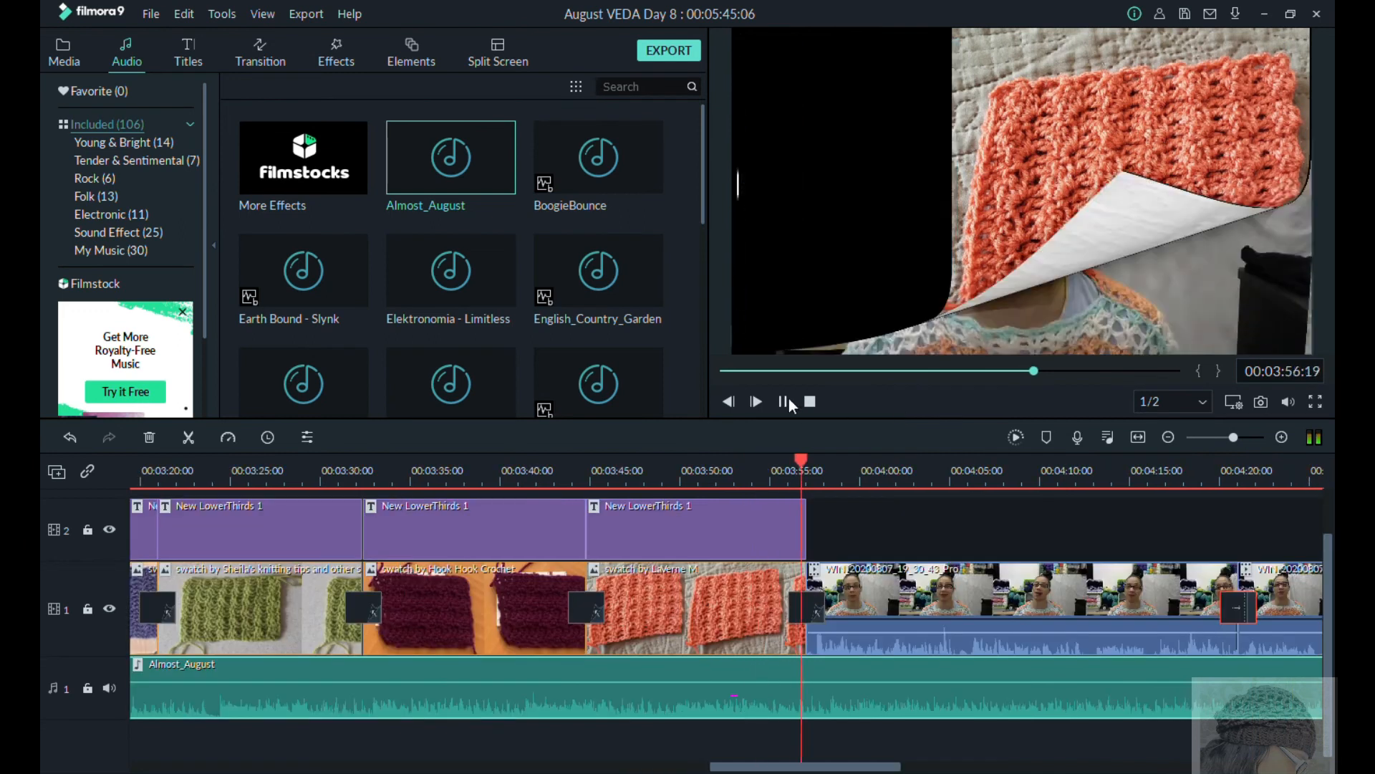
{"action": "left_click", "coordinate": [783, 401]}
{"action": "double_click", "coordinate": [822, 677]}
{"action": "key", "text": "ctrl+b"}
{"action": "left_click", "coordinate": [859, 707]}
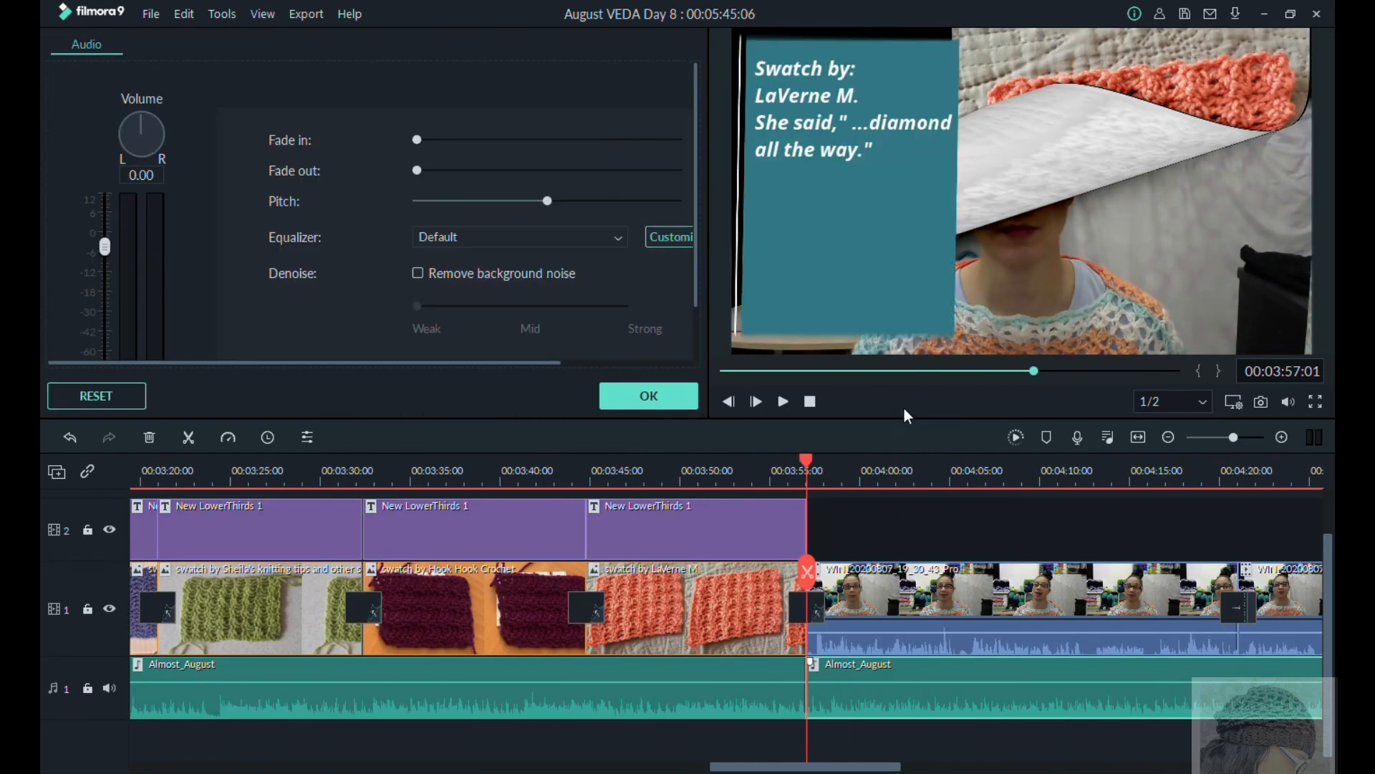
{"action": "key", "text": "Delete"}
Step: Give the Almost_August clip a short fade-out and play the video on into the Outtro video
{"action": "left_click", "coordinate": [789, 477]}
{"action": "left_click", "coordinate": [741, 679]}
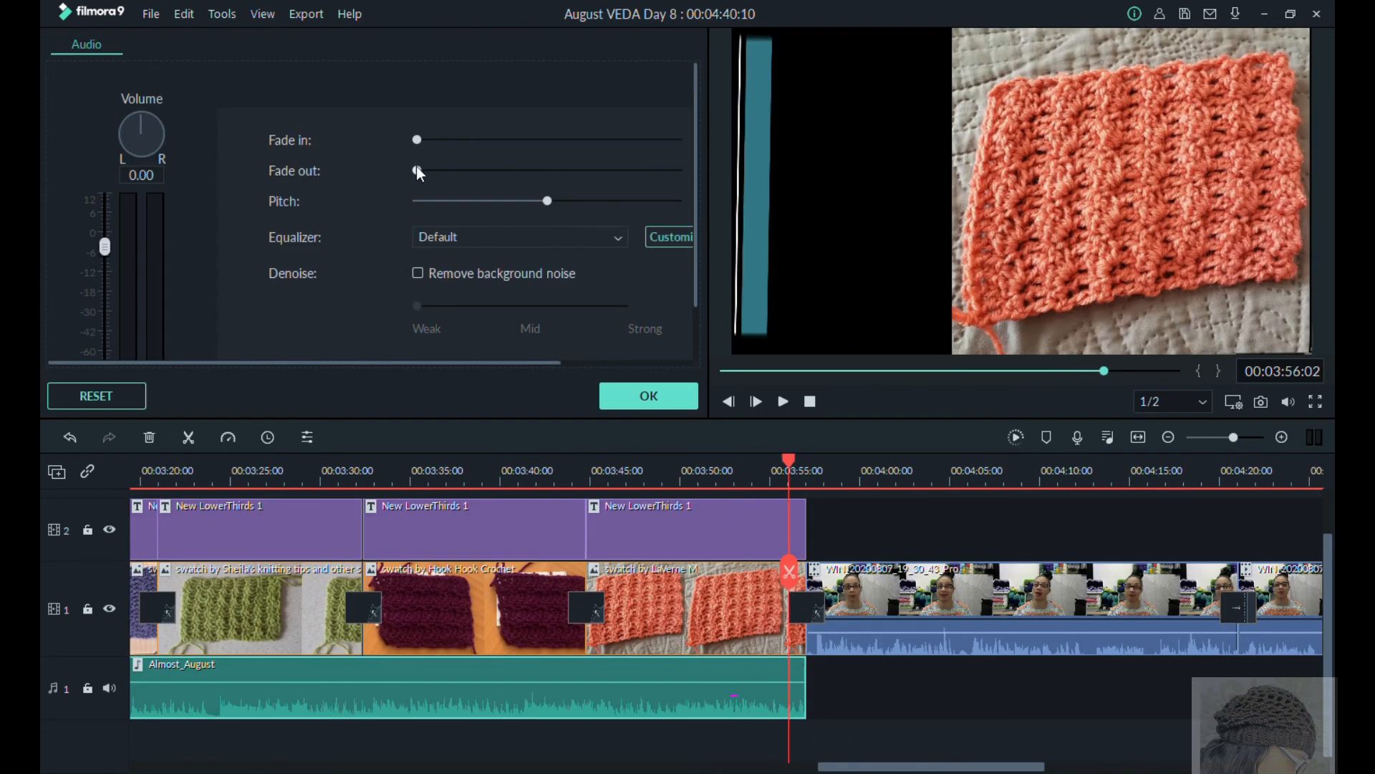
{"action": "left_click", "coordinate": [783, 402]}
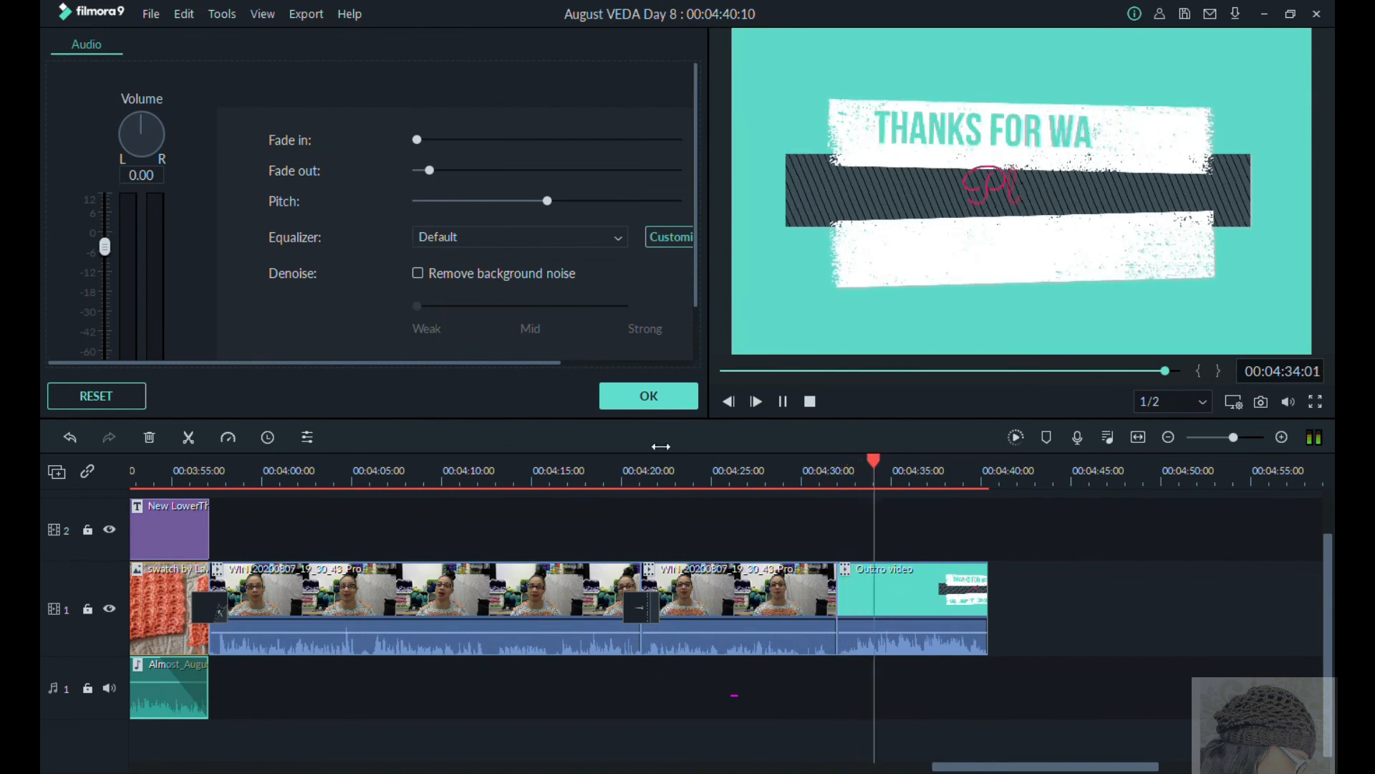
{"action": "left_click", "coordinate": [653, 402]}
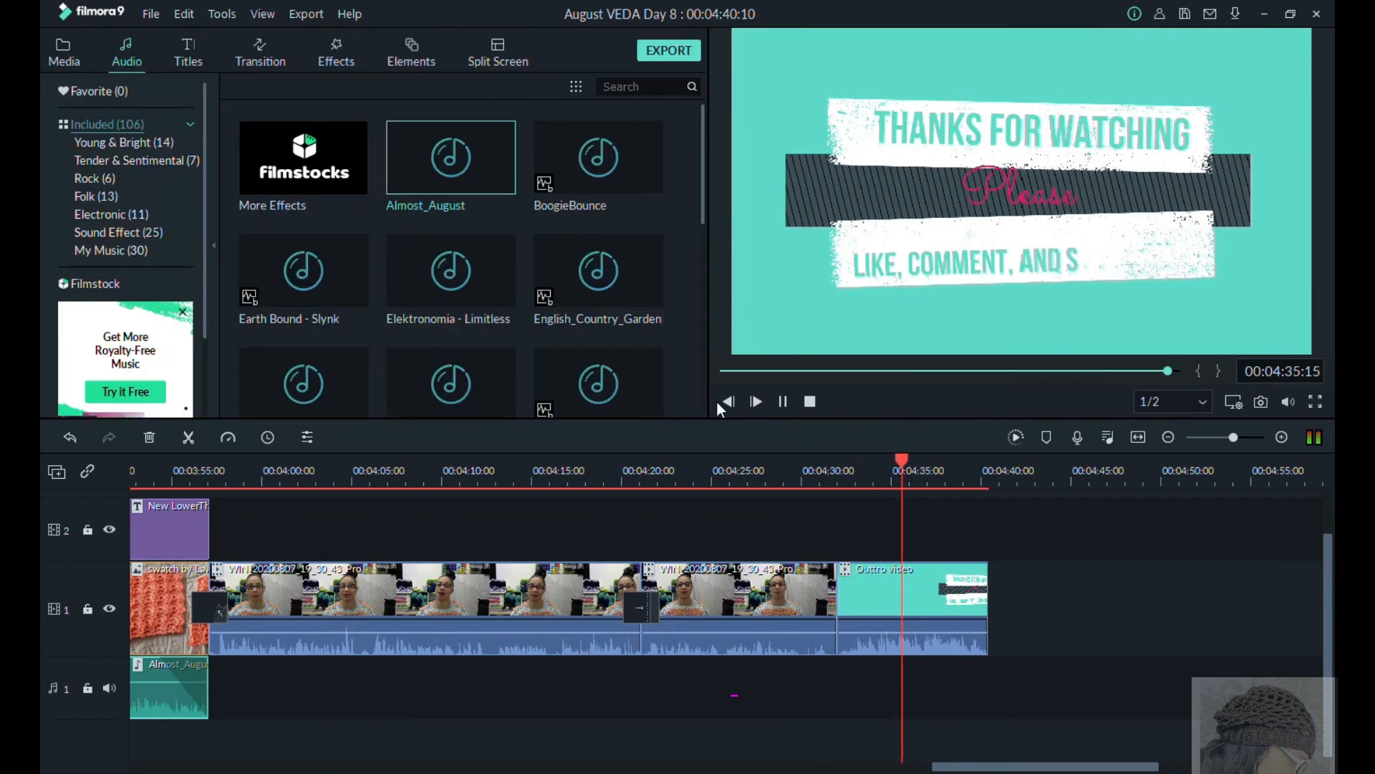
{"action": "left_click", "coordinate": [783, 401]}
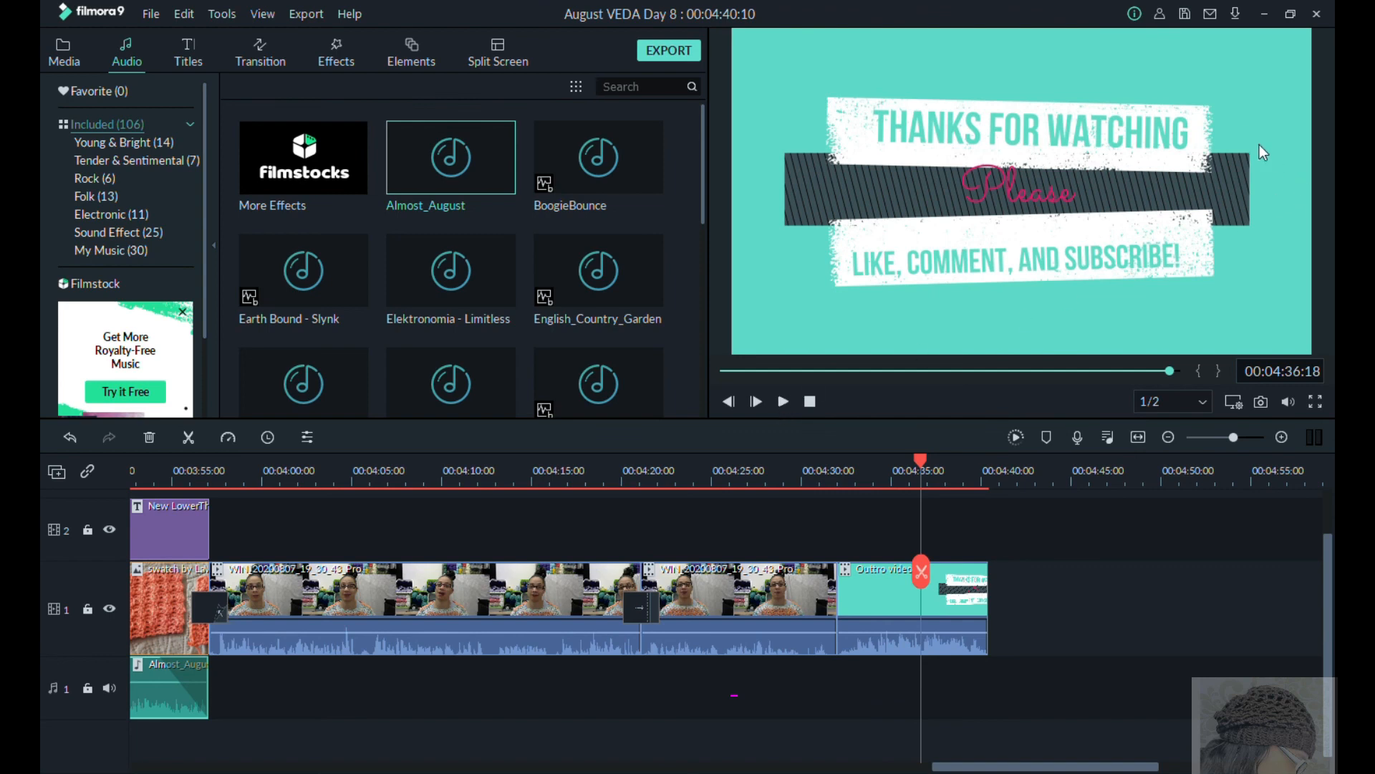